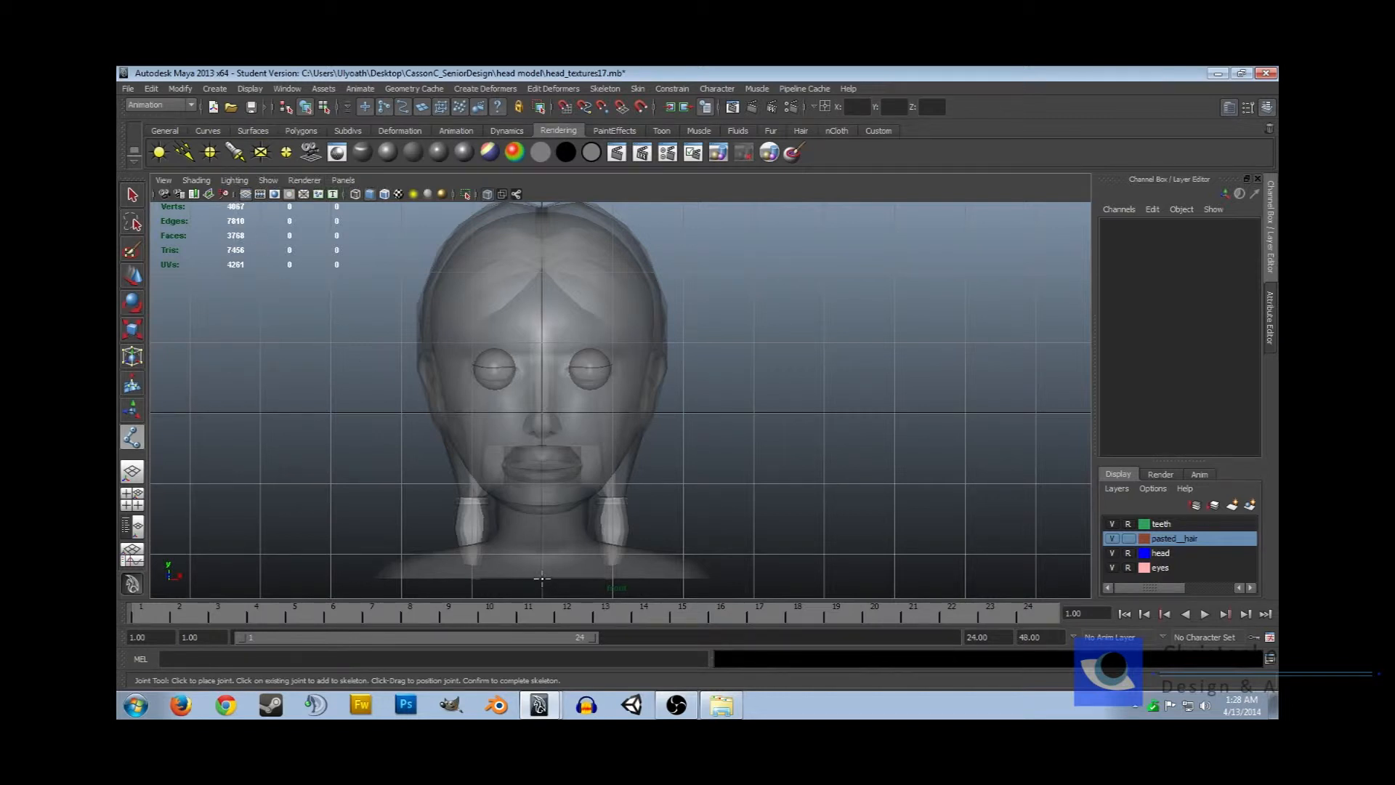
Create a four-joint chain up the head's centre line, from the neck base at about Y -2.36 through the neck and upper lip to the crown
{"action": "left_click", "coordinate": [541, 579]}
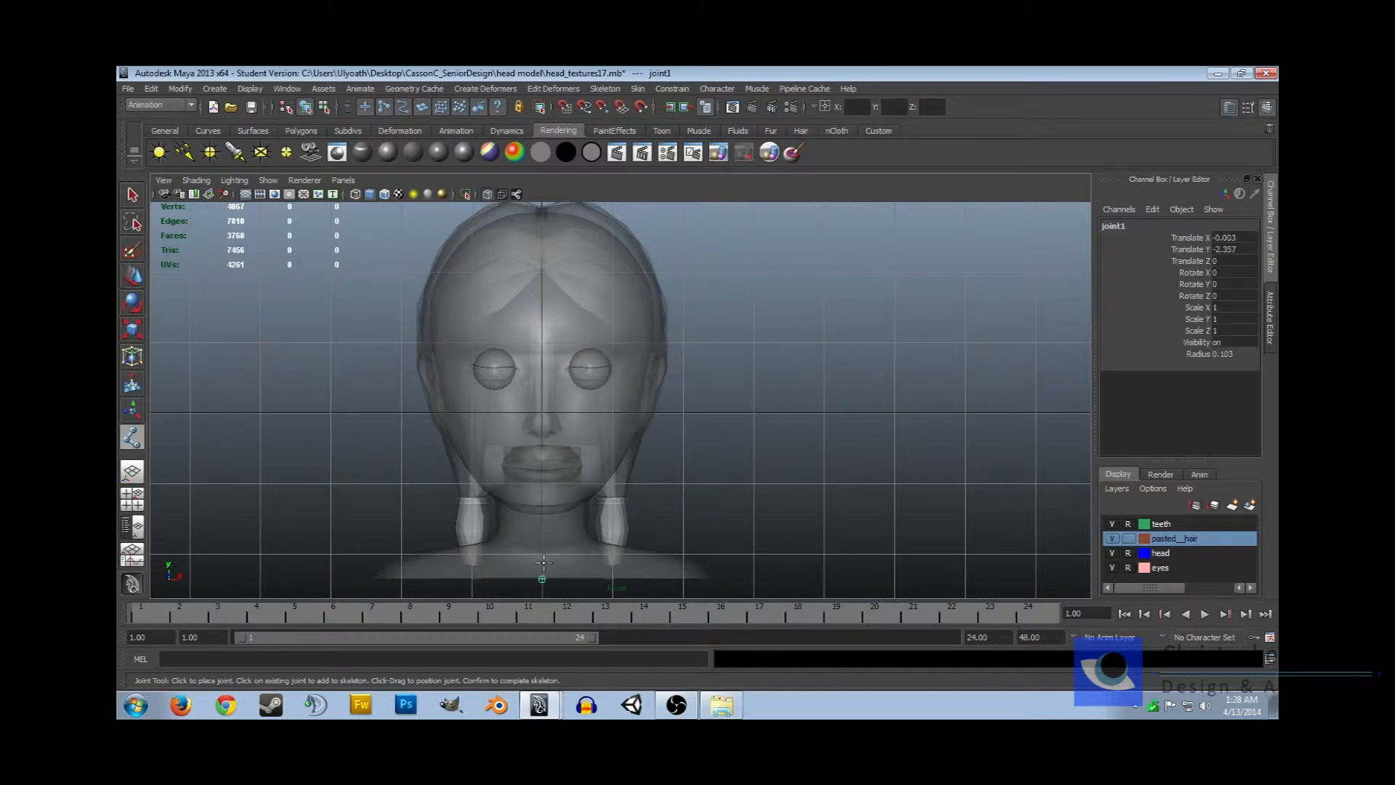
{"action": "left_click", "coordinate": [542, 526]}
{"action": "left_click", "coordinate": [542, 440]}
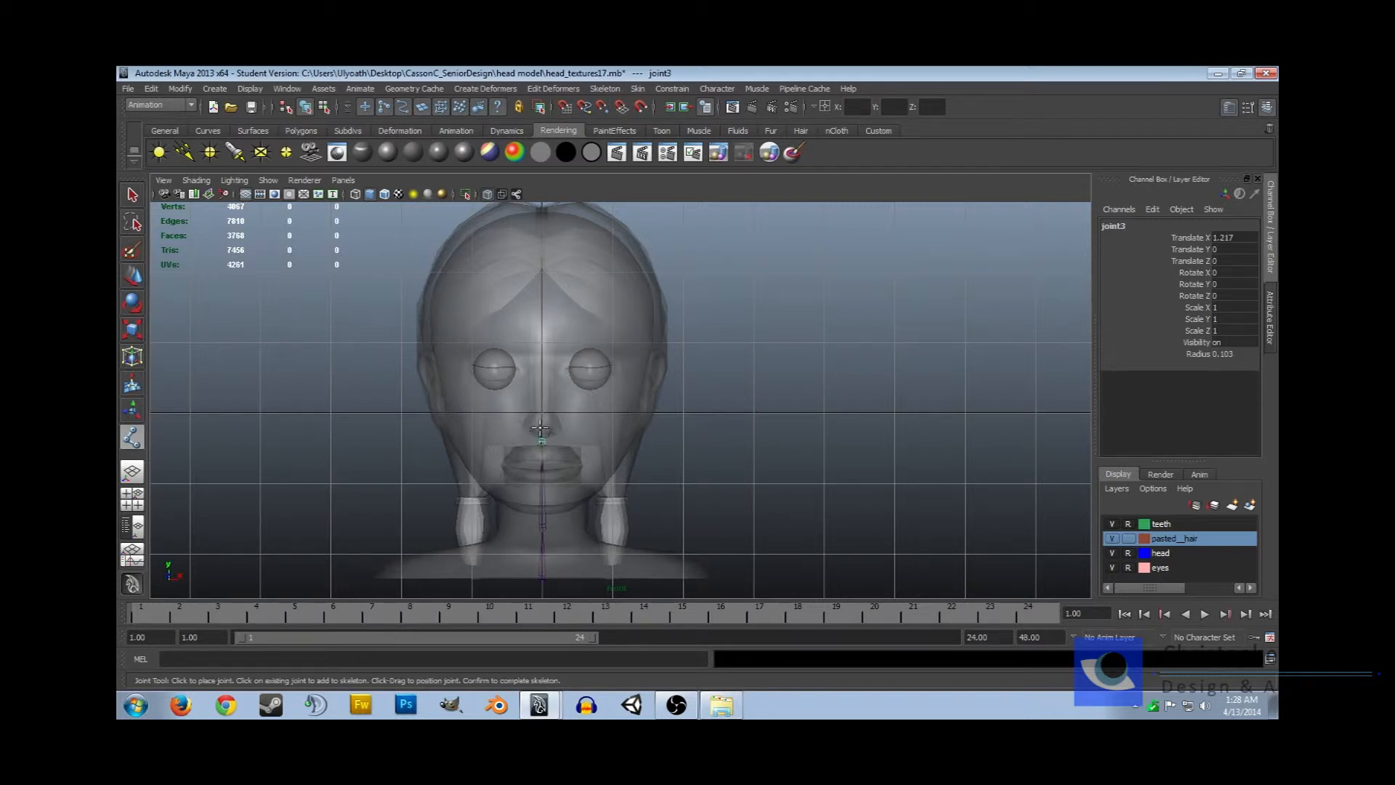
{"action": "left_click", "coordinate": [542, 215]}
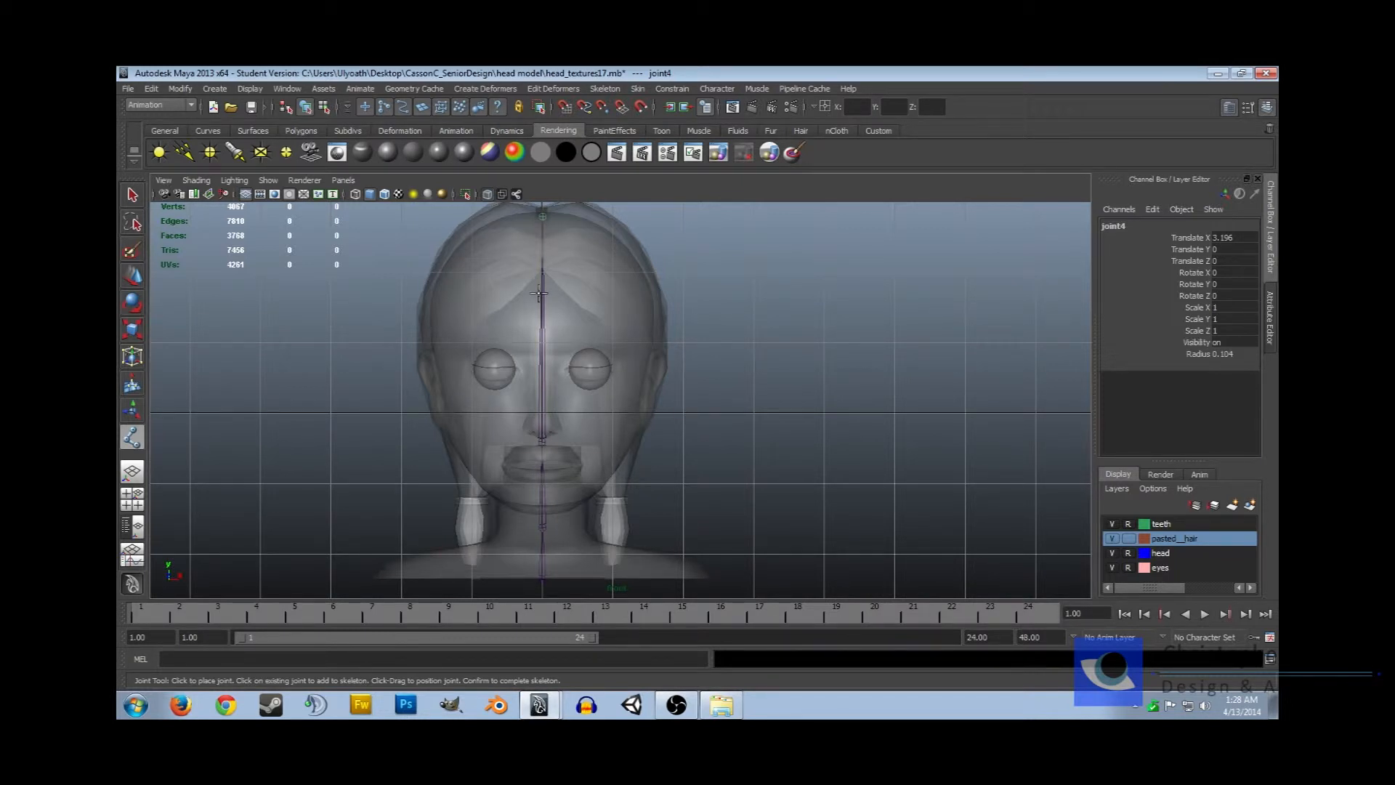
{"action": "key", "text": "Return"}
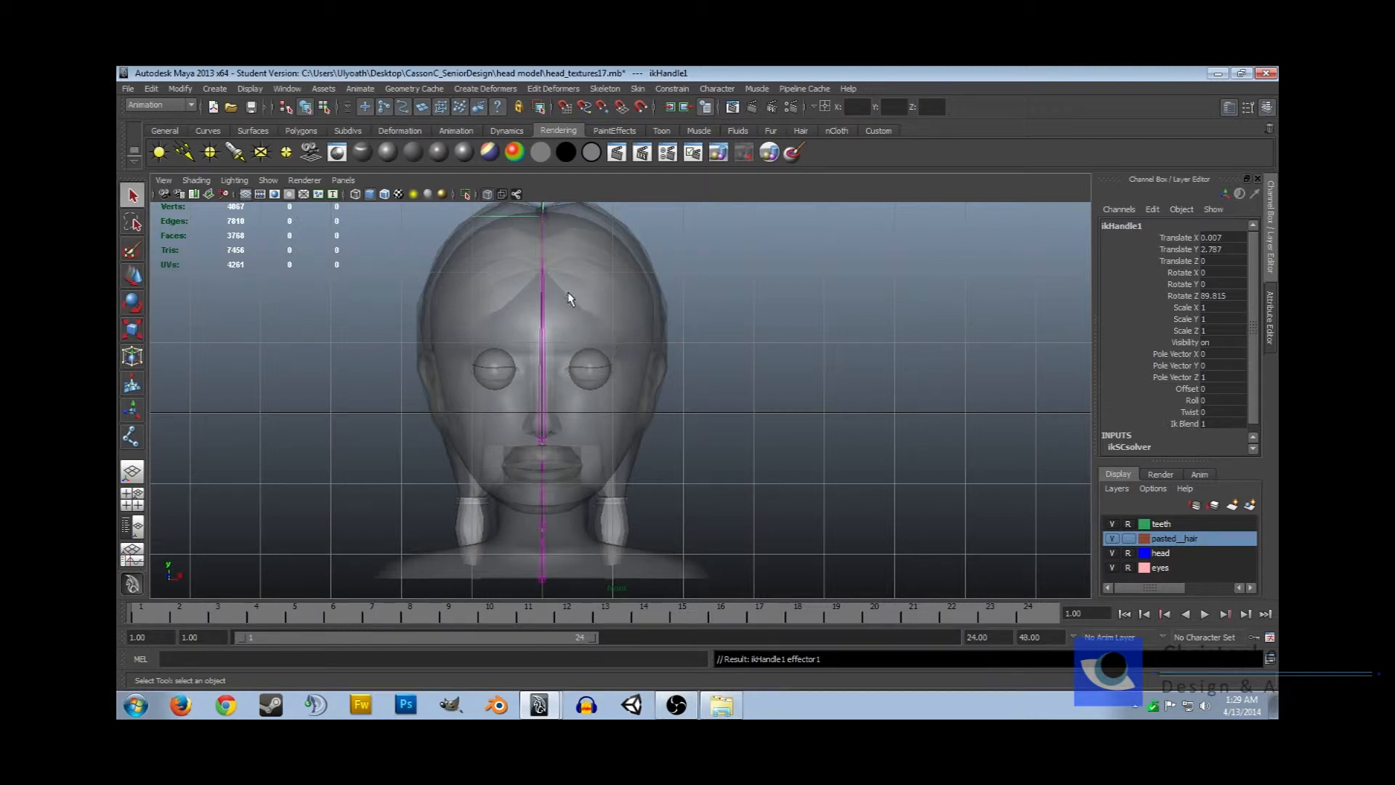
Branch a joint from the base joint to the character's left trapezius, about 0.48 units up and 0.95 units out
{"action": "left_click", "coordinate": [607, 89]}
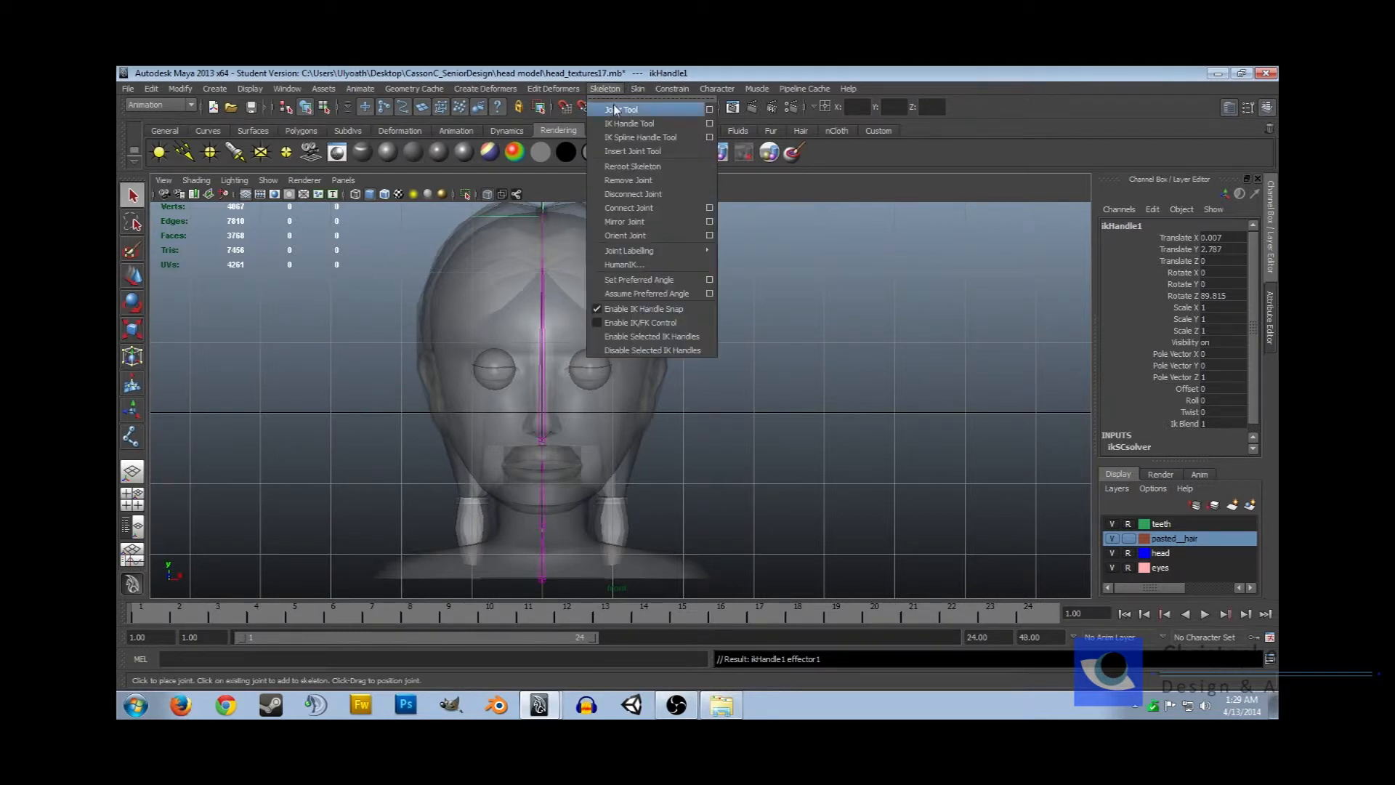
{"action": "left_click", "coordinate": [619, 110]}
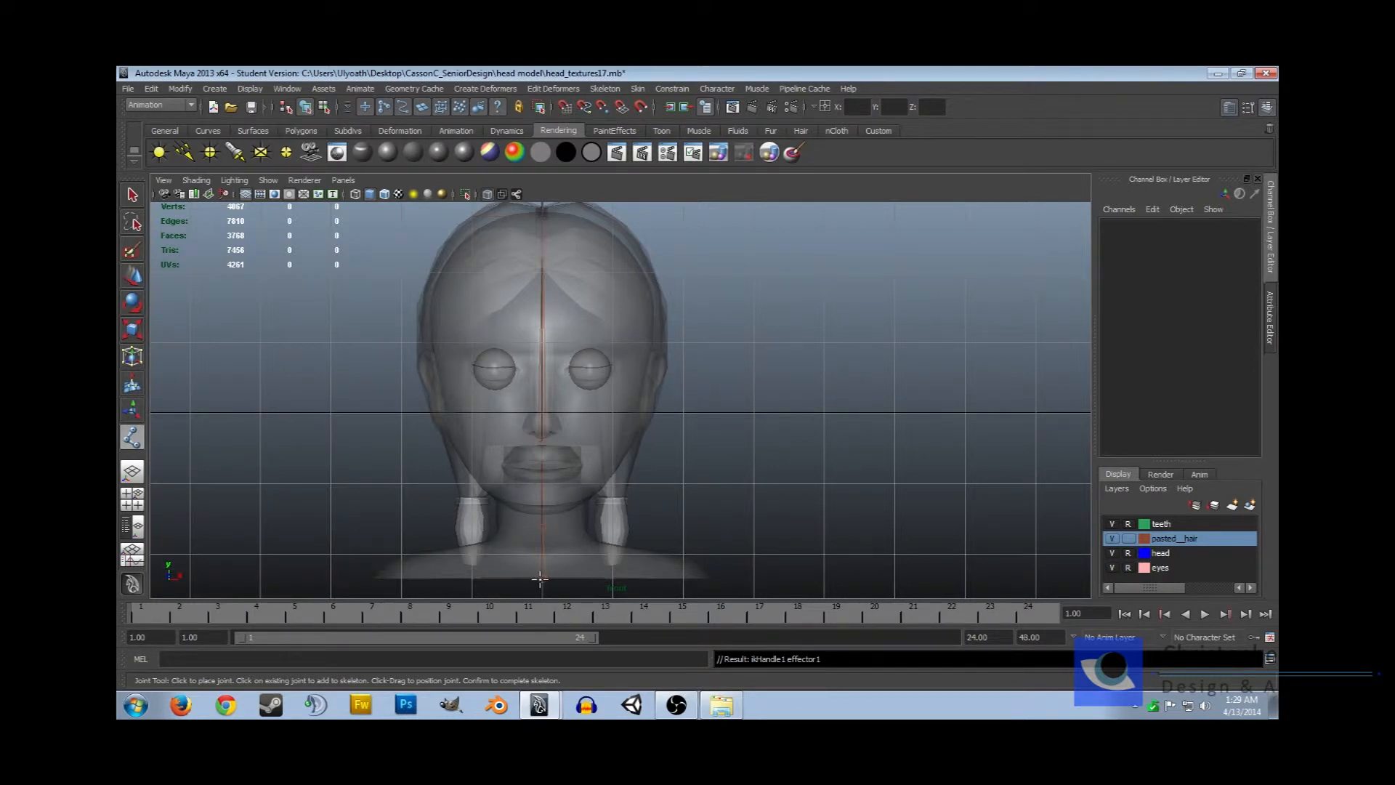
{"action": "key", "text": "Return"}
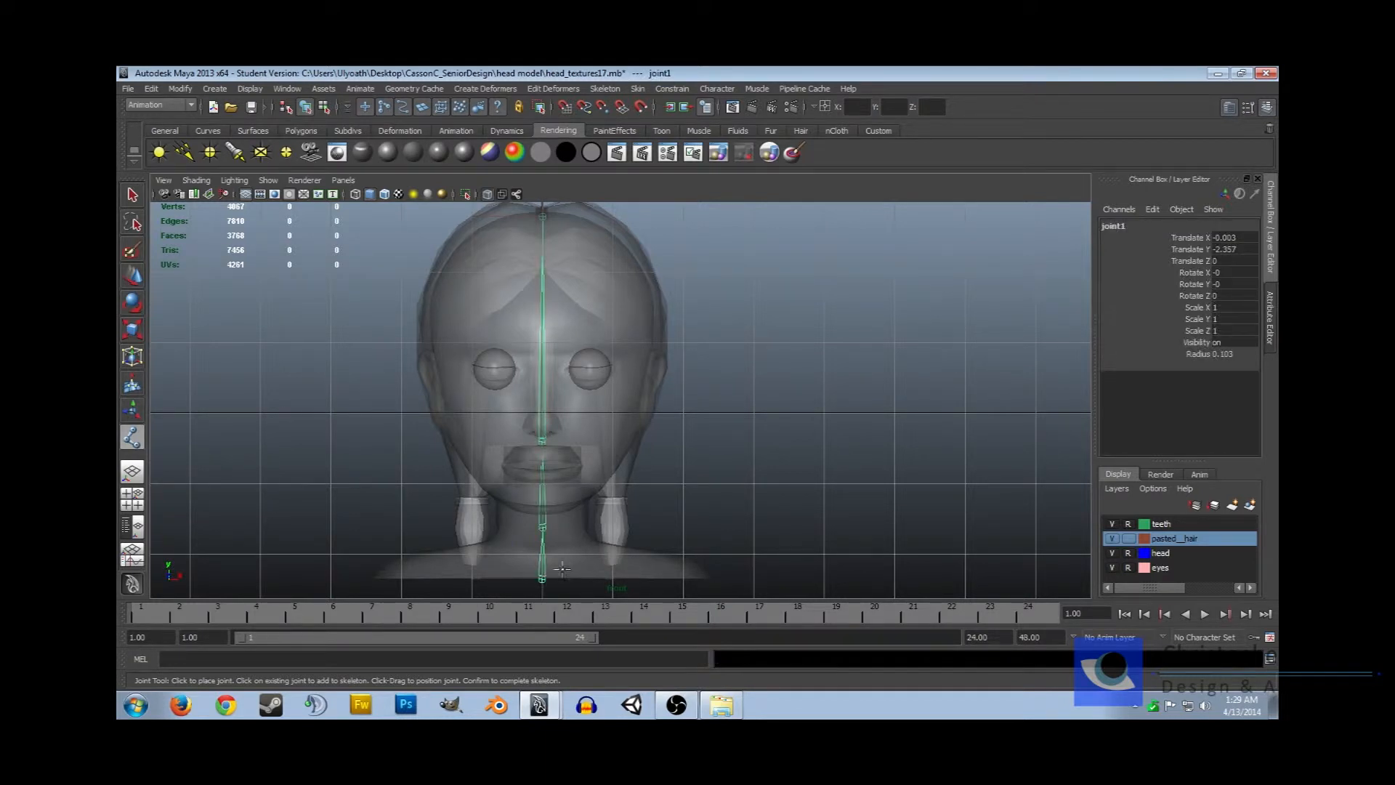
{"action": "left_click", "coordinate": [610, 547]}
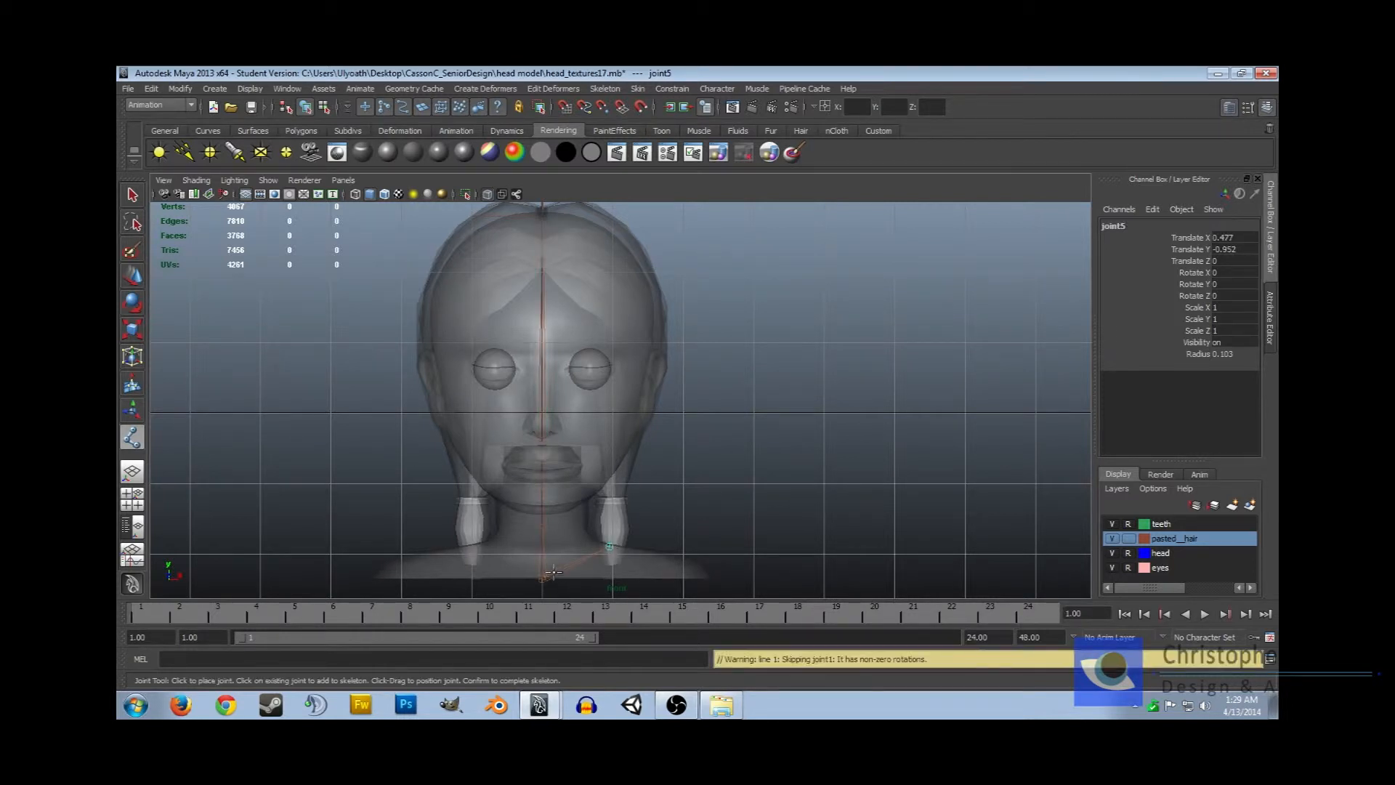
{"action": "key", "text": "Return"}
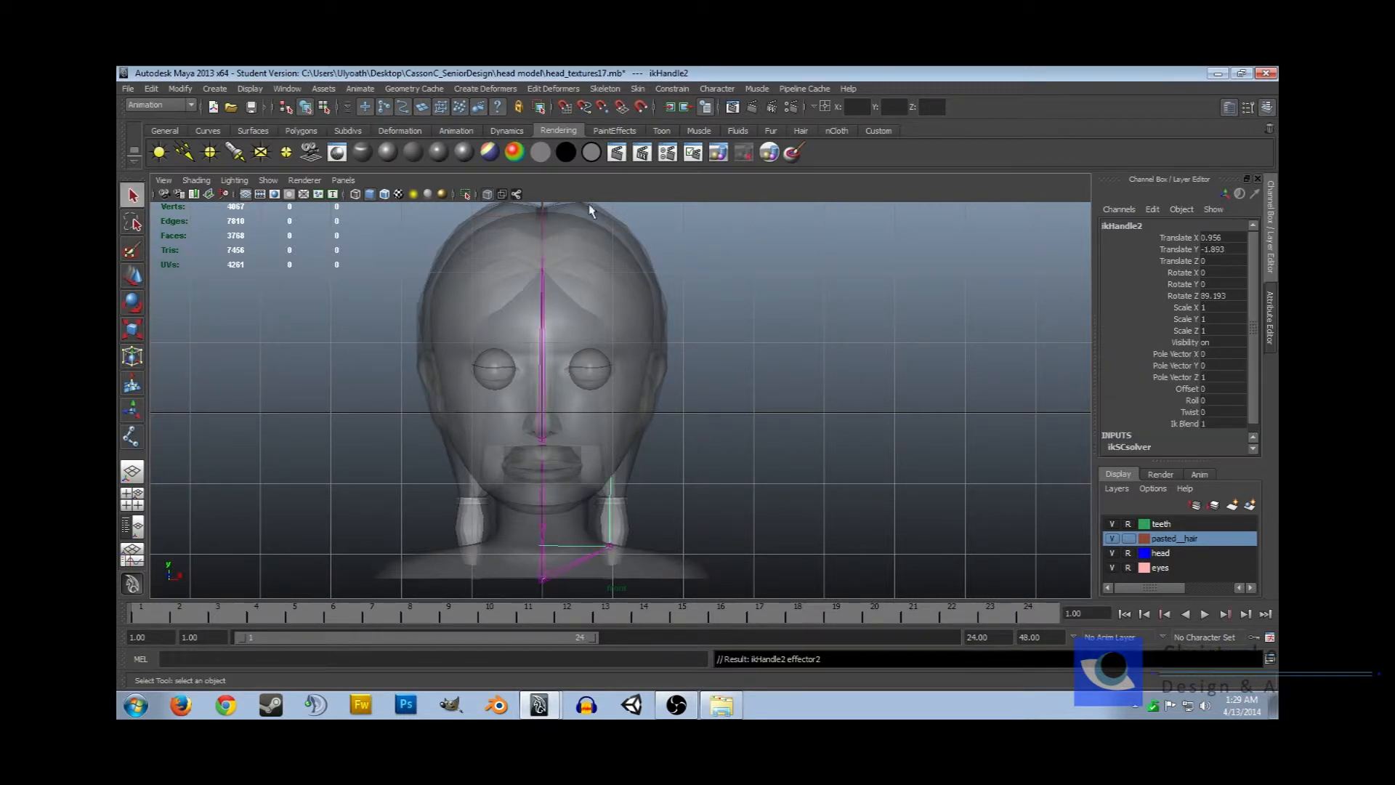
Branch a joint from the base joint to the character's right trapezius, about 0.48 units up and 0.83 units out
{"action": "left_click", "coordinate": [618, 88]}
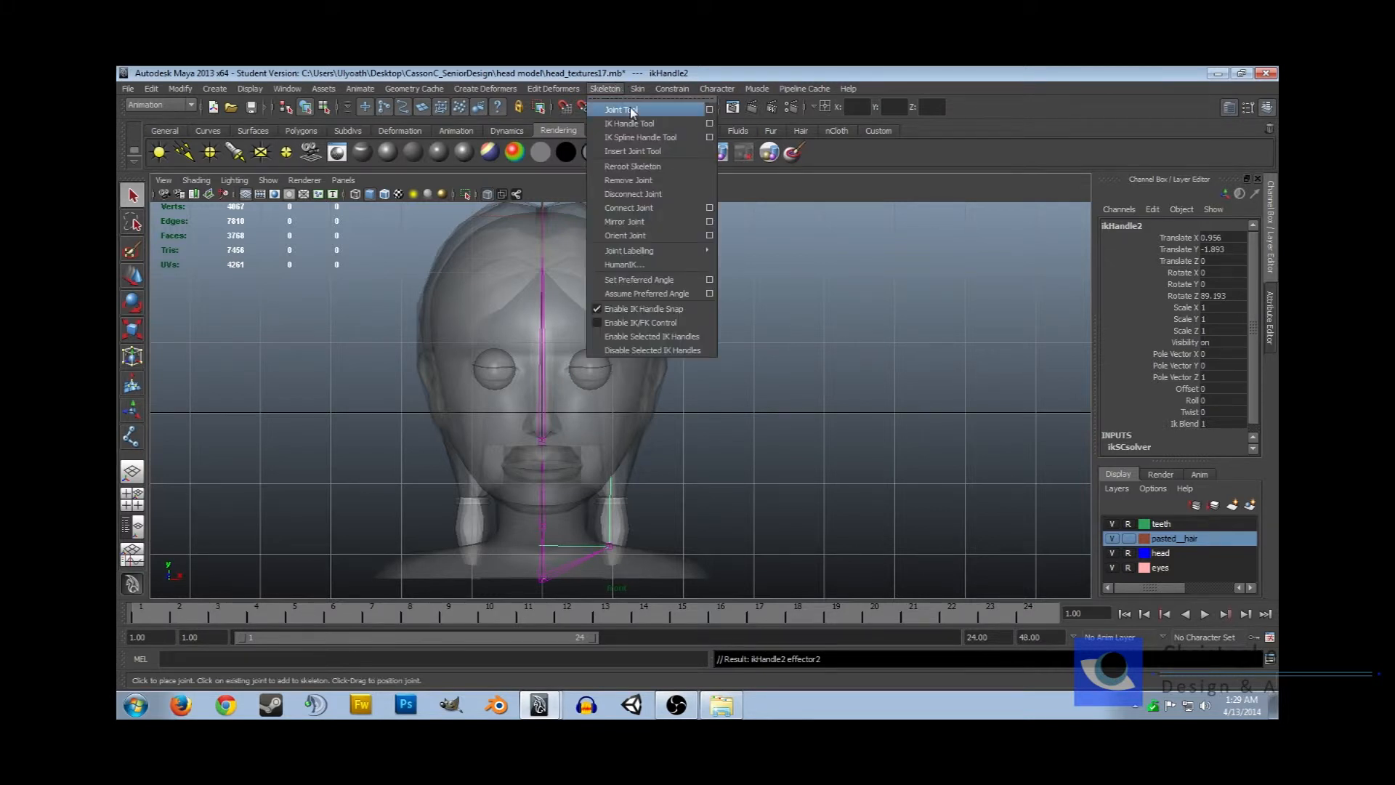
{"action": "left_click", "coordinate": [630, 110]}
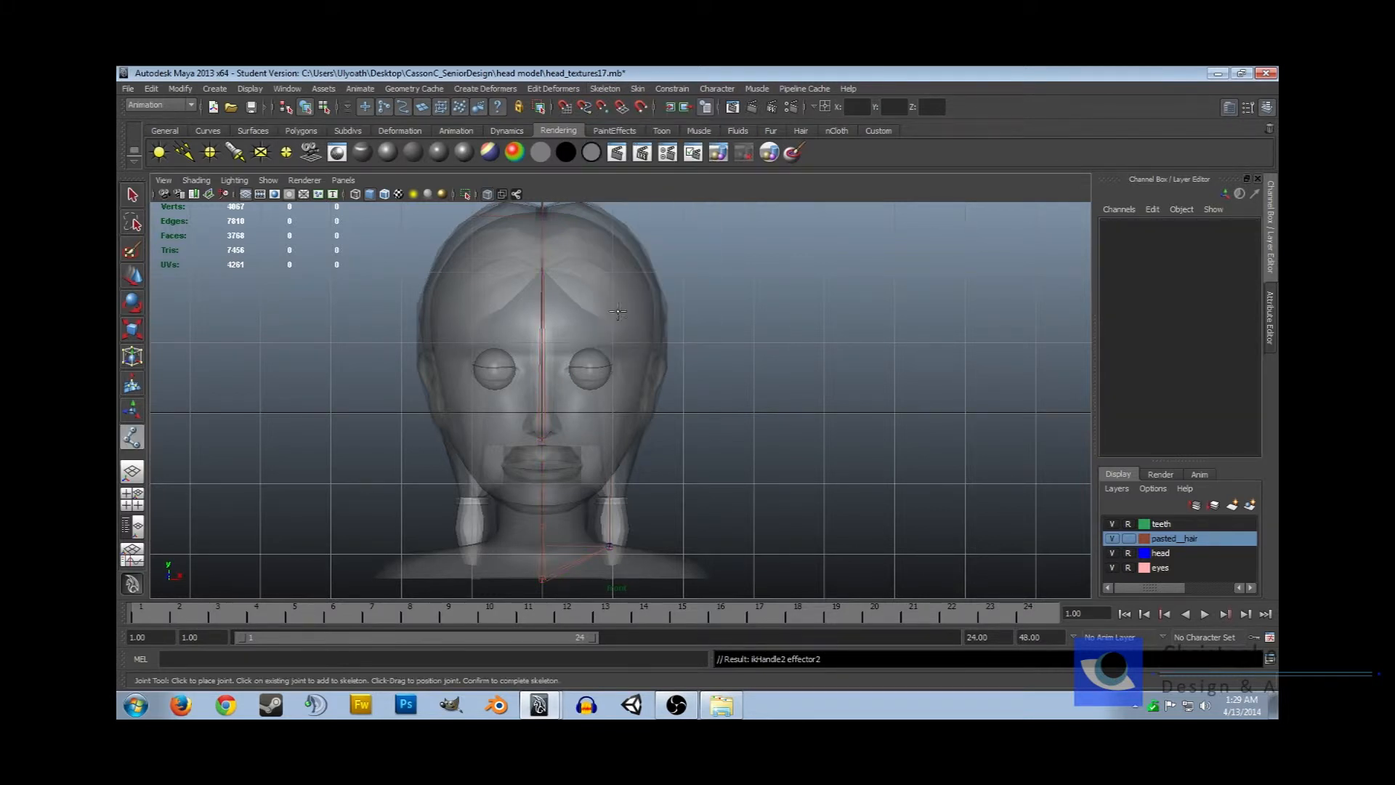
{"action": "left_click", "coordinate": [543, 579]}
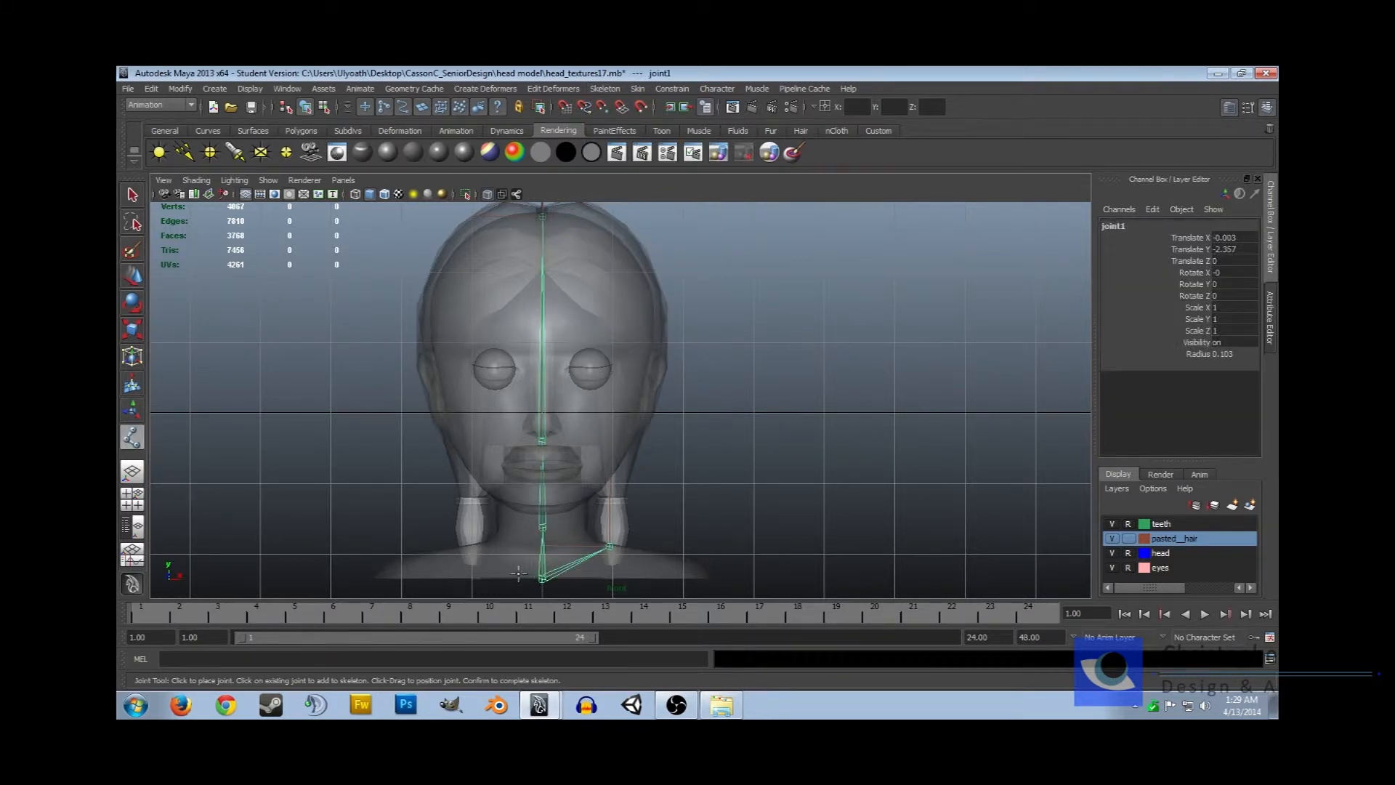
{"action": "left_click", "coordinate": [484, 542]}
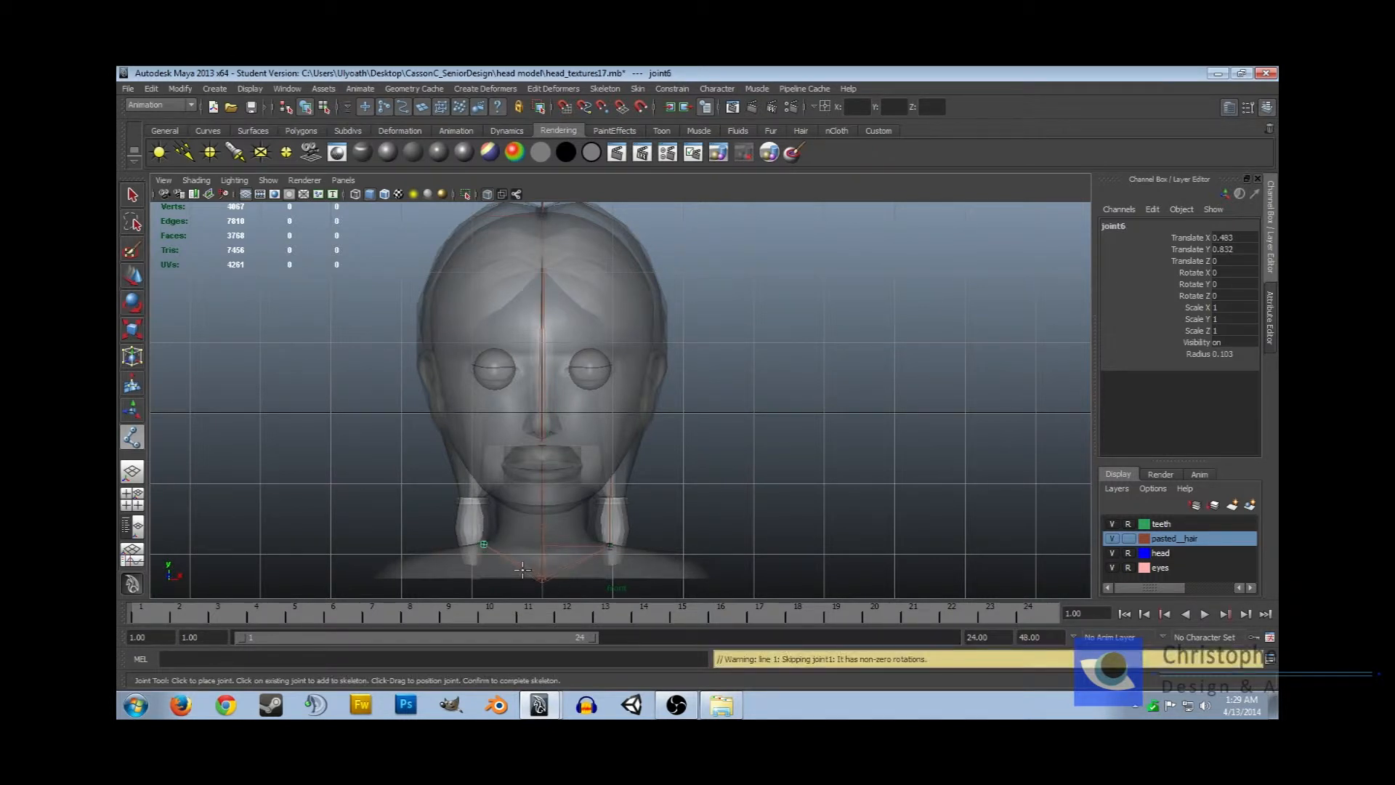
{"action": "key", "text": "Return"}
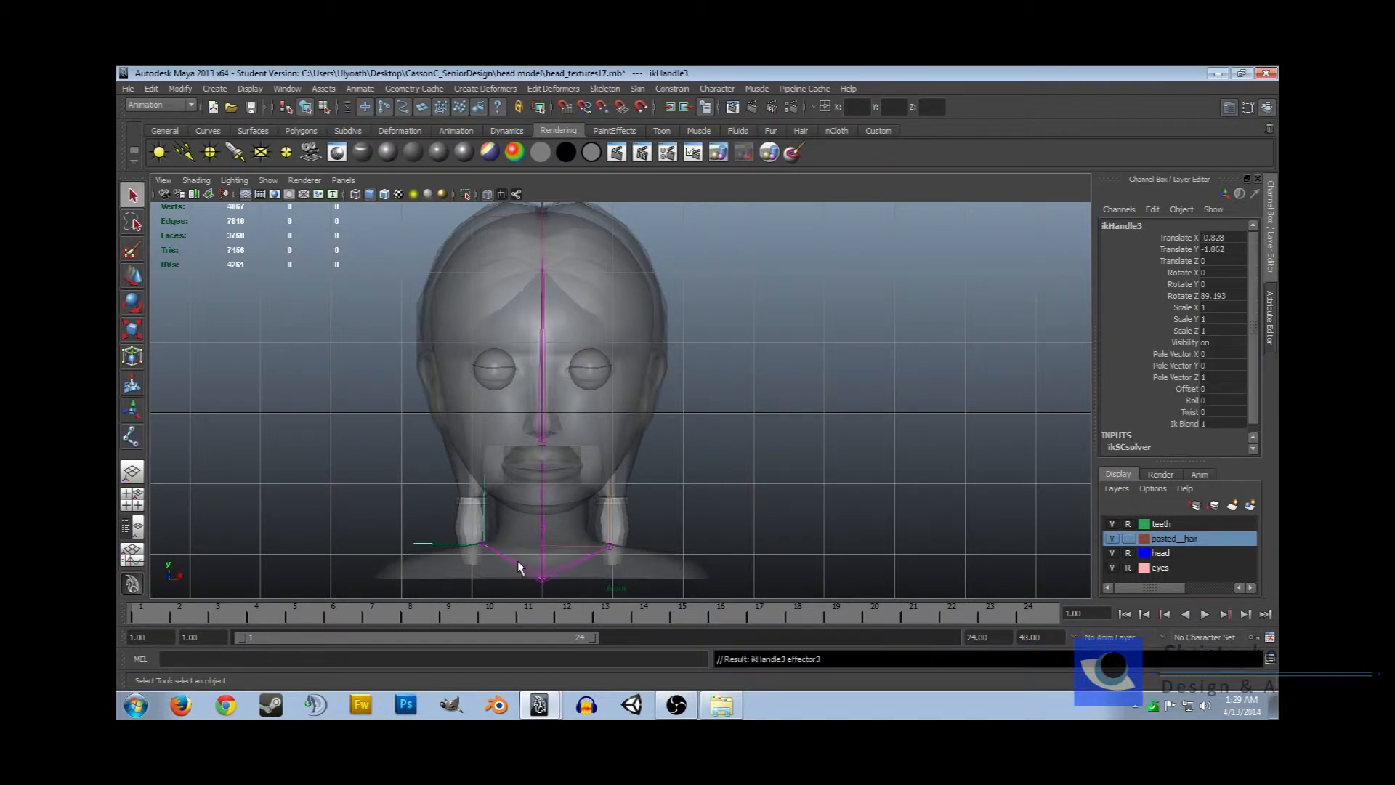
Start another joint branch from the base joint at the bottom of the neck
{"action": "left_click", "coordinate": [611, 89]}
{"action": "left_click", "coordinate": [620, 111]}
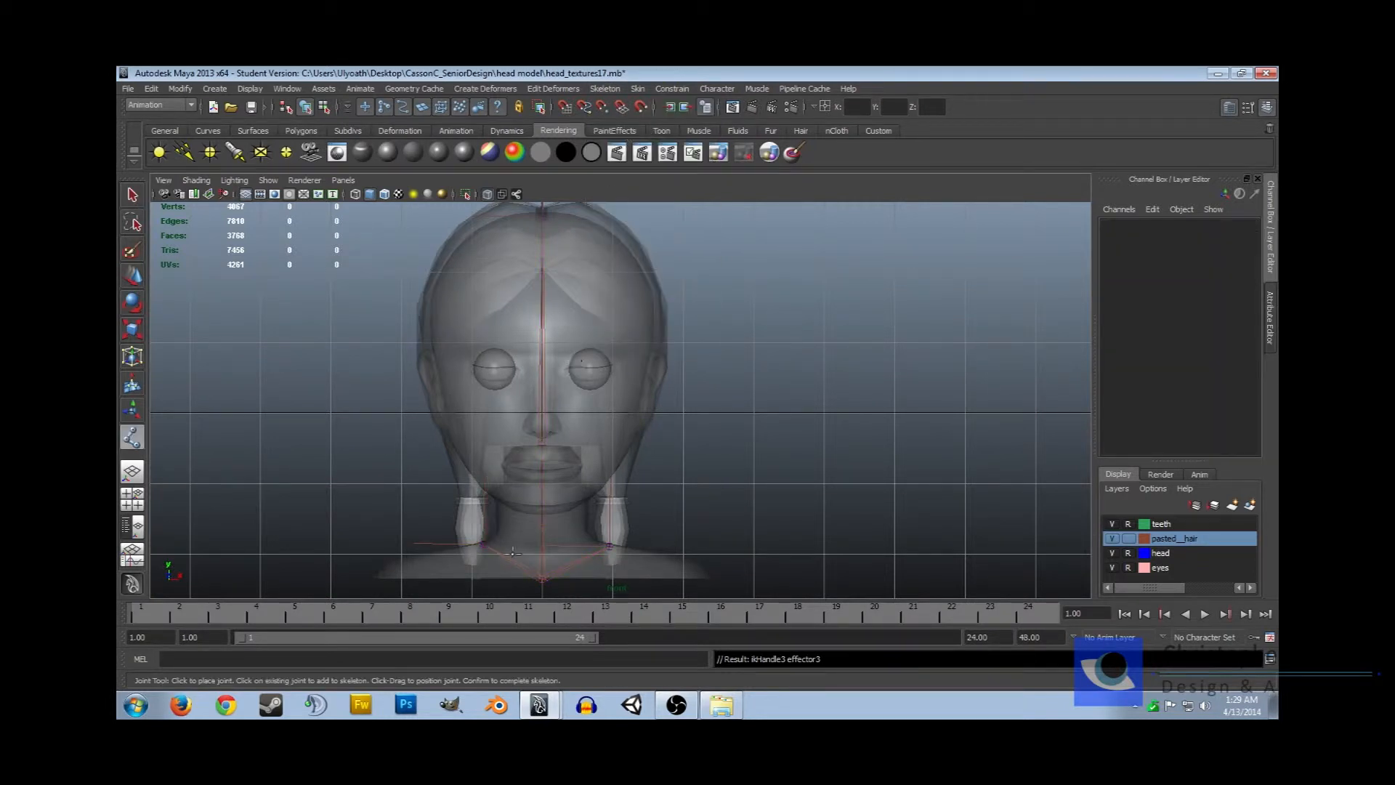
{"action": "left_click", "coordinate": [542, 579]}
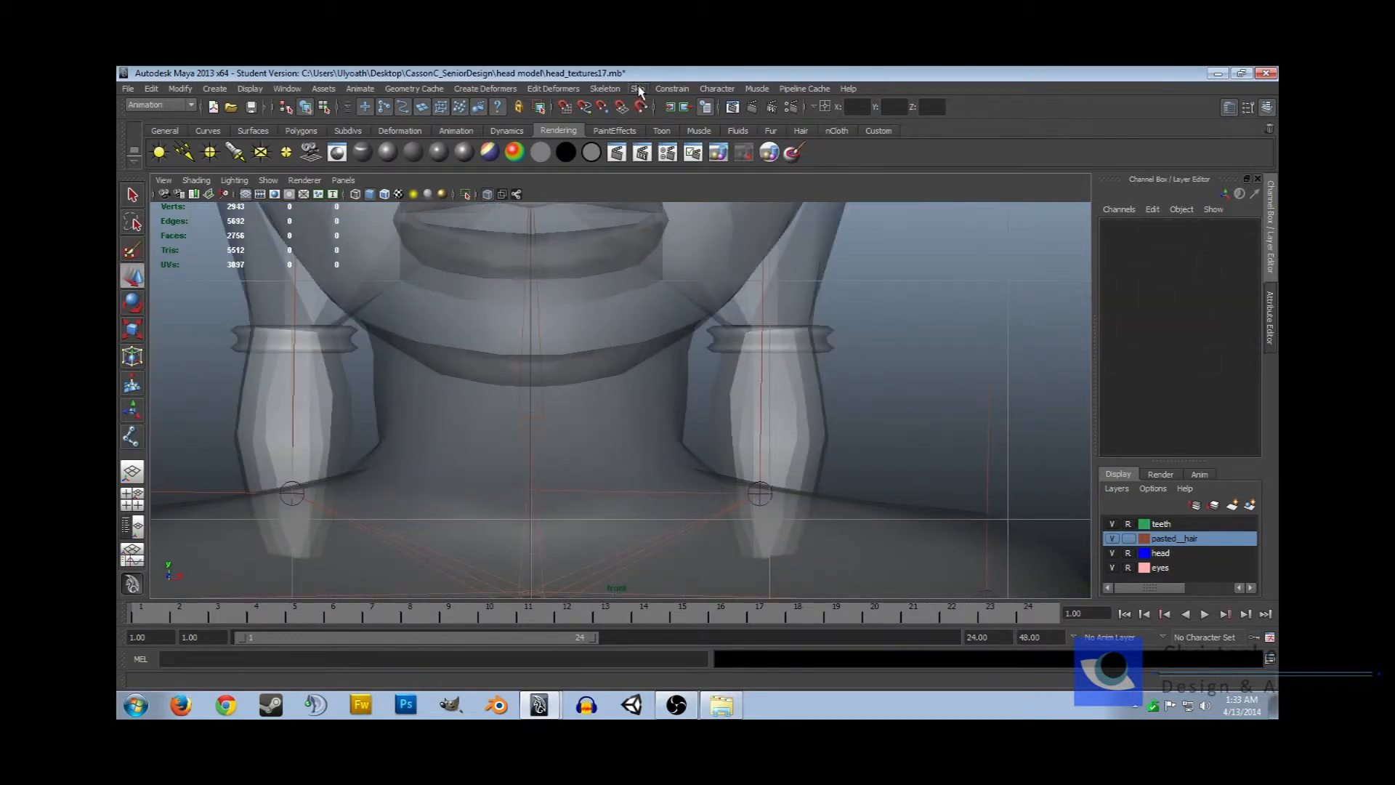
Branch a new joint off the mid-neck joint with the Joint Tool, placing it slightly up and to the side
{"action": "left_click", "coordinate": [613, 89]}
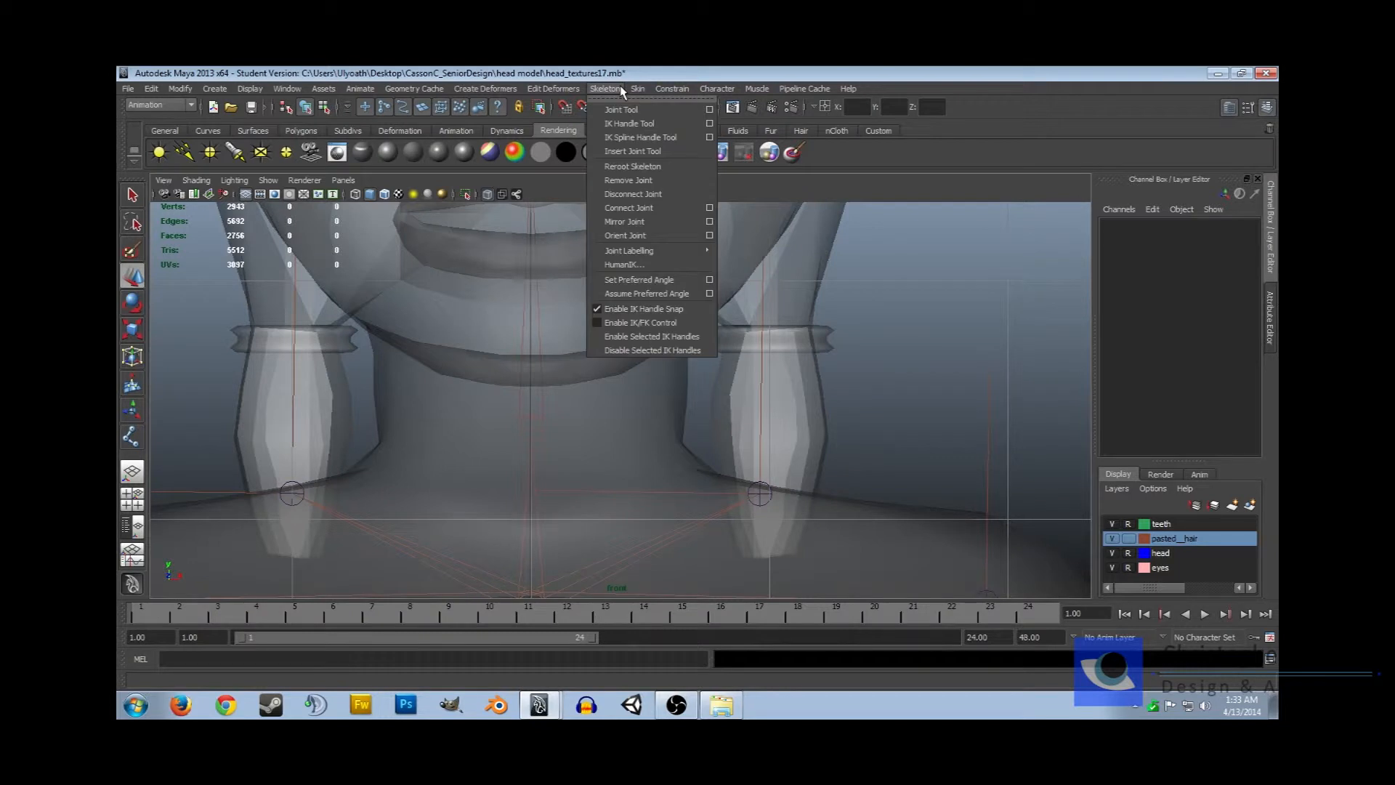
{"action": "left_click", "coordinate": [620, 110]}
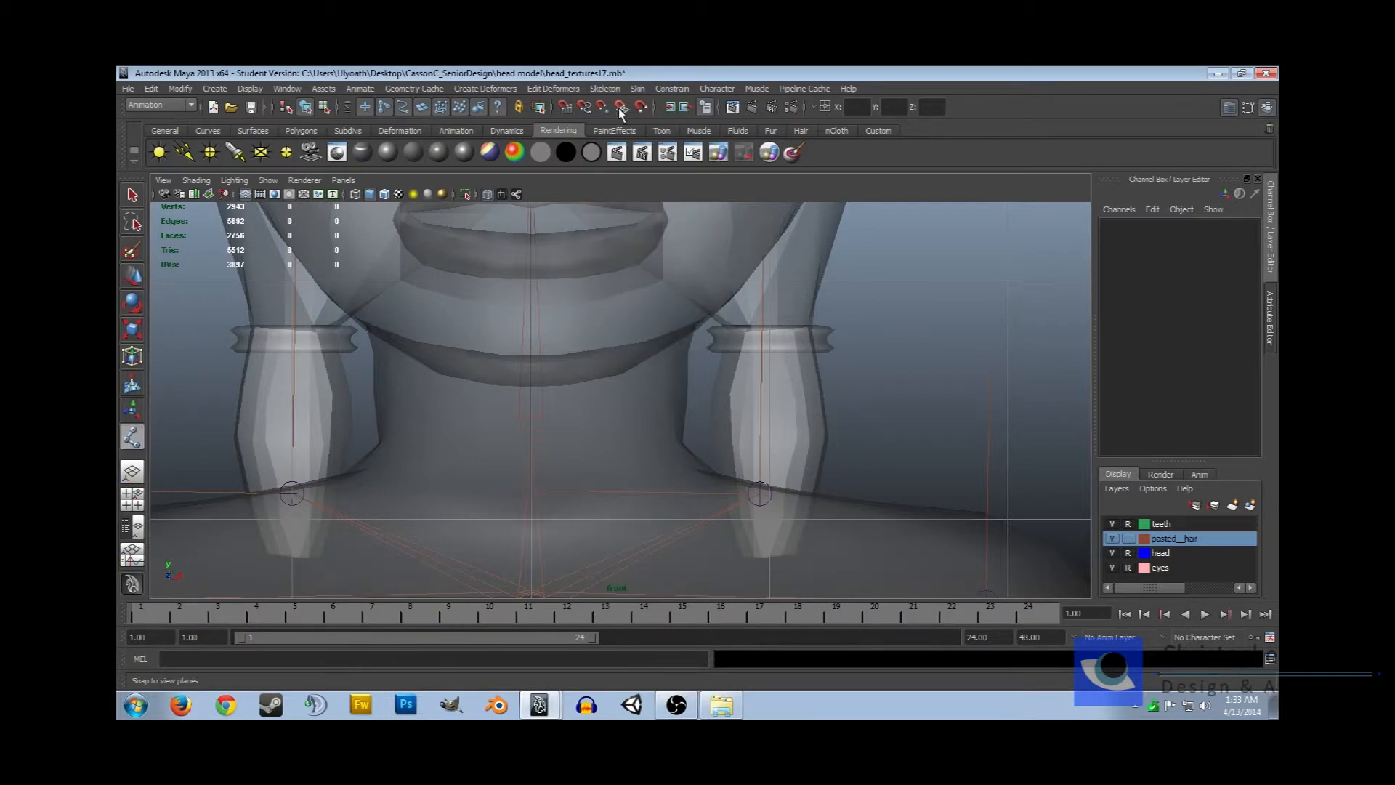
{"action": "left_click", "coordinate": [533, 429]}
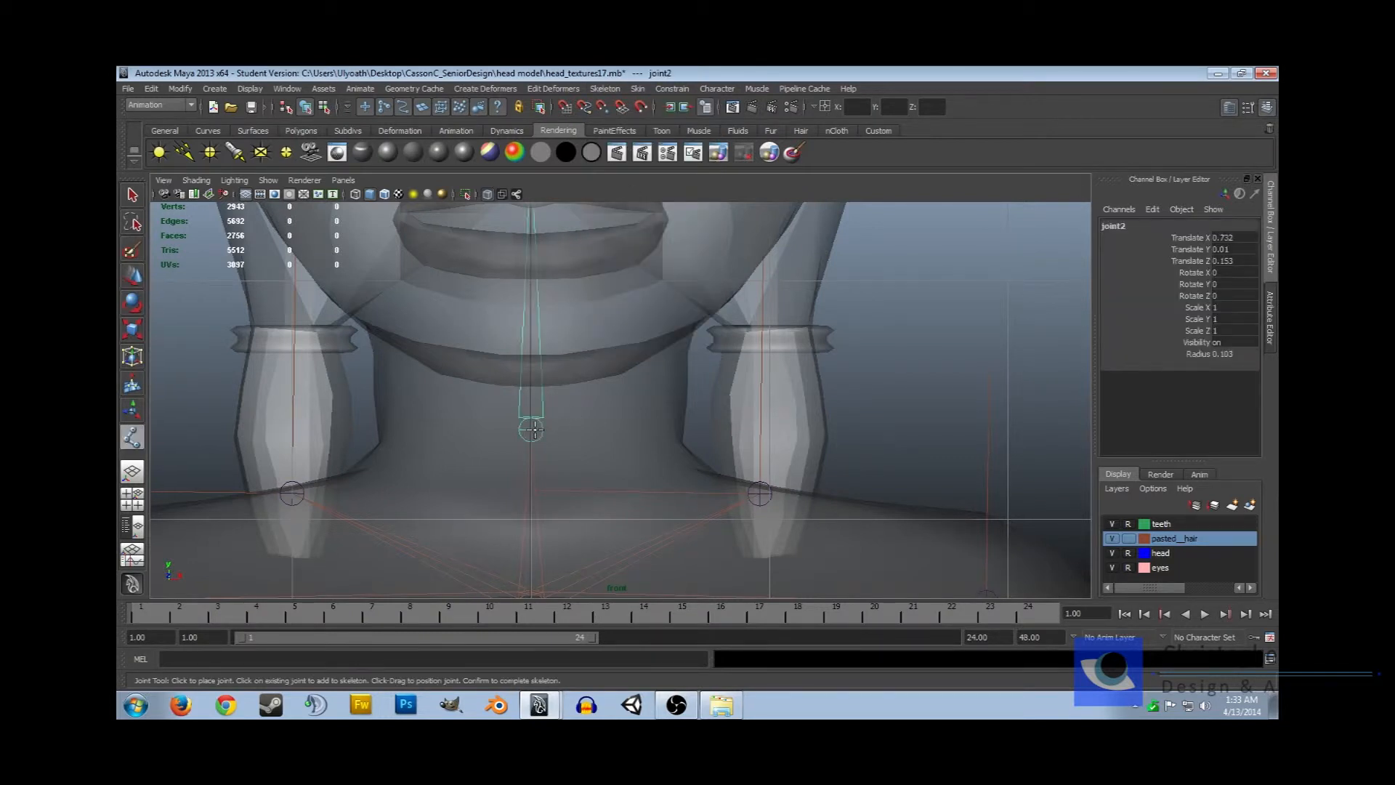
{"action": "key", "text": "Return"}
{"action": "left_click", "coordinate": [569, 410]}
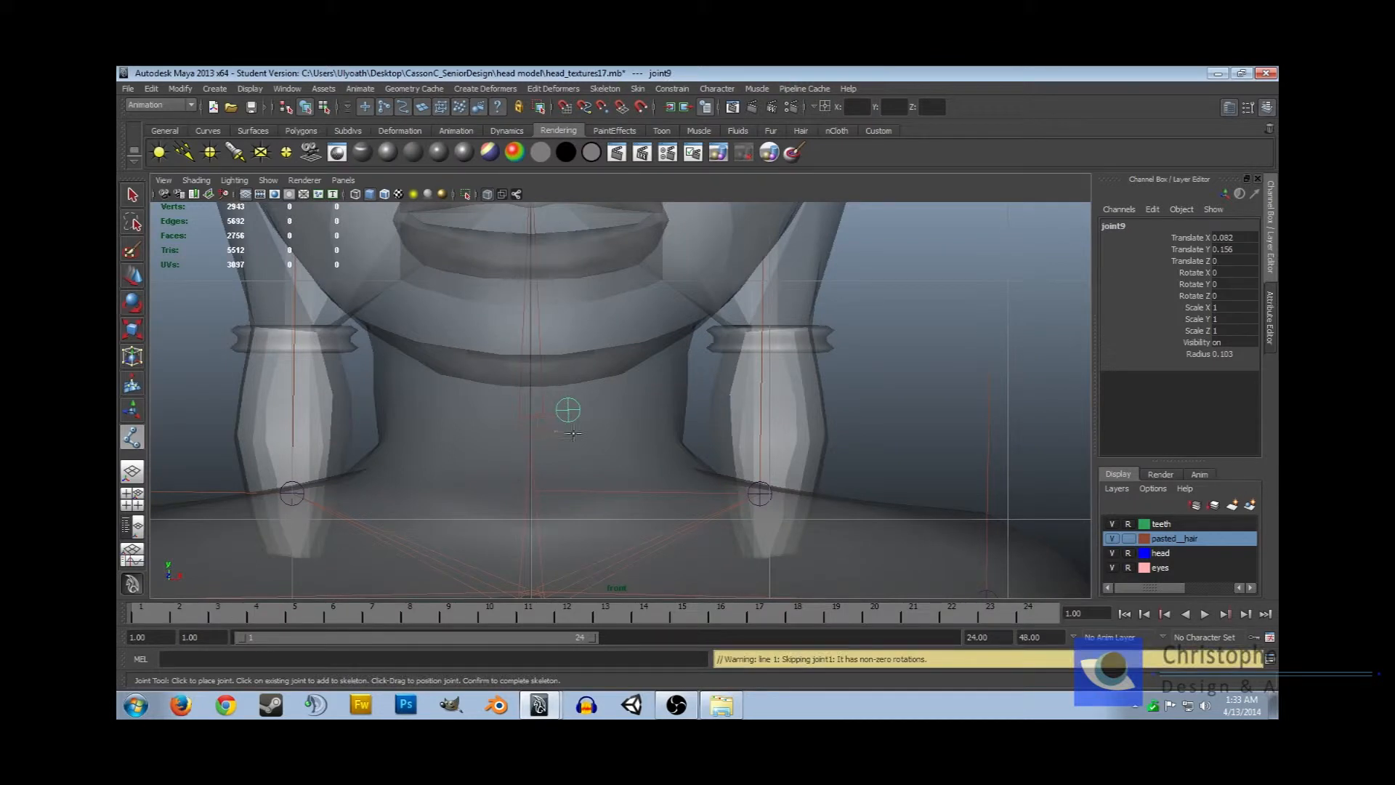
{"action": "key", "text": "Return"}
{"action": "key", "text": "q"}
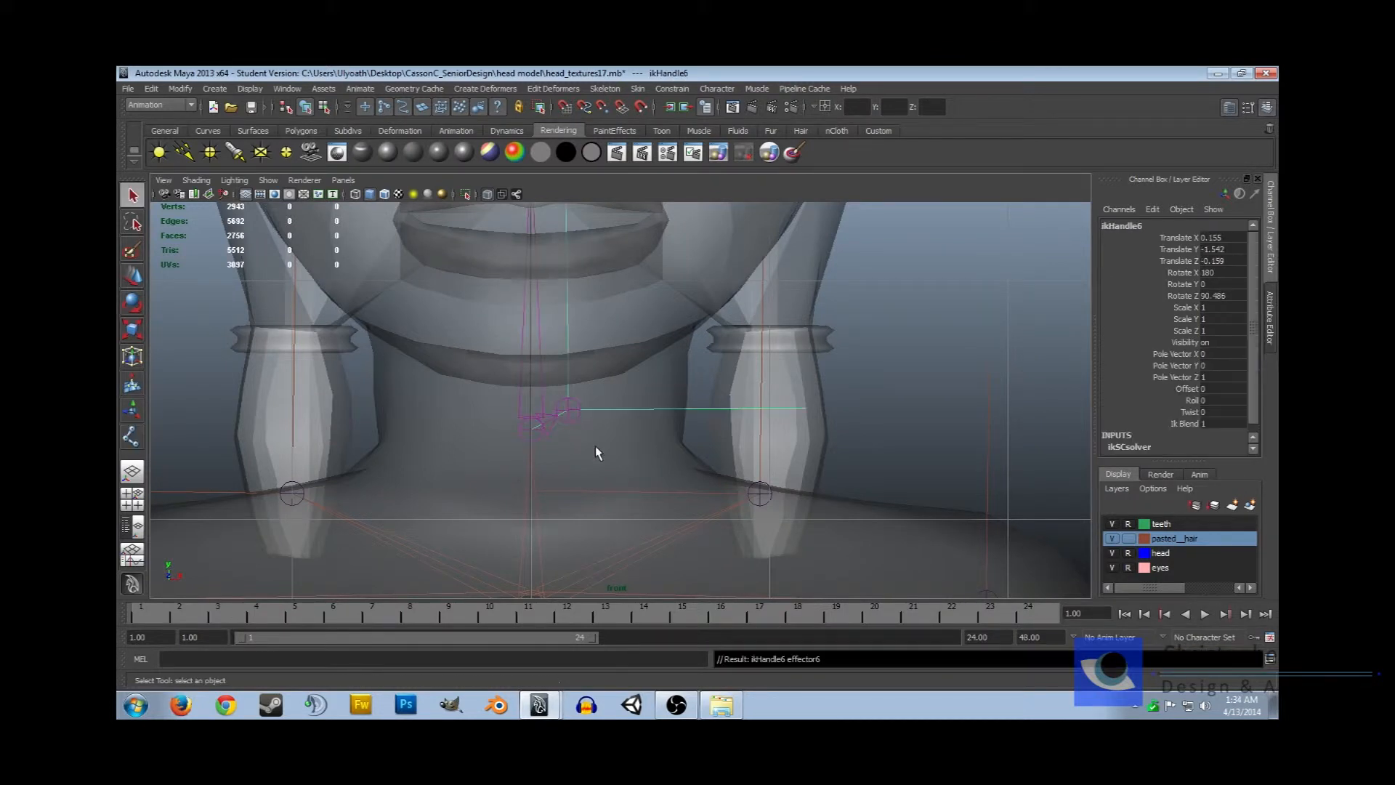
Centre the new neck branch joint on the head by setting its X position to 0
{"action": "left_click", "coordinate": [580, 410]}
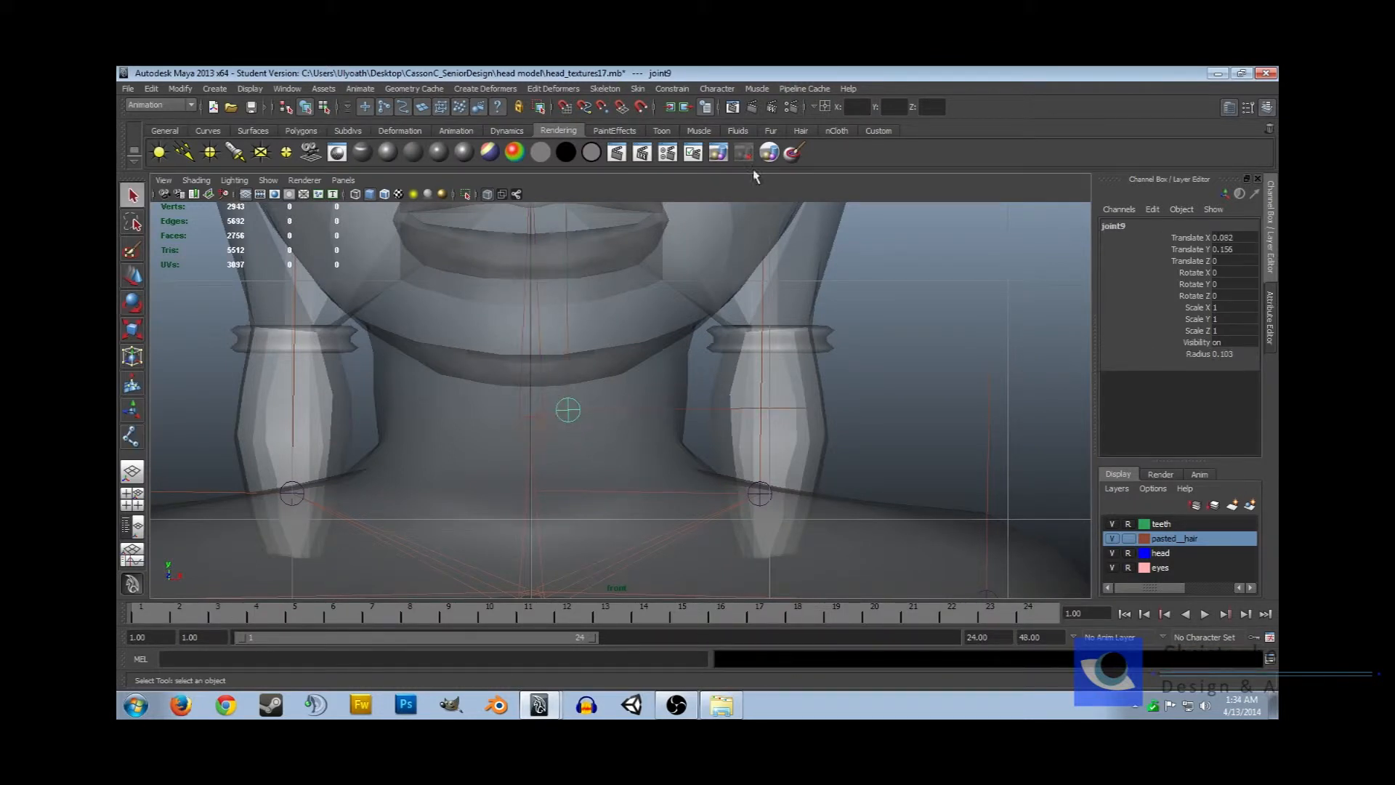
{"action": "left_click", "coordinate": [855, 108]}
{"action": "type", "text": "0"}
{"action": "key", "text": "Return"}
Move the new joint in the side view onto the front of the neck as the Adam's apple, at about Translate Z -0.72
{"action": "key", "text": "space"}
{"action": "key", "text": "space"}
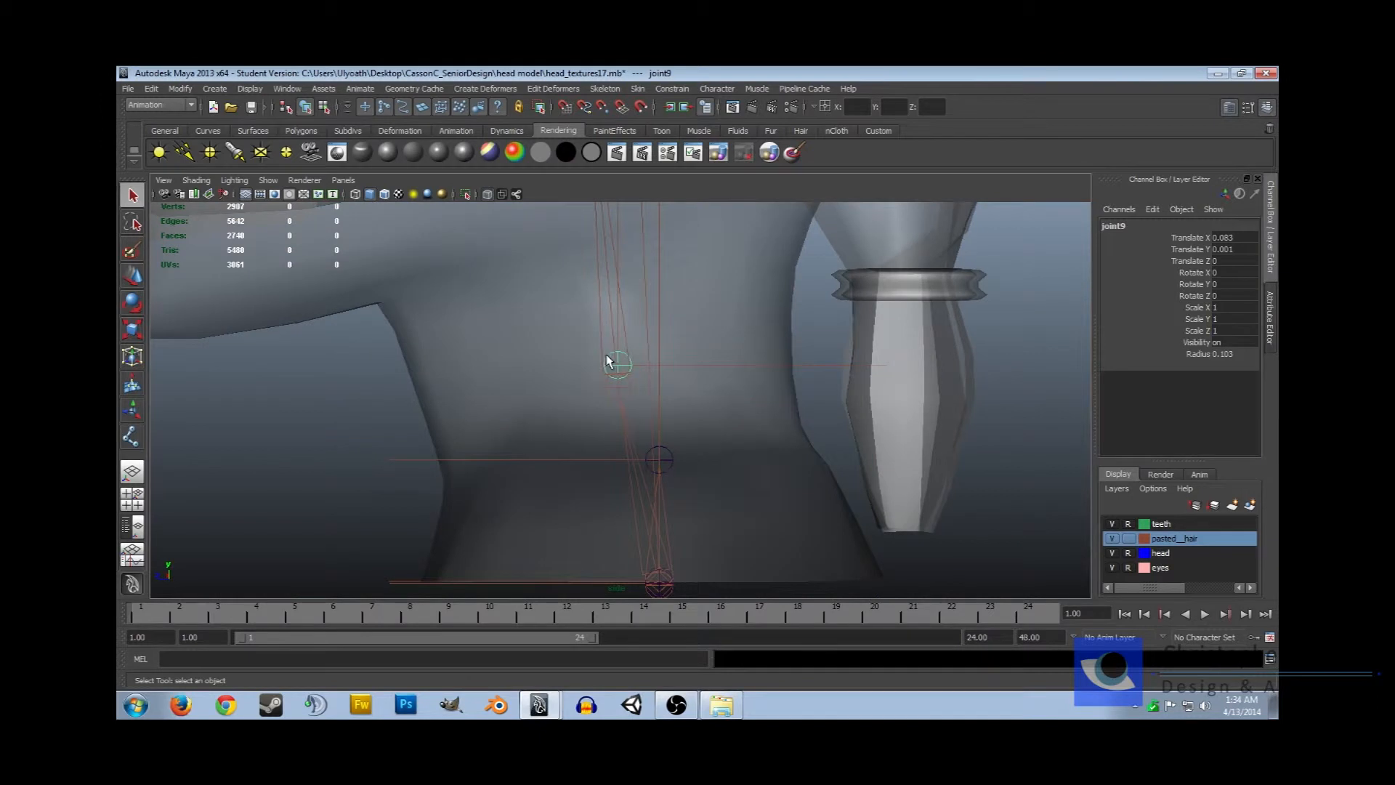
{"action": "key", "text": "w"}
{"action": "left_click_drag", "start_coordinate": [564, 365], "coordinate": [381, 361]}
{"action": "left_click_drag", "start_coordinate": [425, 316], "coordinate": [428, 352]}
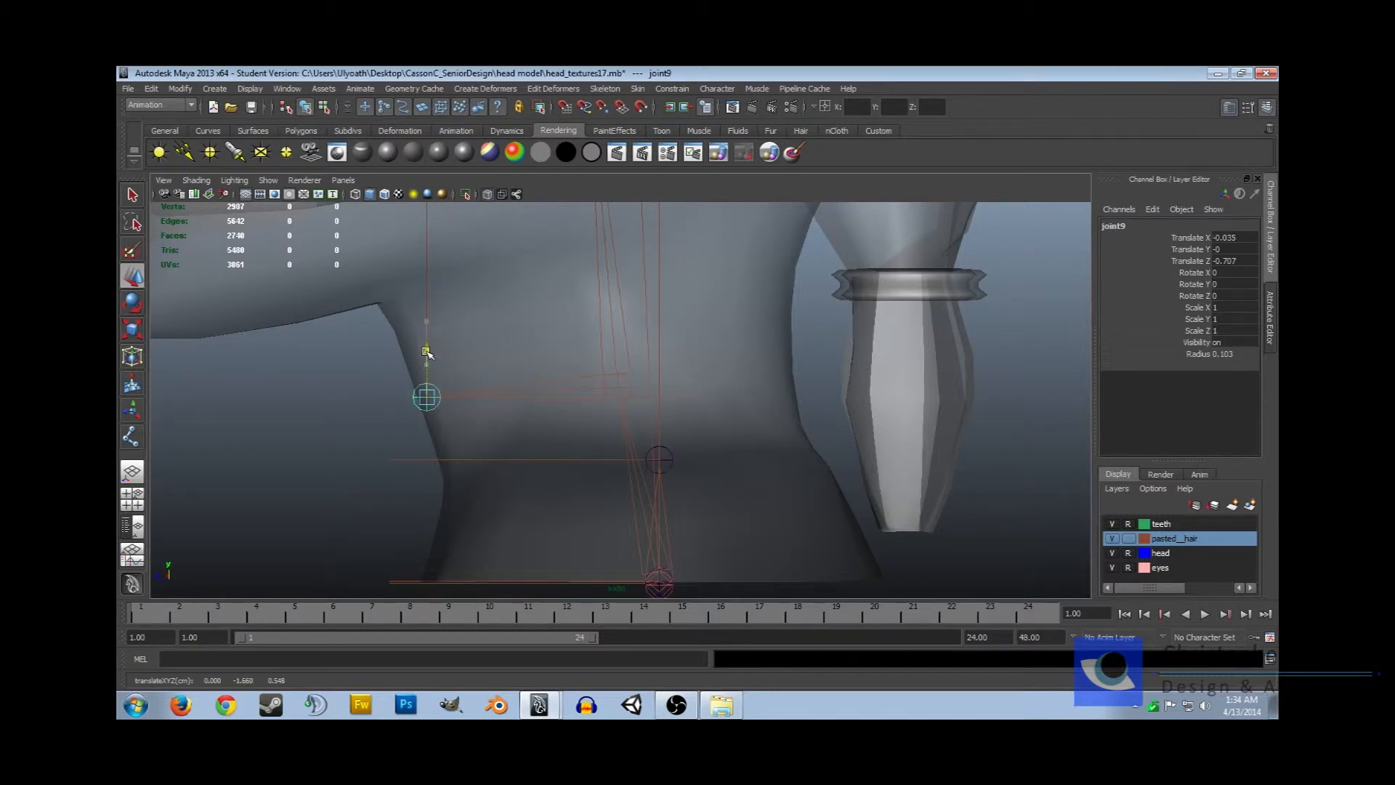
{"action": "left_click", "coordinate": [377, 398]}
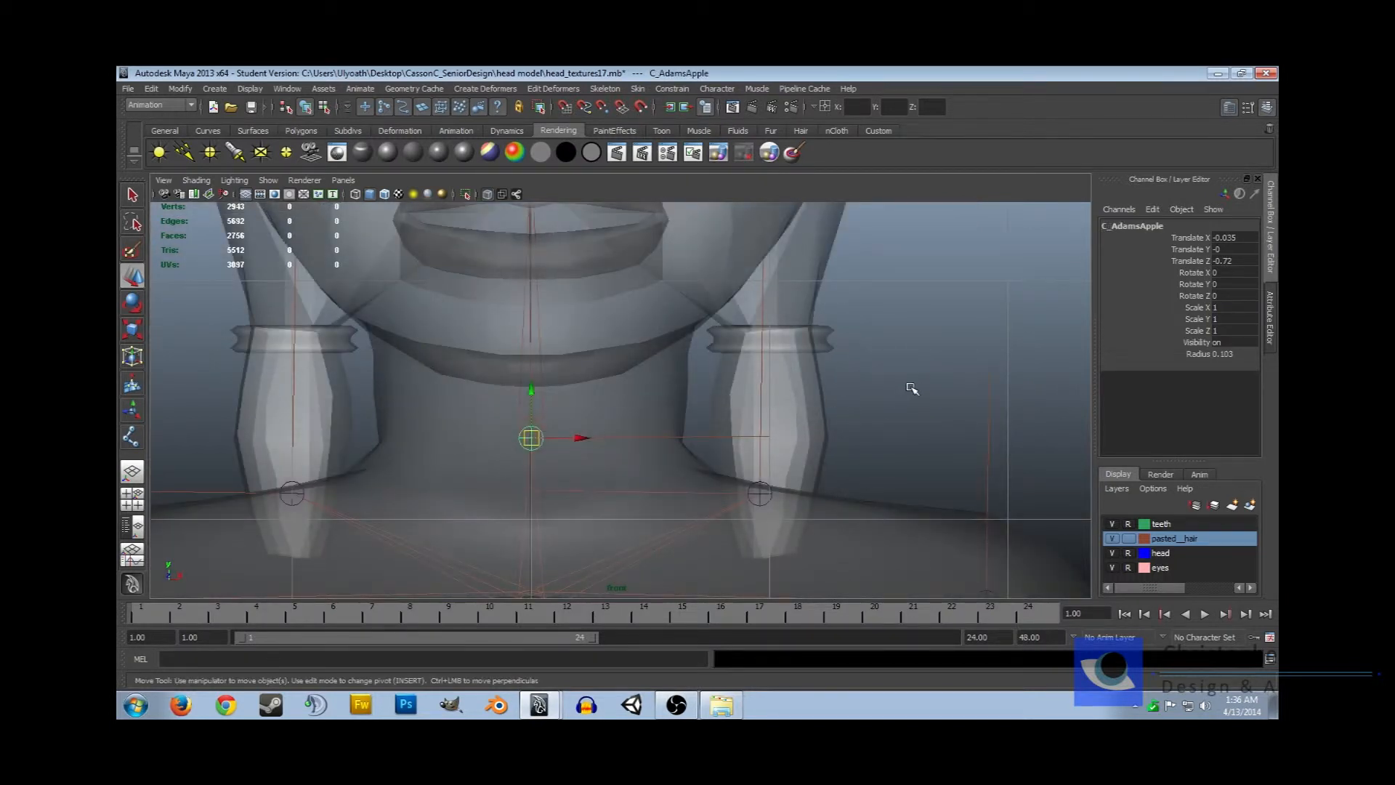
Rename the joint on the character's left trapezius to L_Trapezius
{"action": "left_click", "coordinate": [762, 501]}
{"action": "left_click", "coordinate": [1118, 226]}
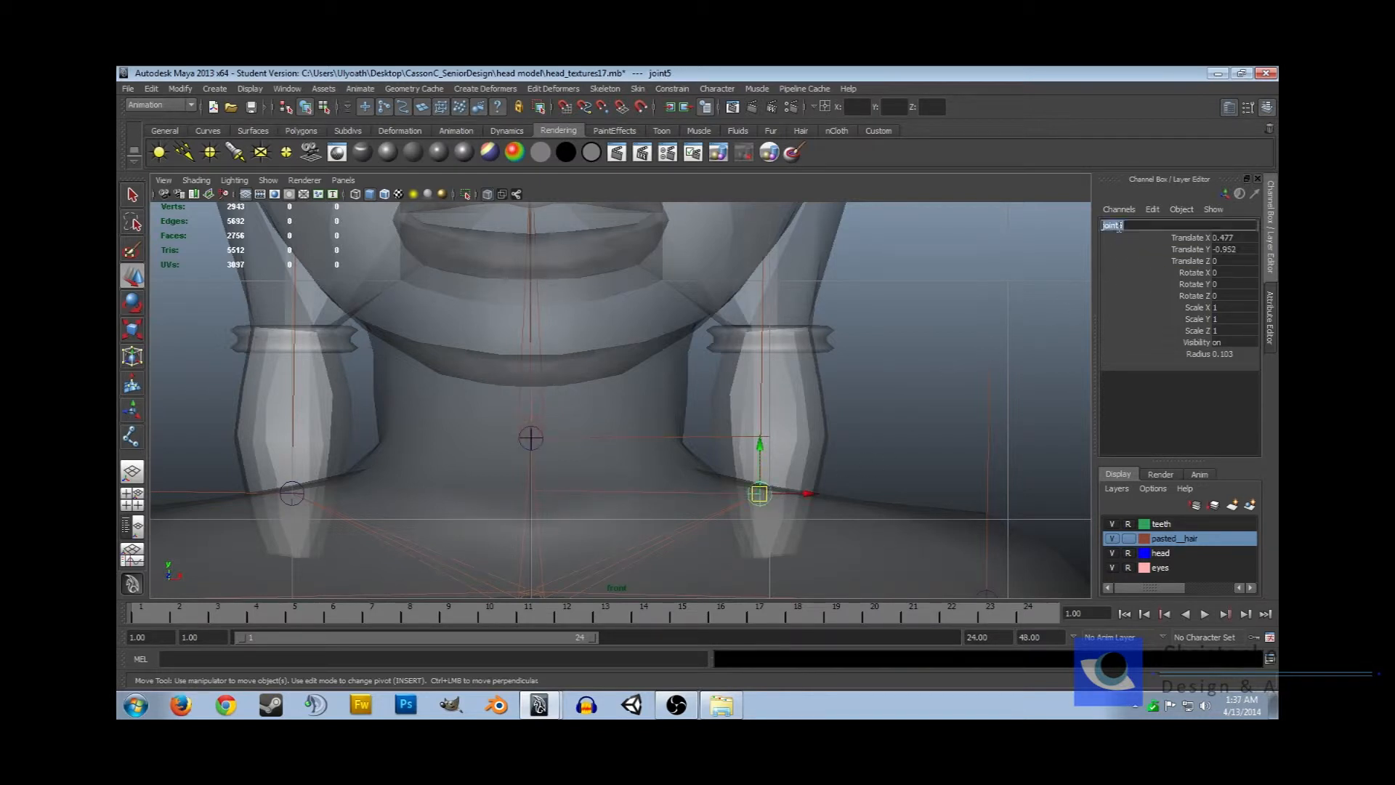
{"action": "type", "text": "L_Trapez"}
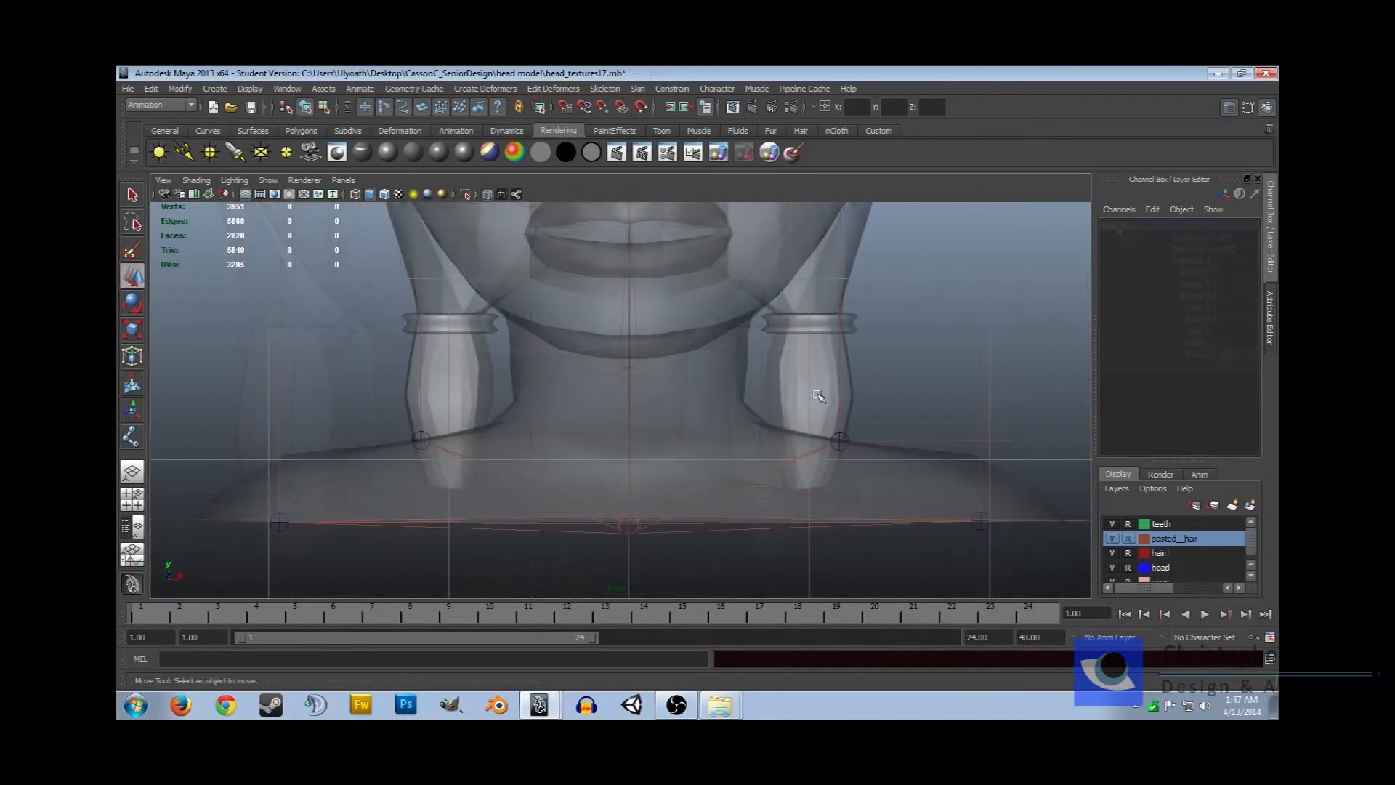
Select the trapezius, shoulder, spine base and neck joints one by one to check their names
{"action": "left_click", "coordinate": [837, 439]}
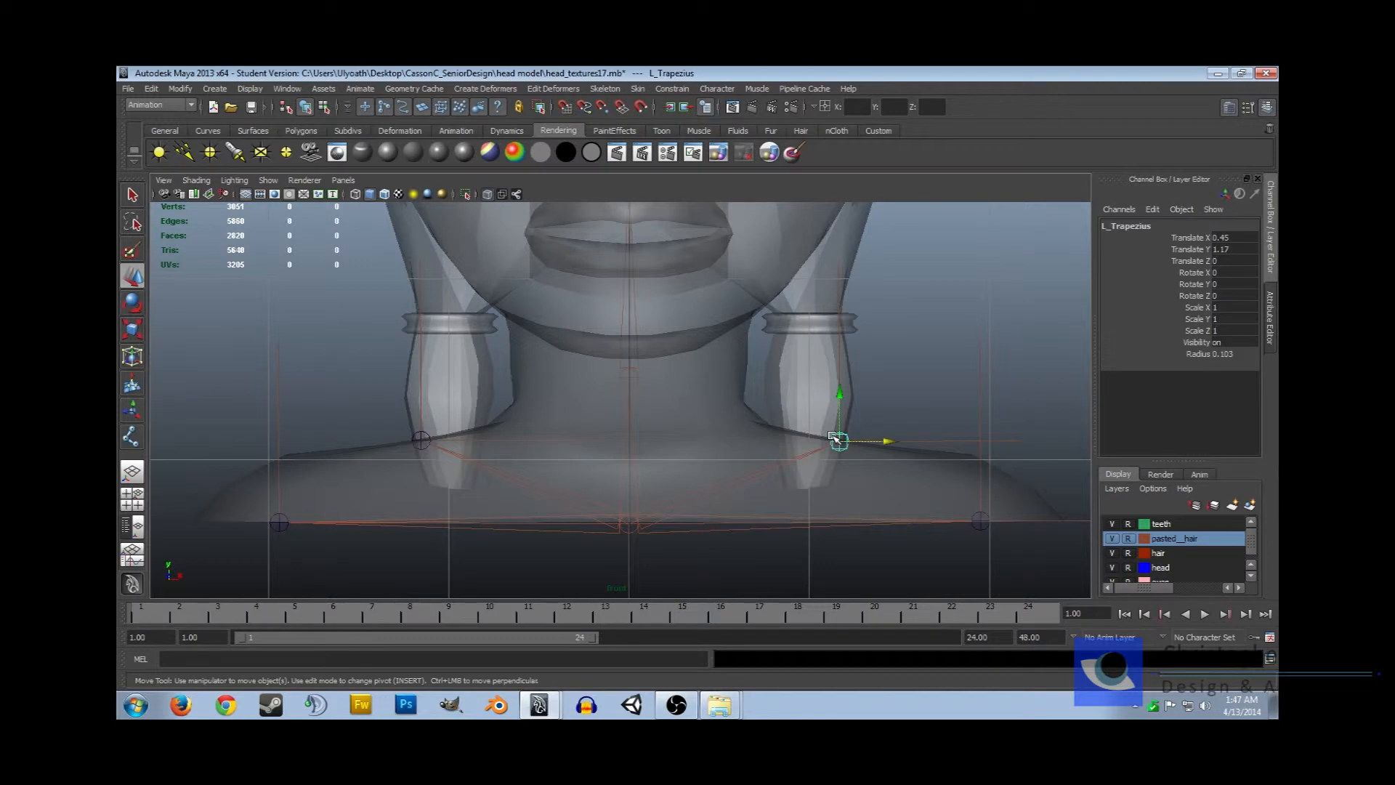
{"action": "left_click", "coordinate": [417, 442]}
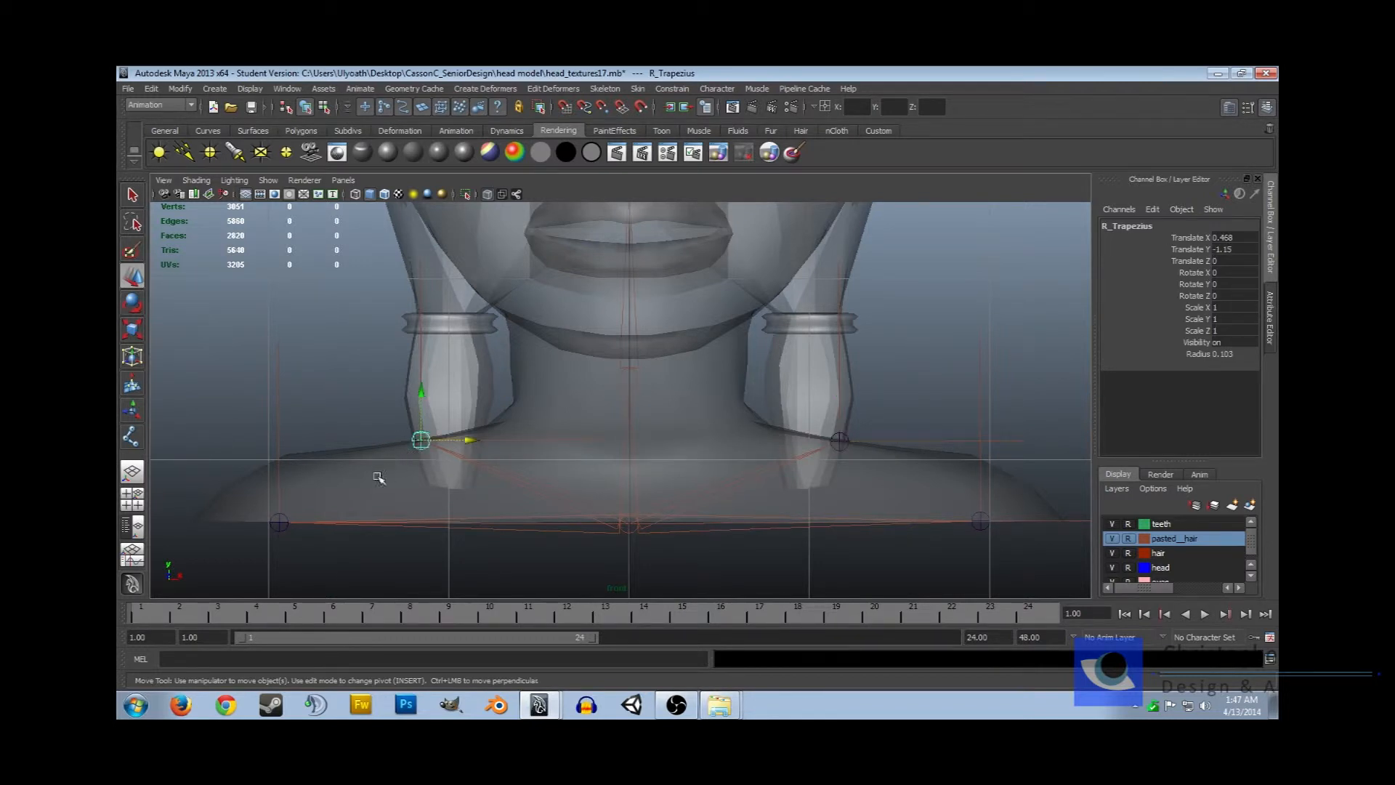
{"action": "left_click", "coordinate": [281, 521]}
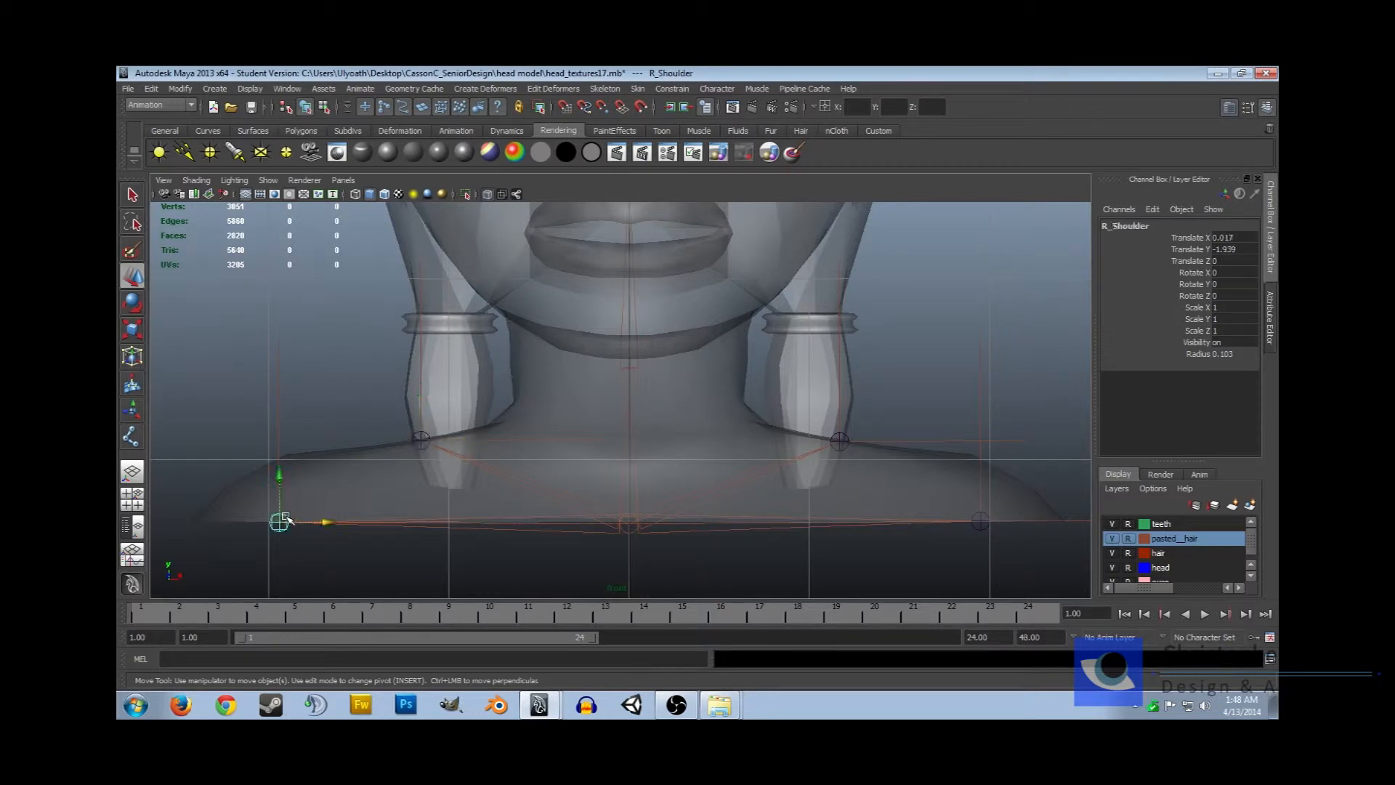
{"action": "left_click", "coordinate": [980, 520]}
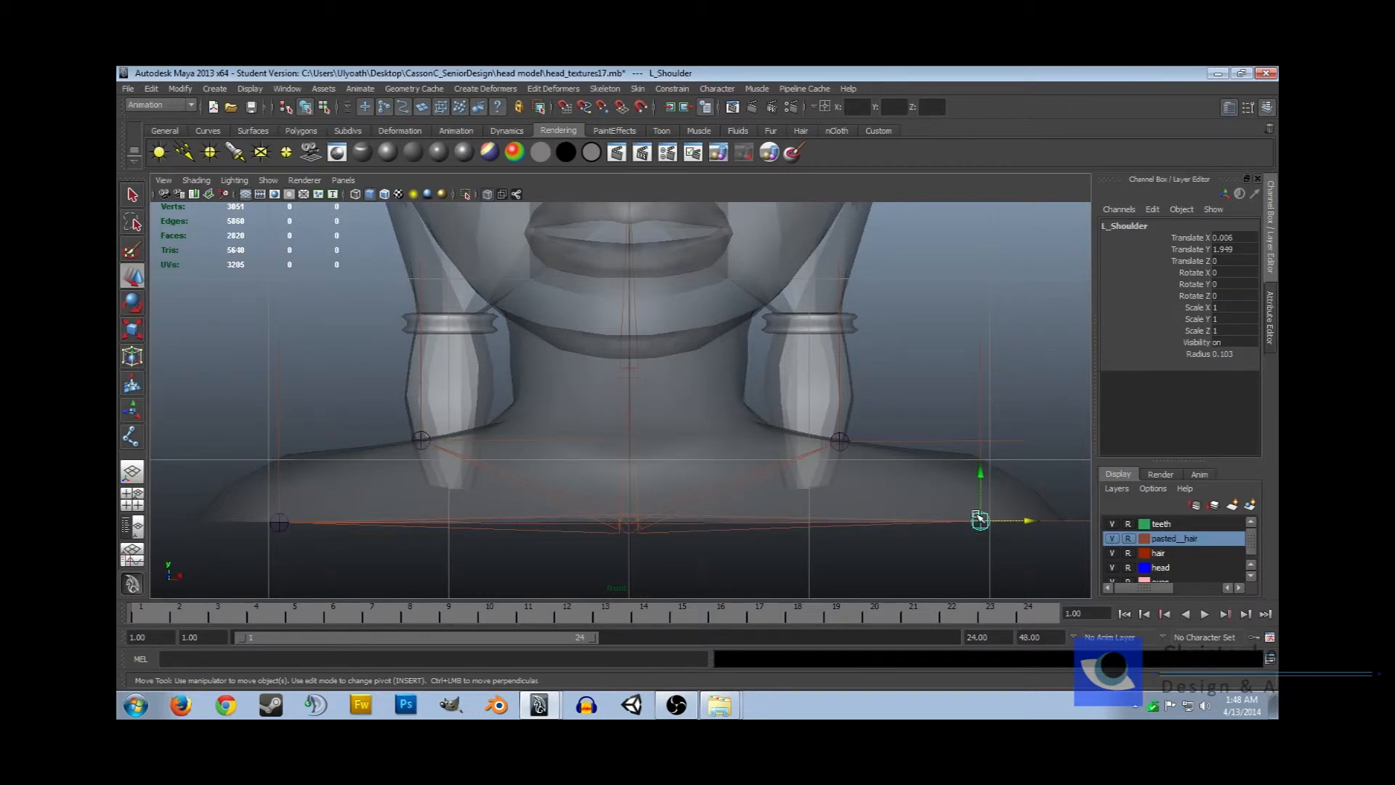
{"action": "left_click", "coordinate": [629, 532]}
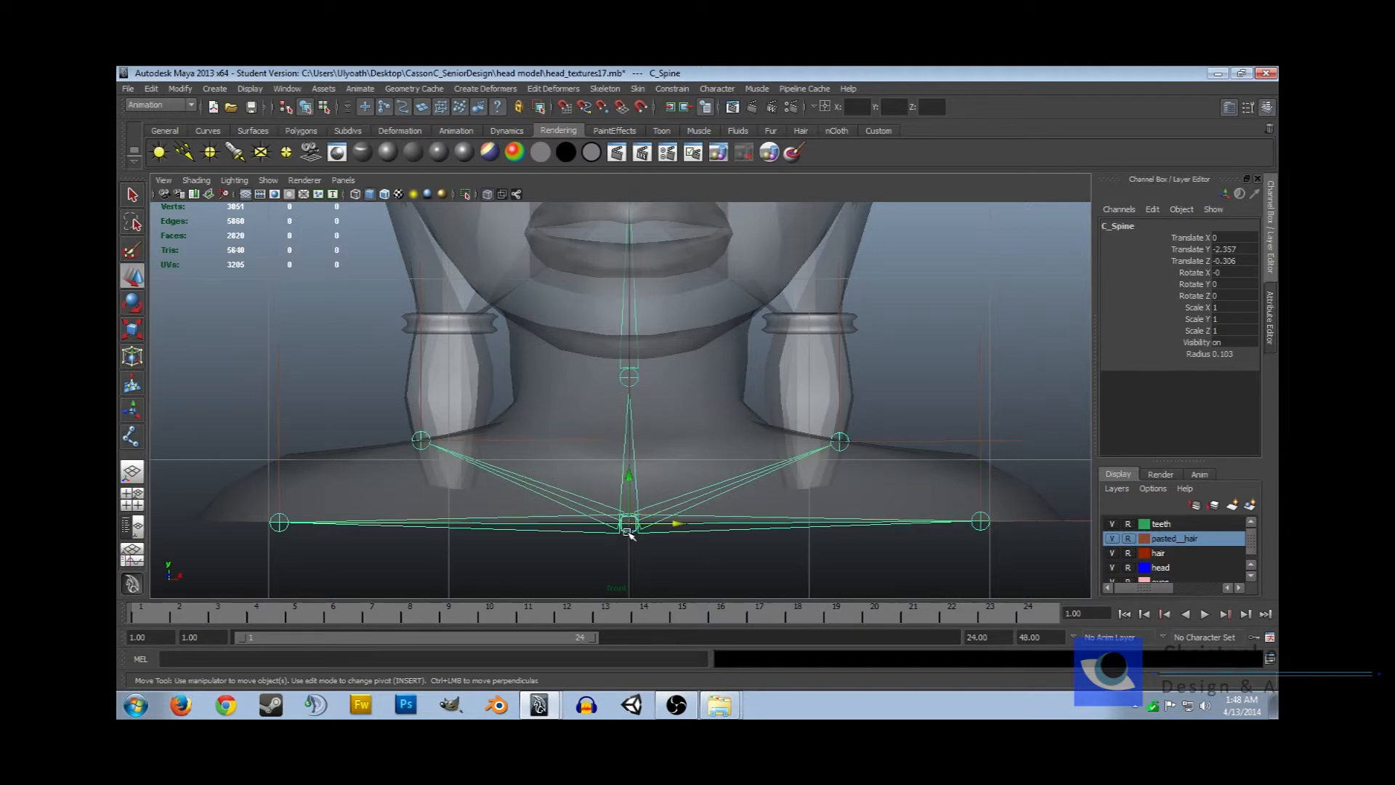
{"action": "left_click", "coordinate": [636, 379]}
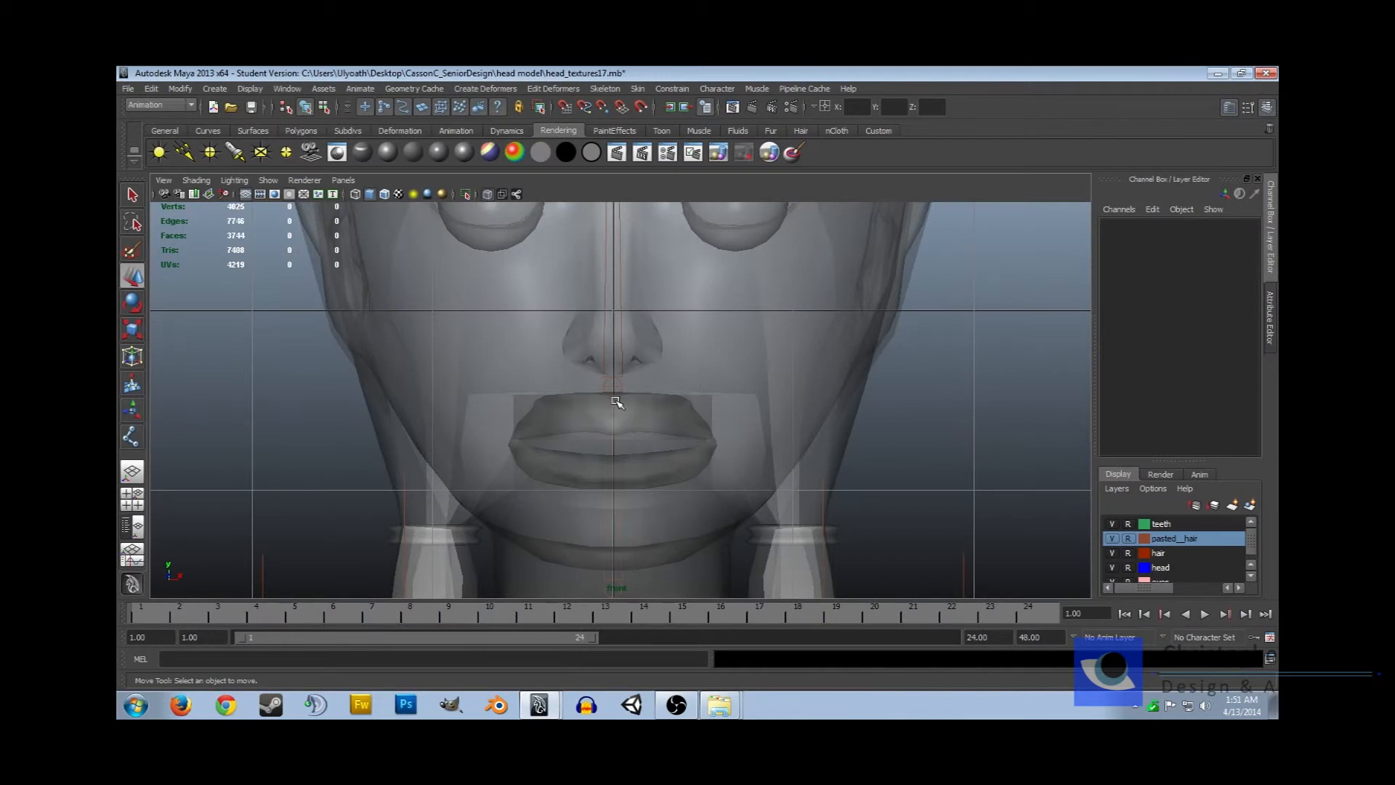
Add a new joint branching from the C_Head joint, placed just beside the centre line at the upper lip in the front view
{"action": "key", "text": "y"}
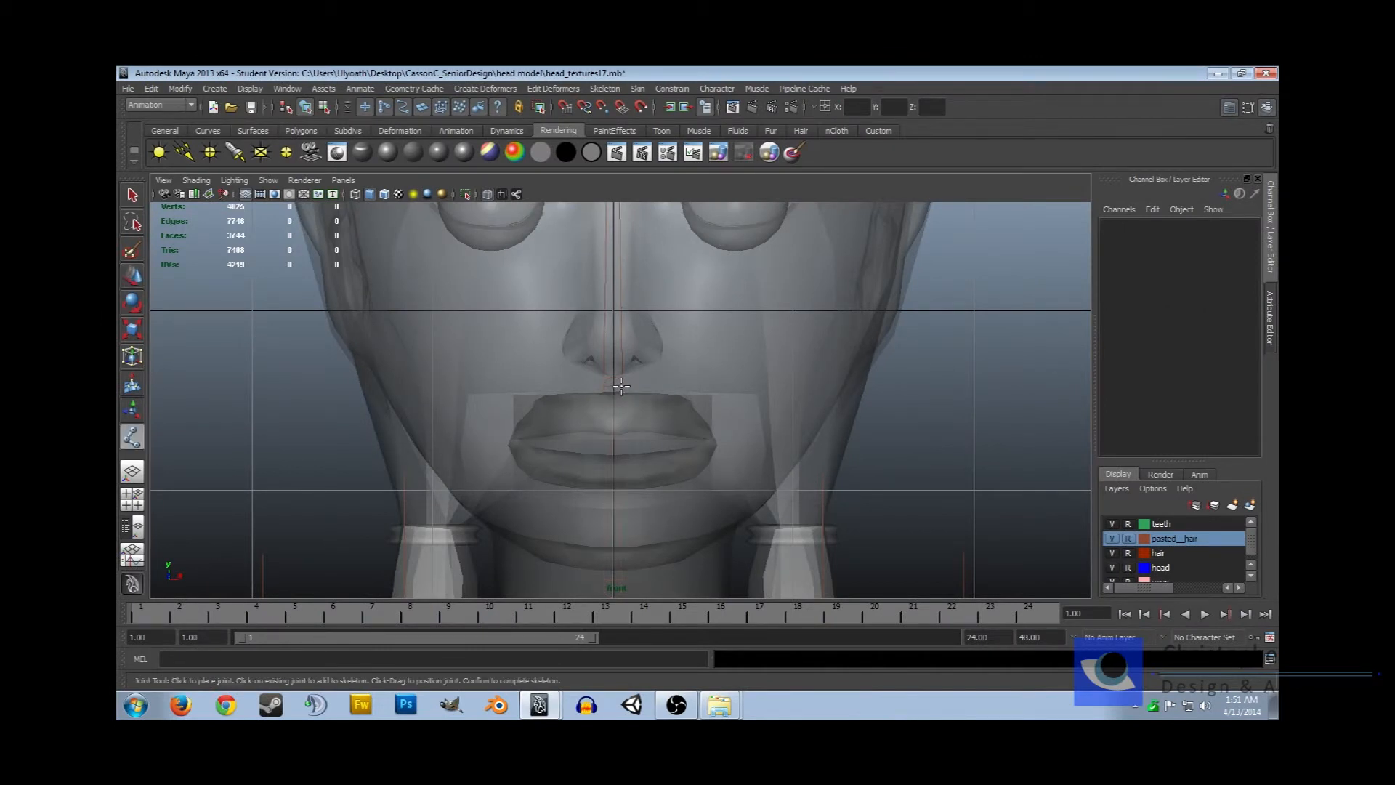
{"action": "left_click", "coordinate": [617, 384]}
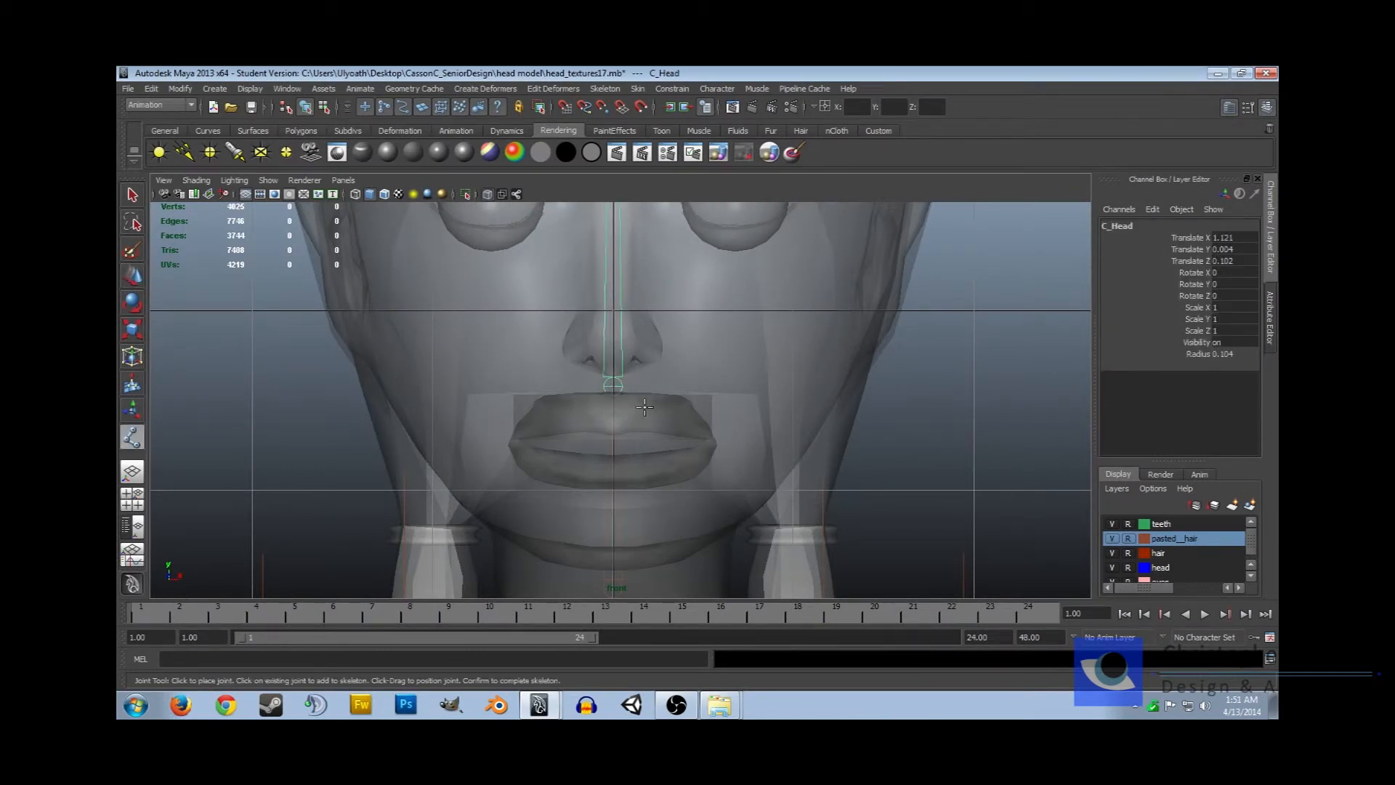
{"action": "left_click", "coordinate": [633, 409]}
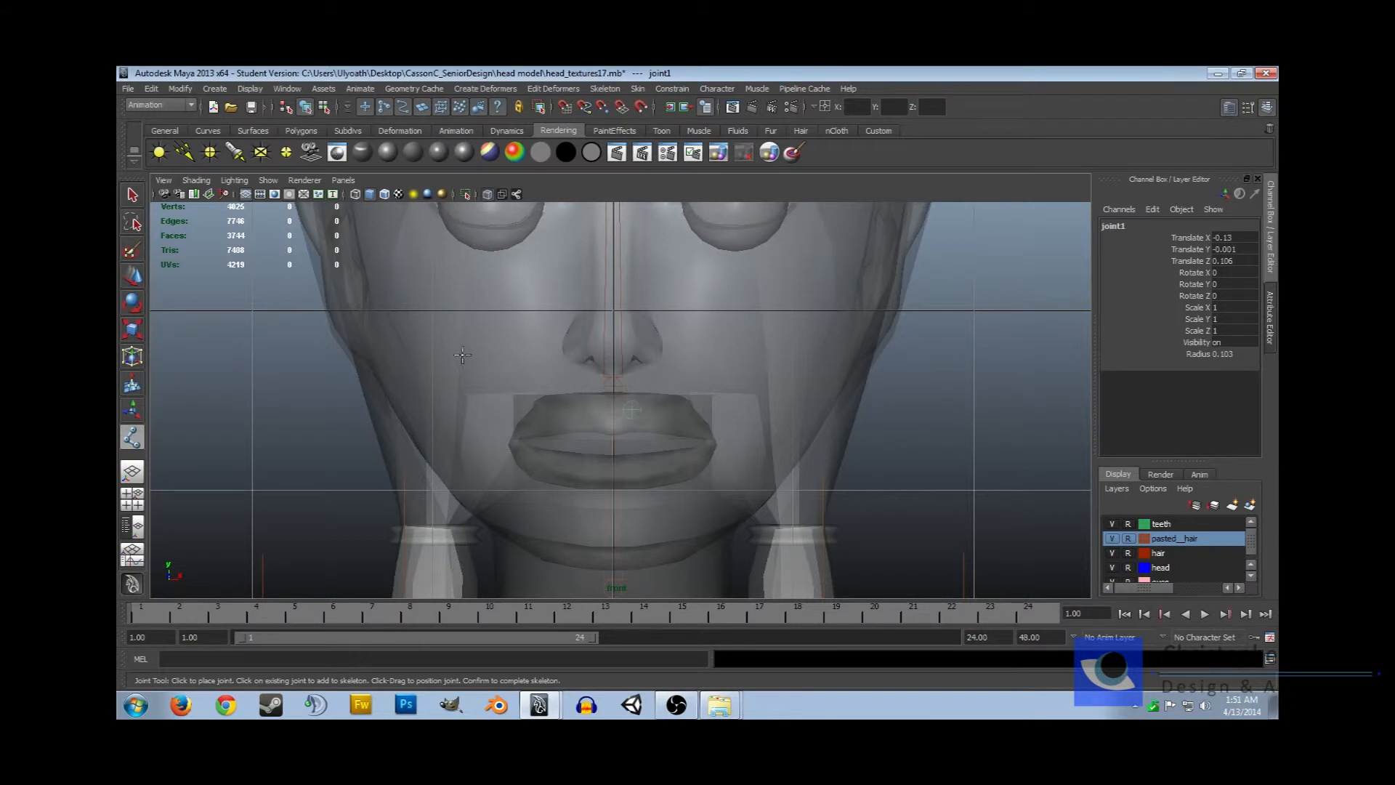
{"action": "key", "text": "Return"}
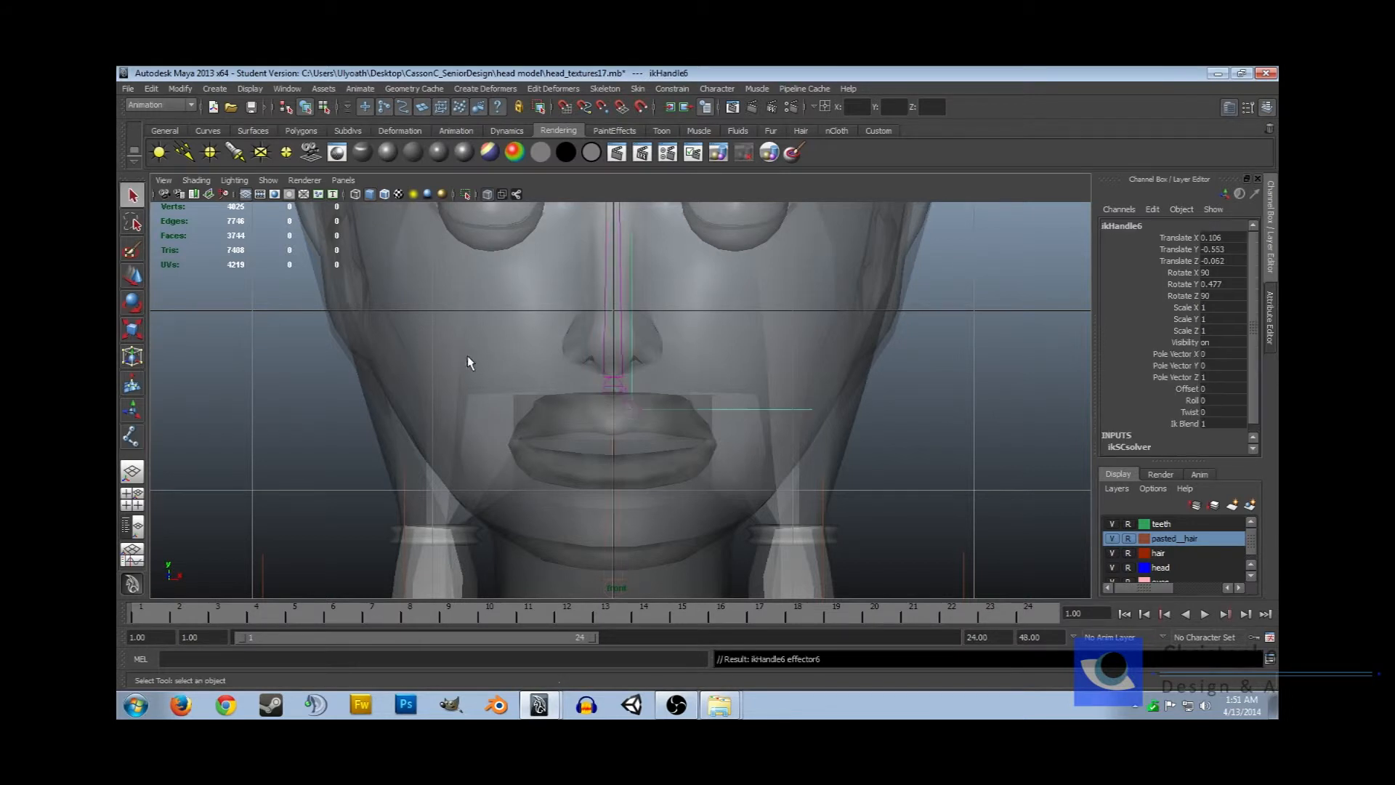
Select the new branch joint at the upper lip and centre it on the head by setting its X position to 0
{"action": "left_click", "coordinate": [636, 408]}
{"action": "left_click", "coordinate": [857, 107]}
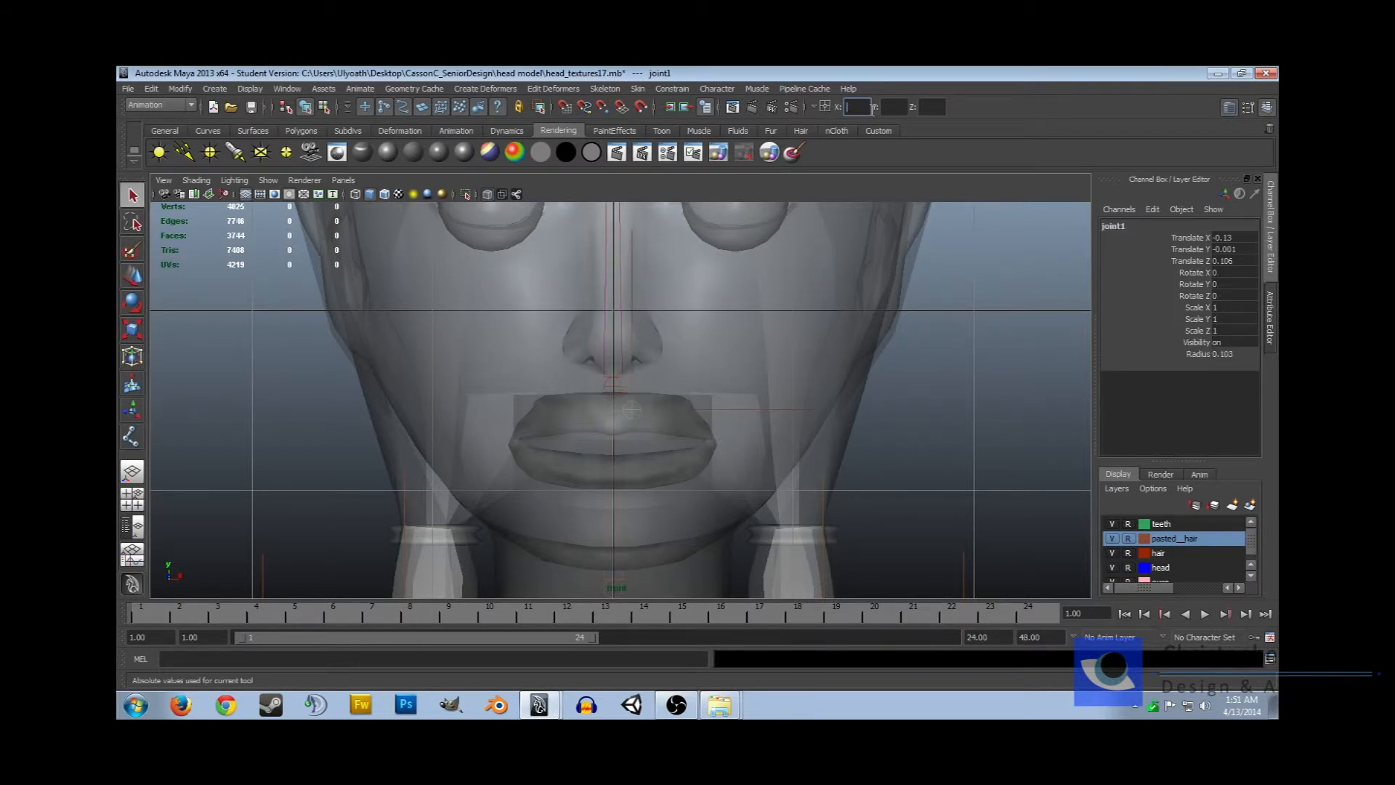
{"action": "type", "text": "0"}
{"action": "key", "text": "Return"}
{"action": "key", "text": "q"}
Move the new branch joint in the side view forward from the head joint, towards the back of the mouth
{"action": "key", "text": "space"}
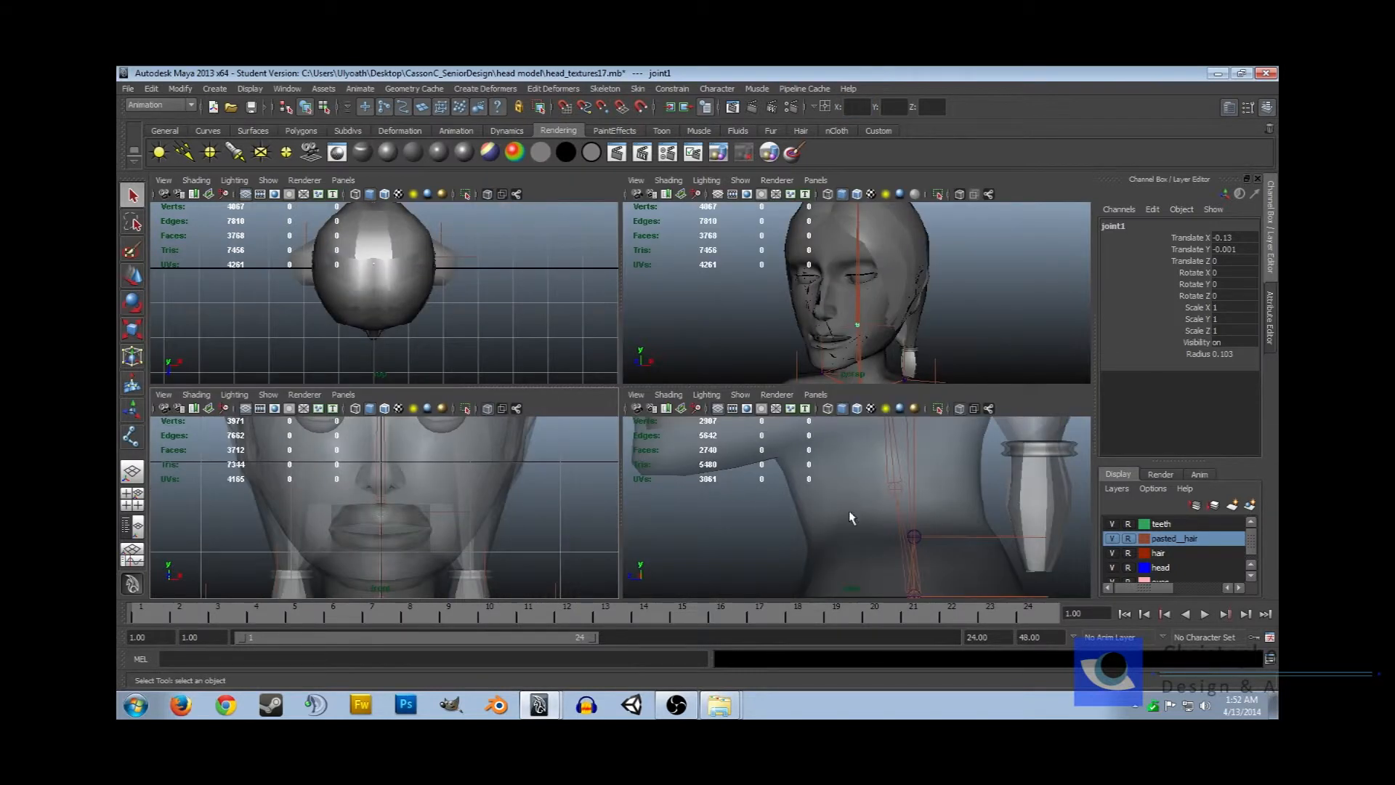
{"action": "key", "text": "space"}
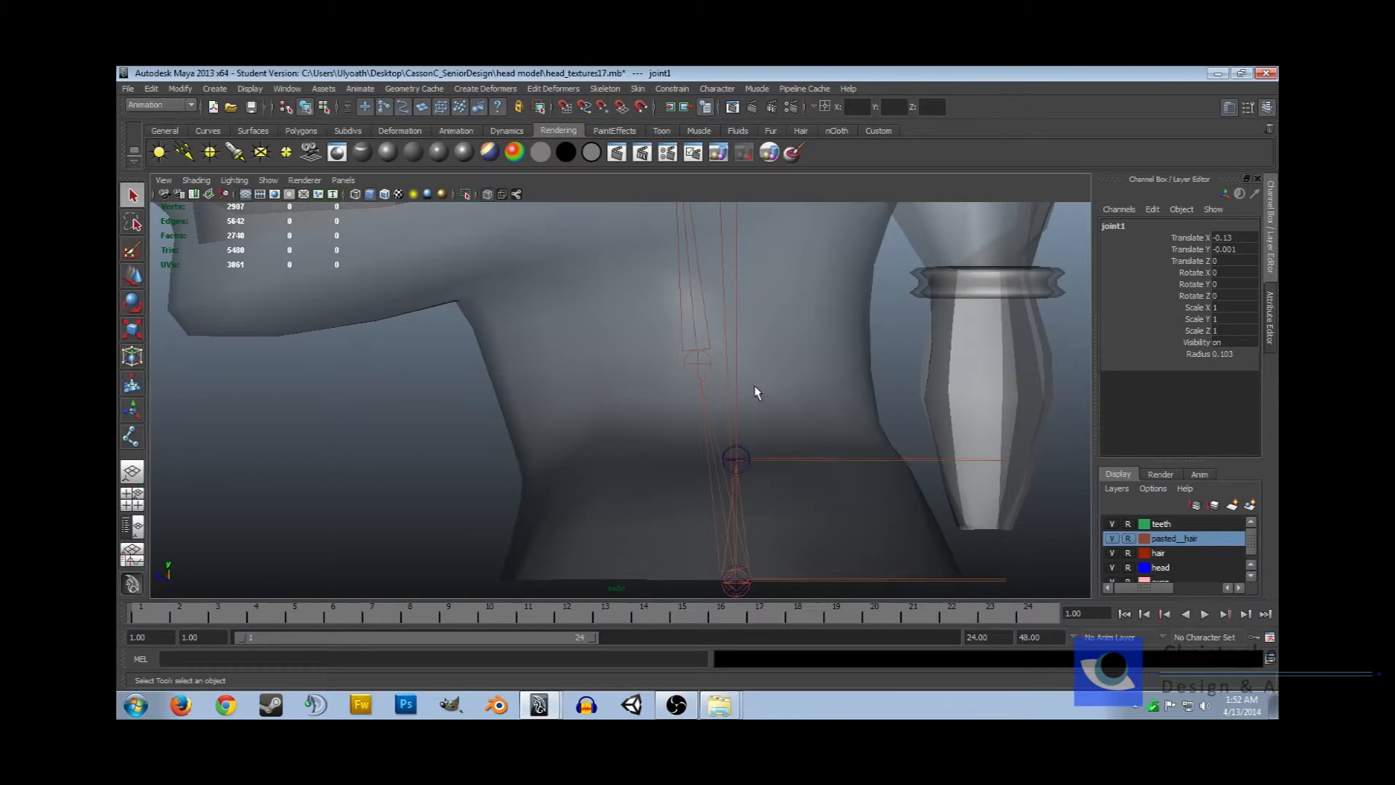
{"action": "middle_click_drag", "start_coordinate": [740, 362], "coordinate": [791, 589], "text": "alt"}
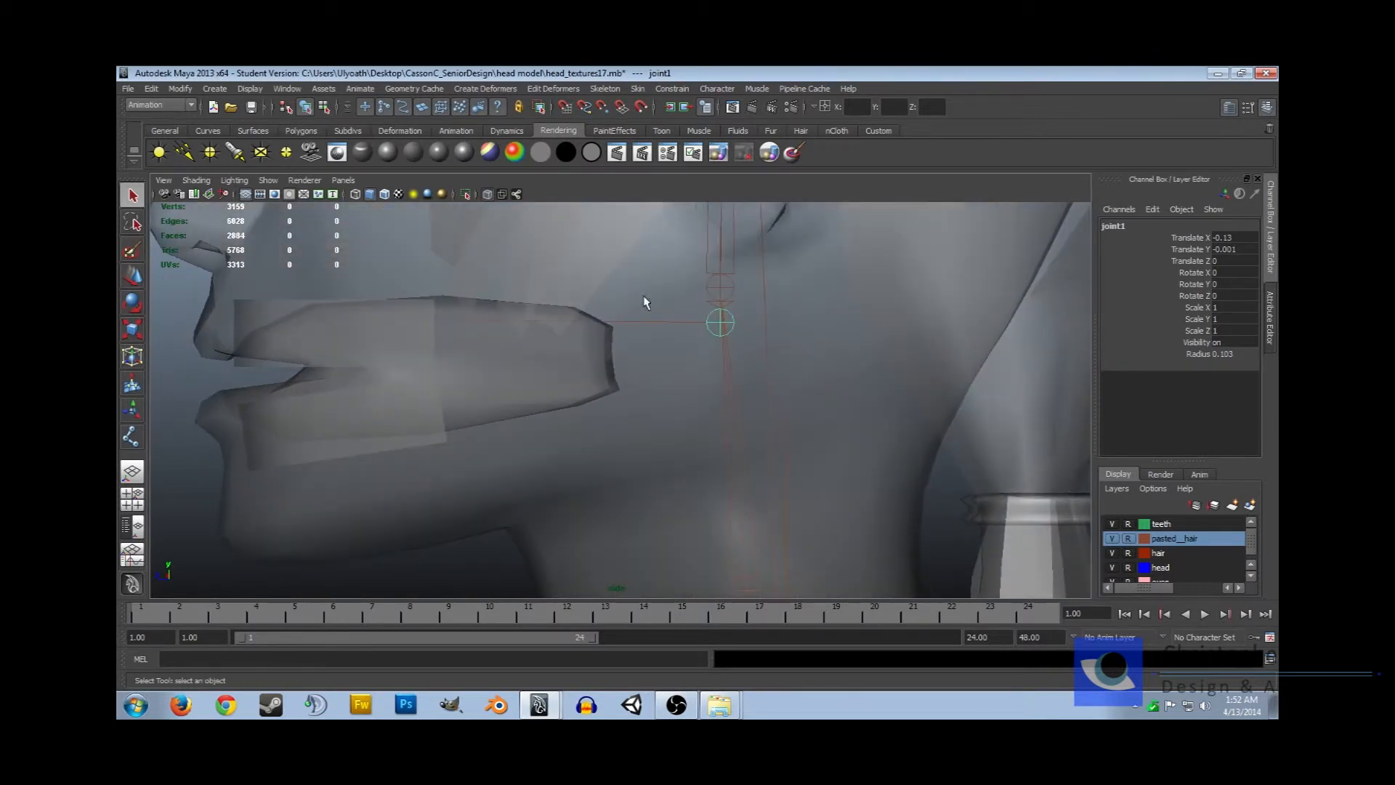
{"action": "left_click", "coordinate": [132, 275]}
{"action": "left_click_drag", "start_coordinate": [670, 322], "coordinate": [594, 322]}
{"action": "left_click_drag", "start_coordinate": [639, 273], "coordinate": [635, 292]}
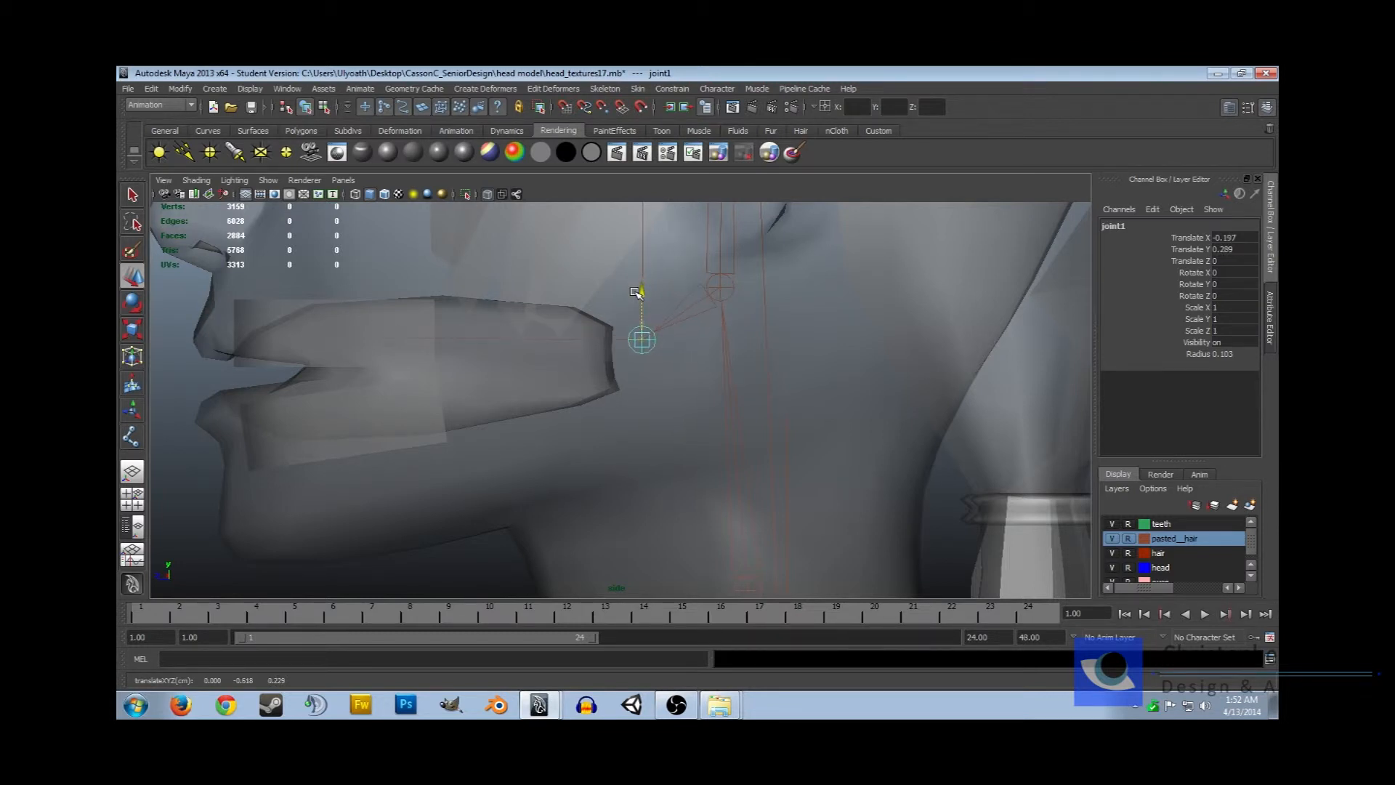
{"action": "left_click_drag", "start_coordinate": [595, 340], "coordinate": [661, 281]}
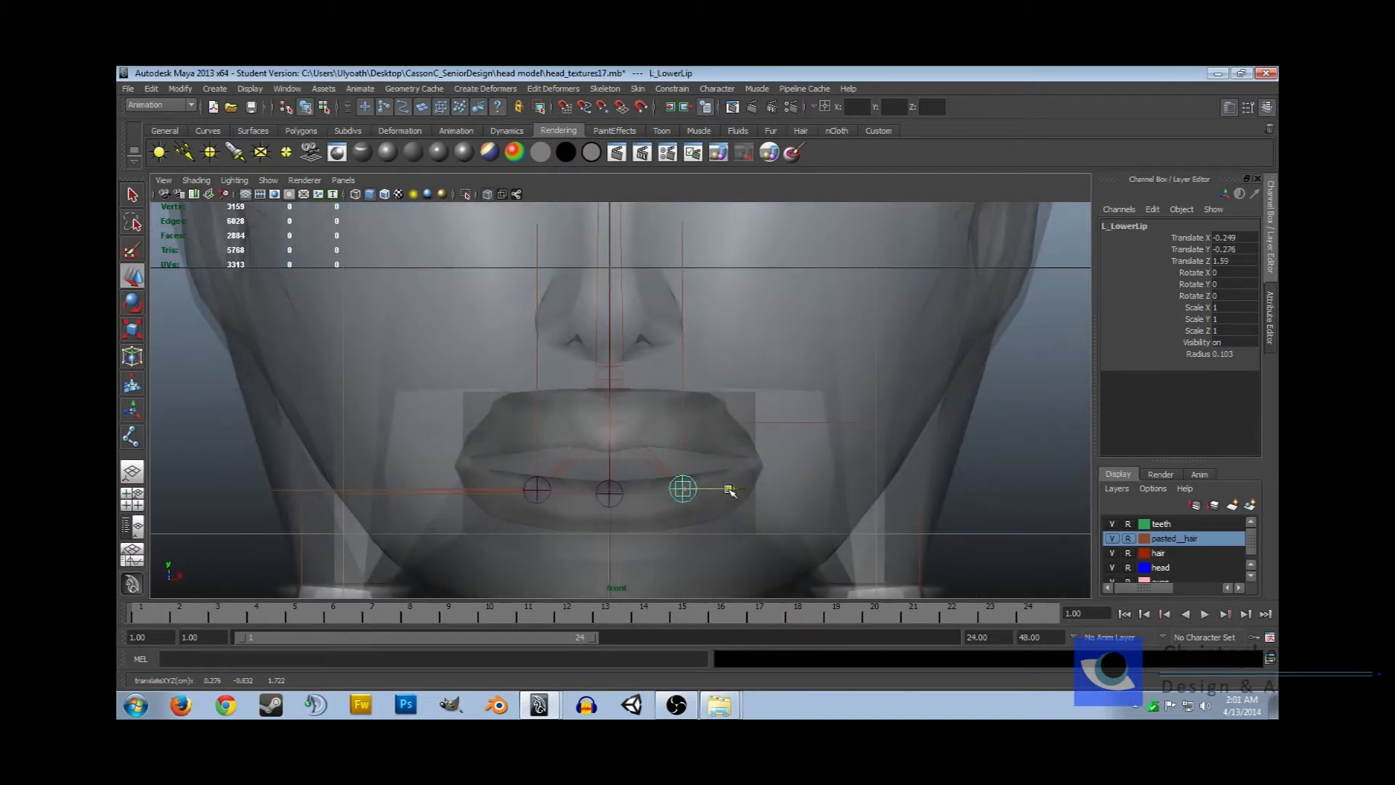
Fine-tune the L_LowerLip joint's sideways position and the C_UpperChin joint's height in the front view
{"action": "left_click_drag", "start_coordinate": [732, 491], "coordinate": [730, 490]}
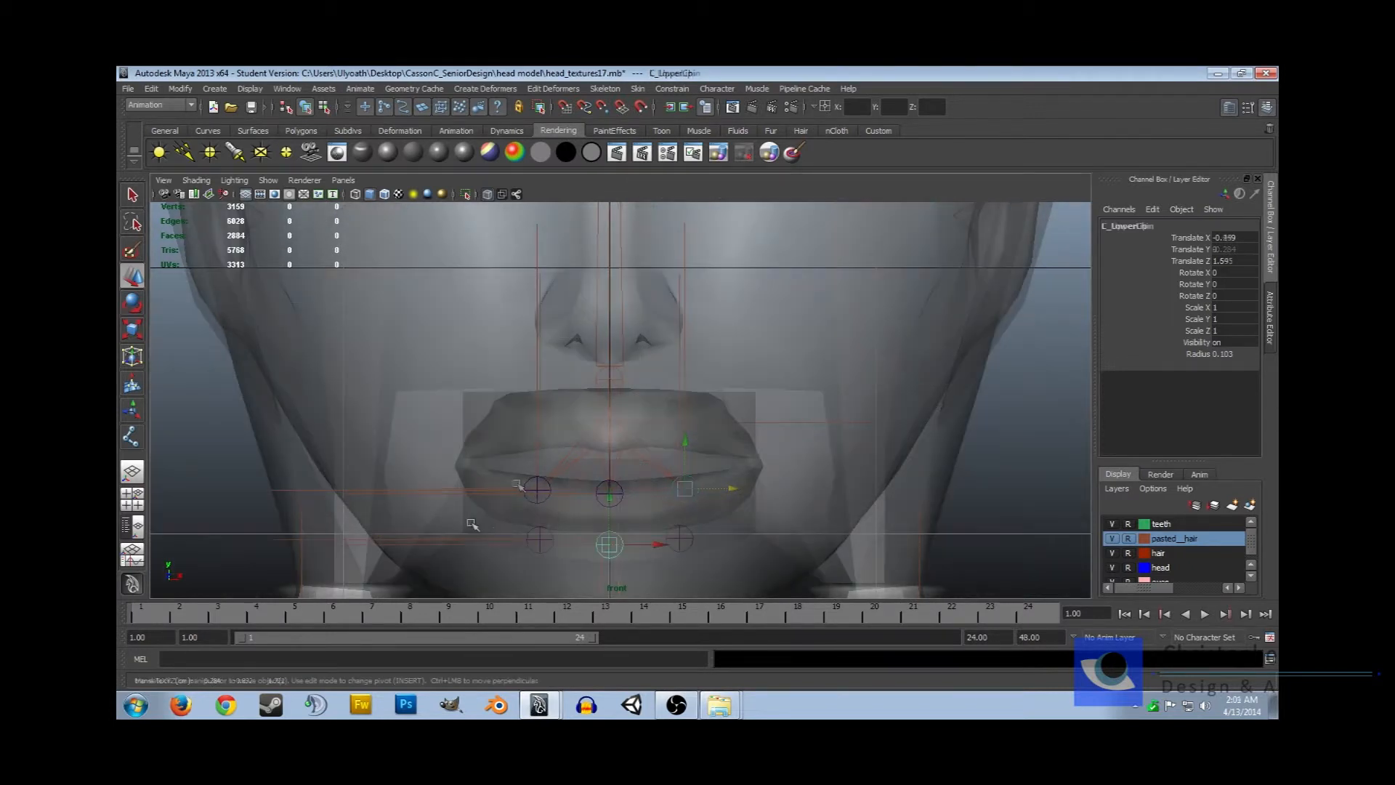
{"action": "key", "text": "Down"}
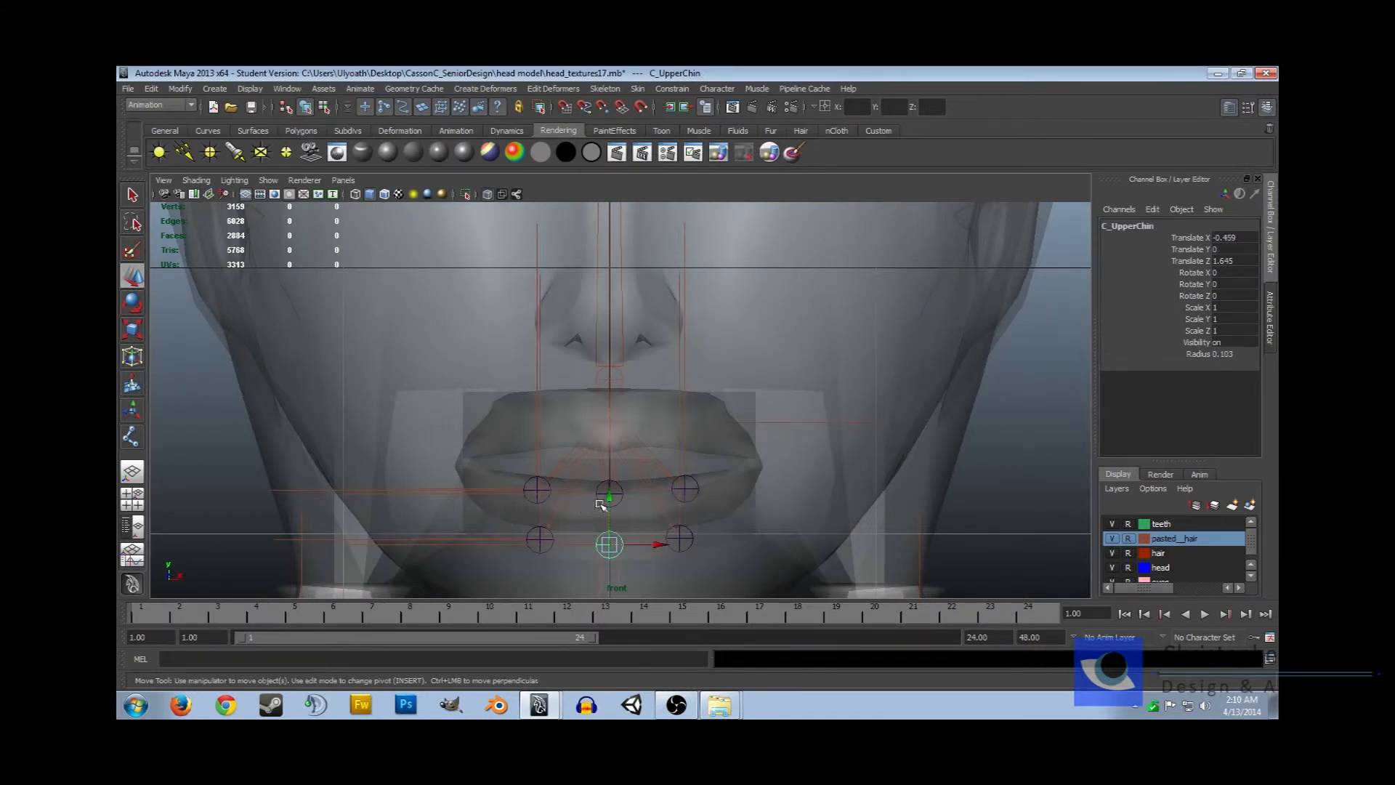
{"action": "left_click_drag", "start_coordinate": [609, 496], "coordinate": [609, 497]}
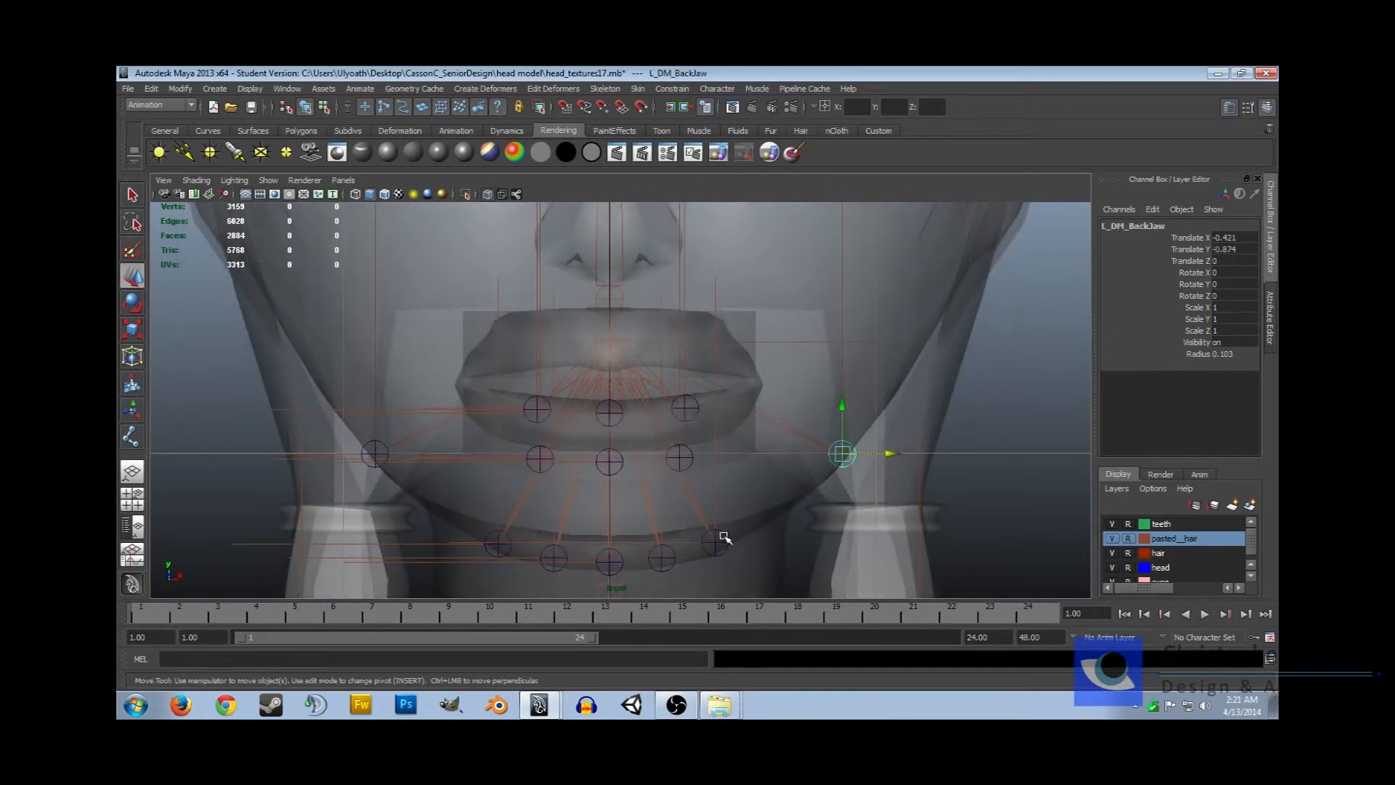
Select the lower chin and back jaw joints one by one, and examine their placement in the front, side and perspective views
{"action": "left_click", "coordinate": [721, 541]}
{"action": "left_click", "coordinate": [662, 558]}
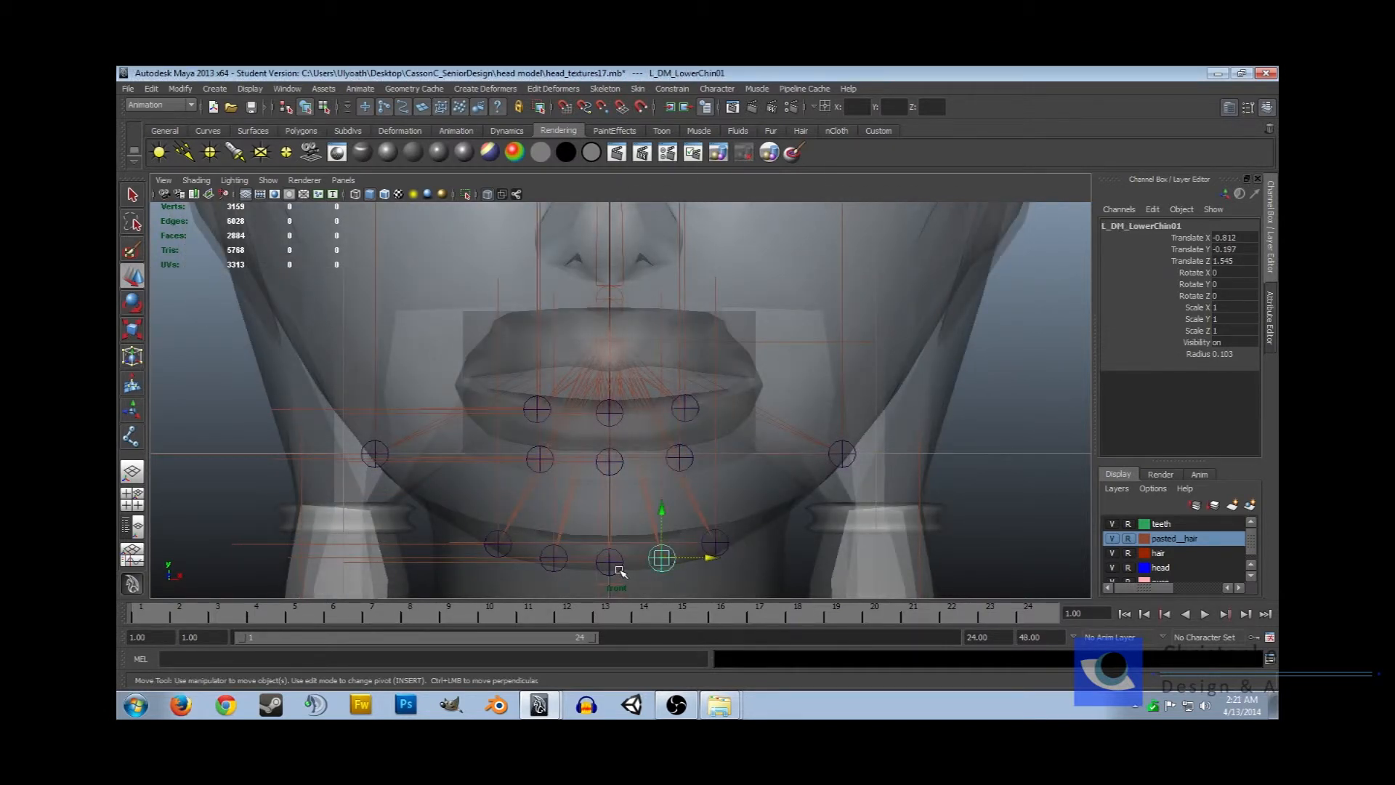
{"action": "left_click", "coordinate": [556, 562]}
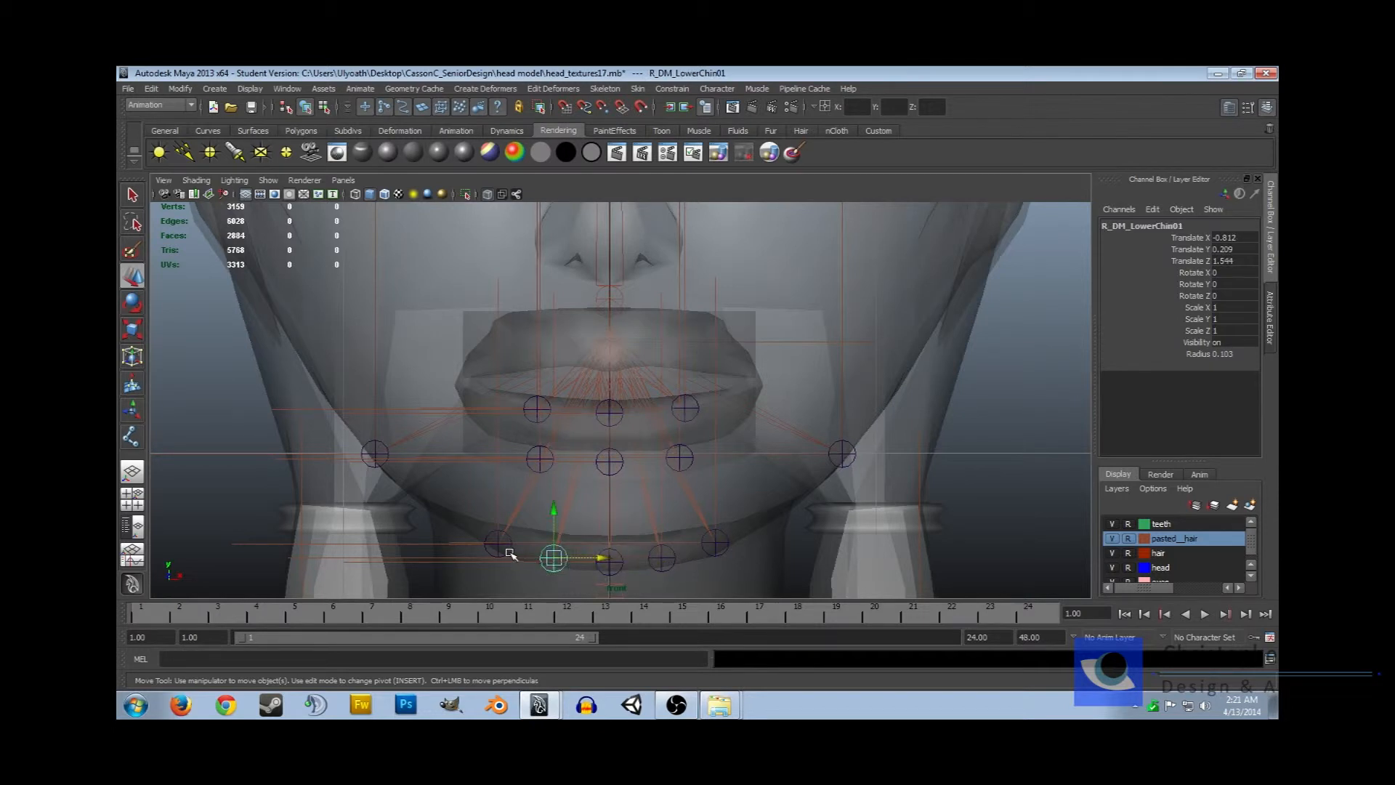
{"action": "left_click", "coordinate": [376, 453]}
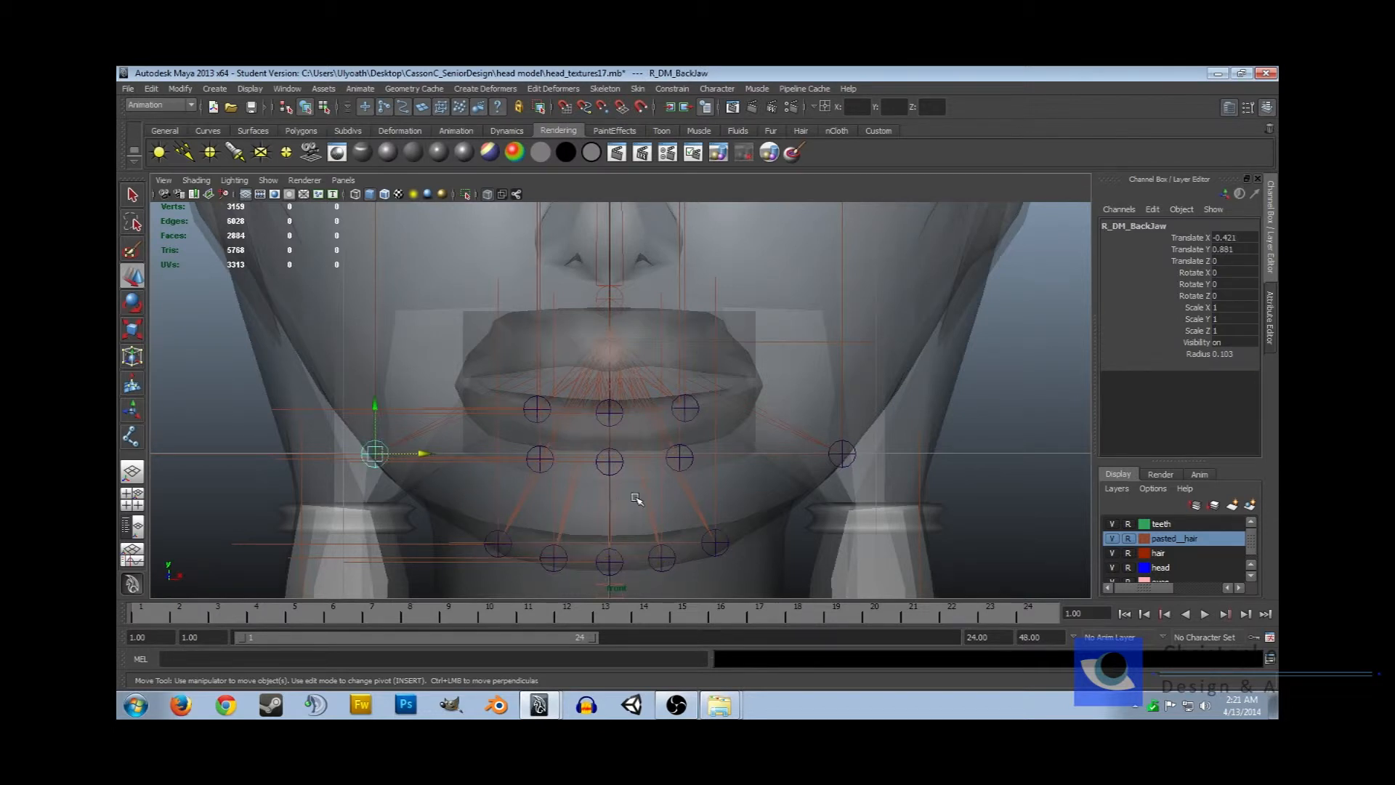
{"action": "key", "text": "space"}
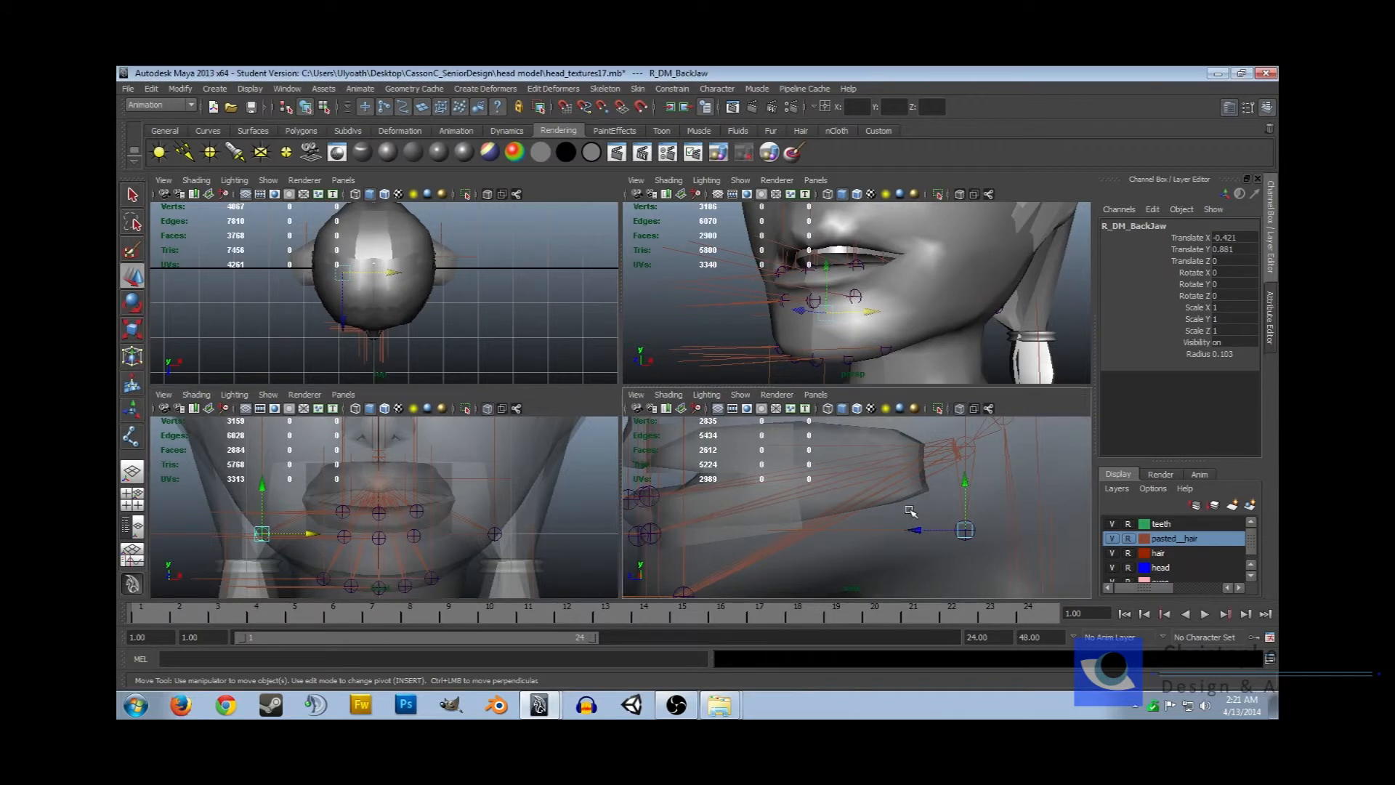
{"action": "key", "text": "space"}
{"action": "middle_click_drag", "start_coordinate": [640, 431], "coordinate": [733, 361], "text": "alt"}
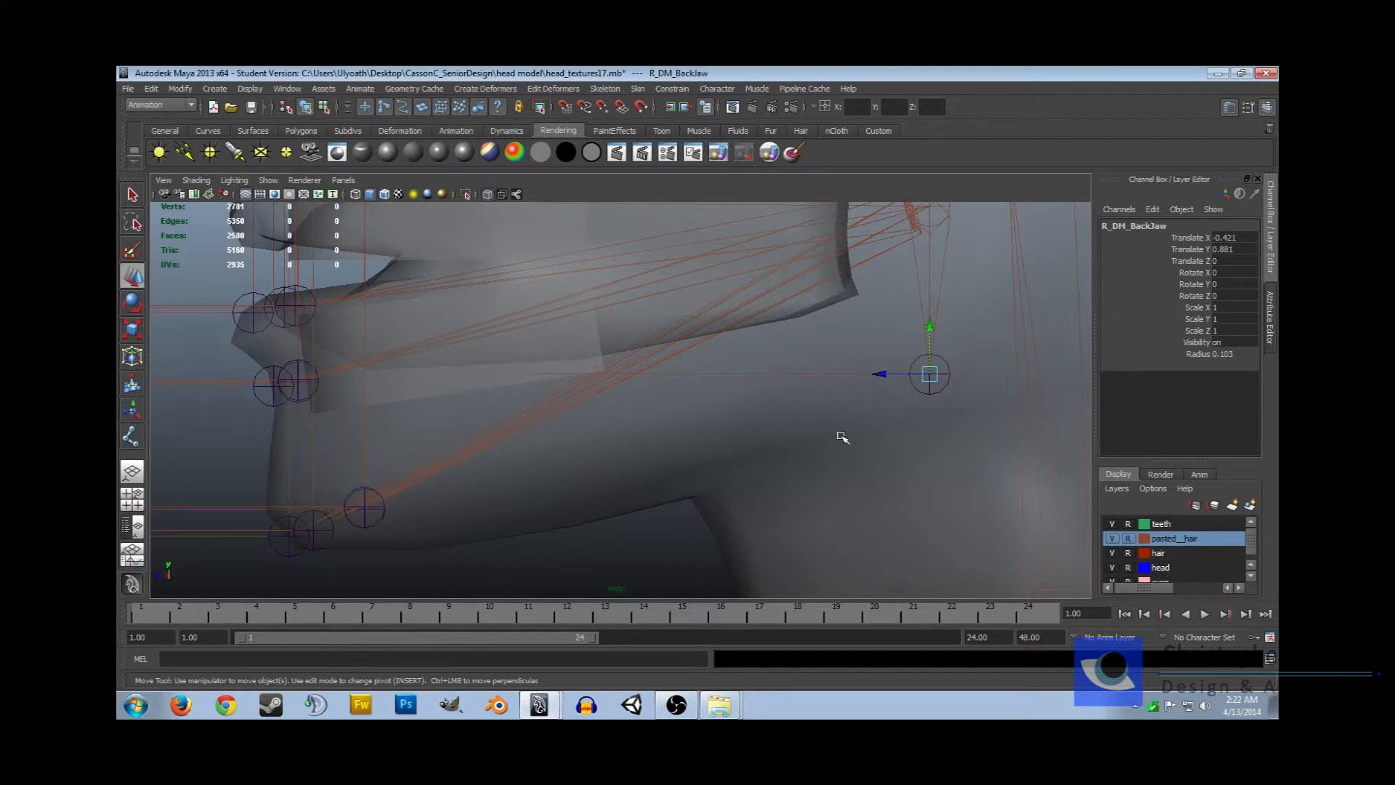
{"action": "key", "text": "space"}
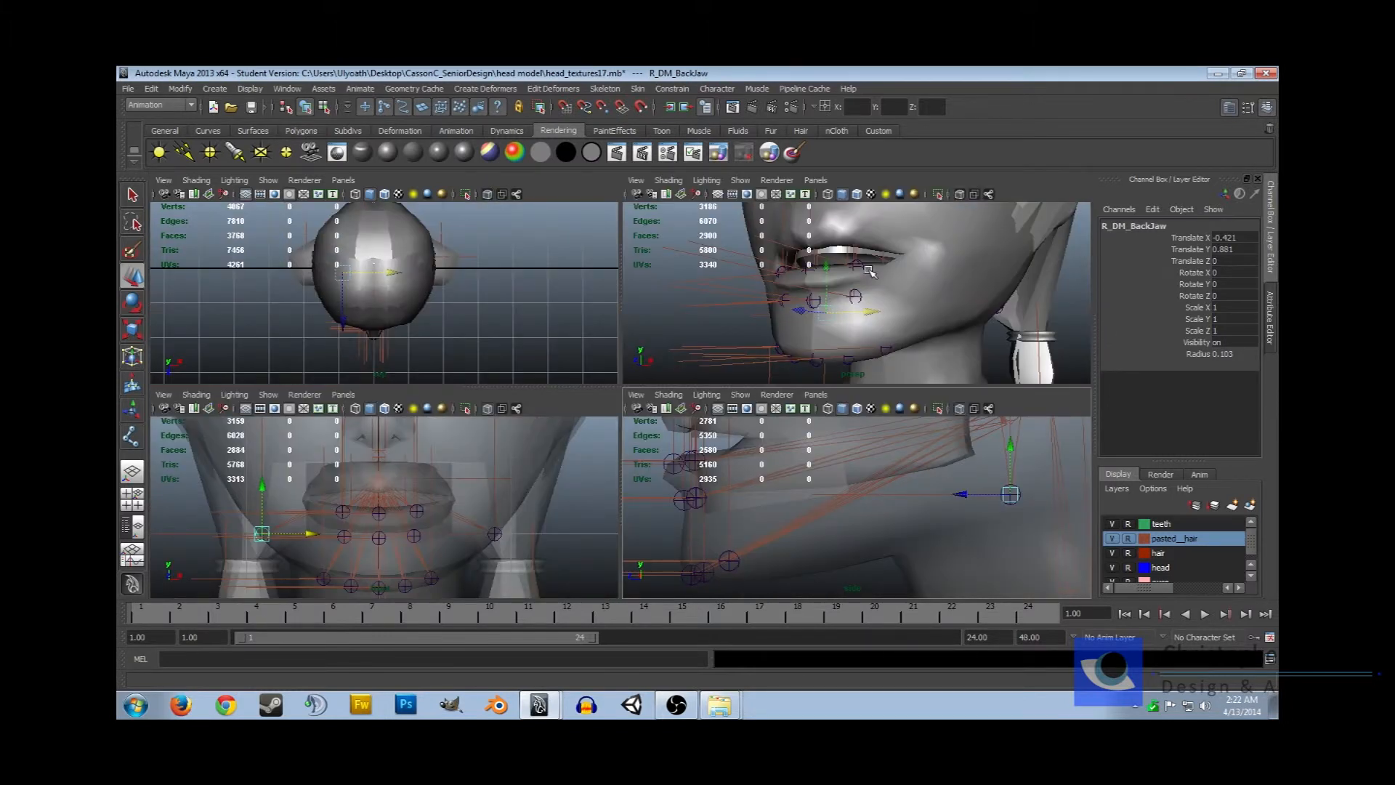
{"action": "key", "text": "space"}
{"action": "left_click_drag", "start_coordinate": [721, 389], "coordinate": [676, 394], "text": "alt"}
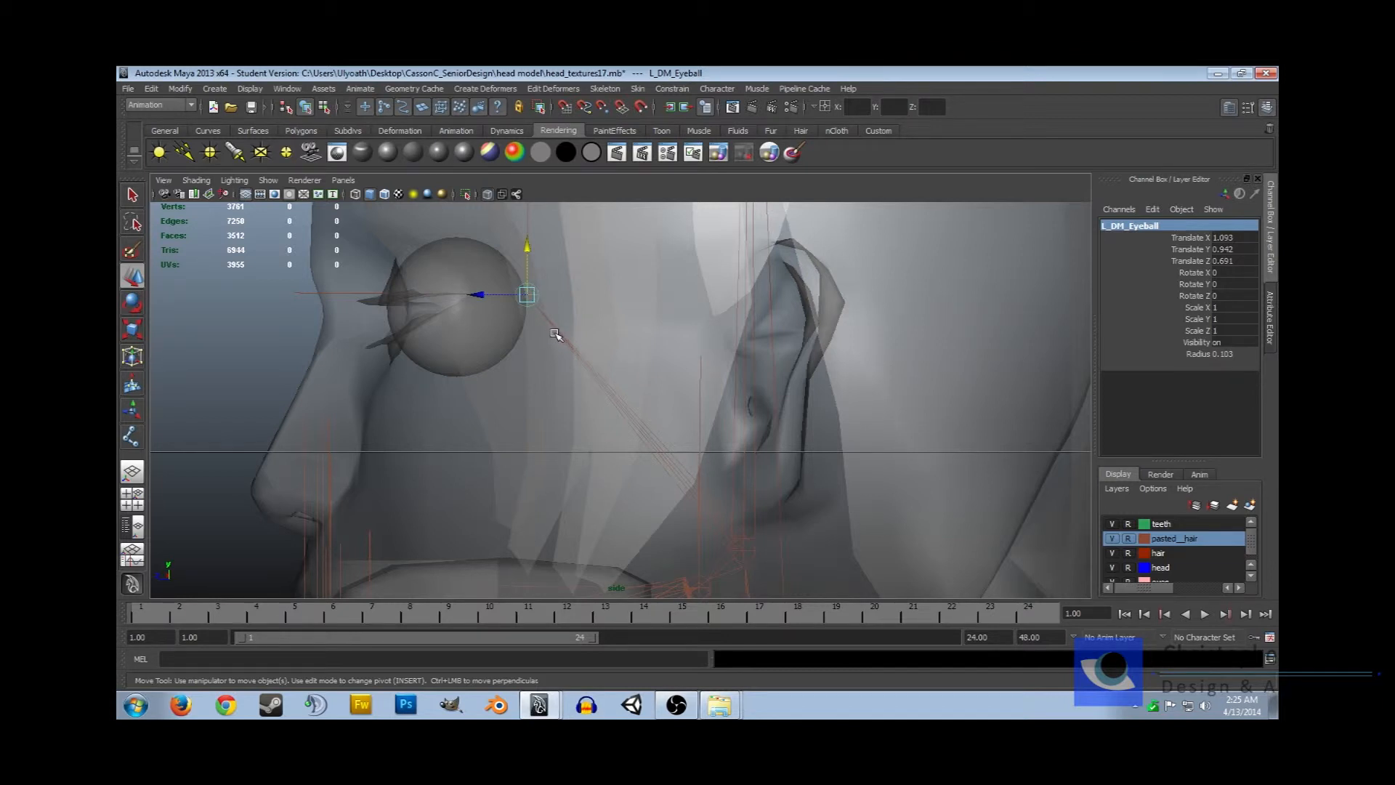
Select the left eyeball, upper eye and neighbouring eye joints in the side view, and examine the eyelid joints in perspective
{"action": "right_click_drag", "start_coordinate": [556, 334], "coordinate": [589, 498], "text": "alt"}
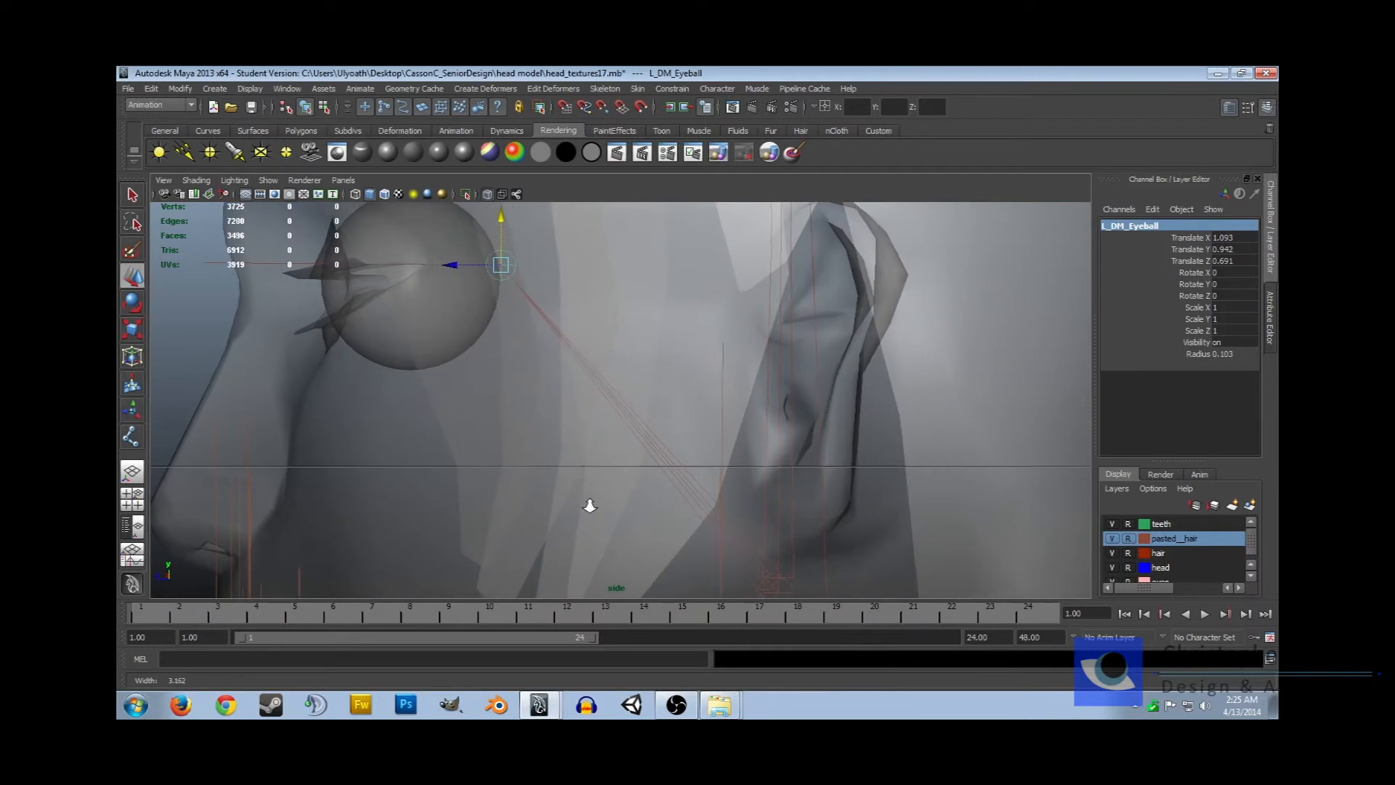
{"action": "middle_click_drag", "start_coordinate": [536, 324], "coordinate": [664, 412], "text": "alt"}
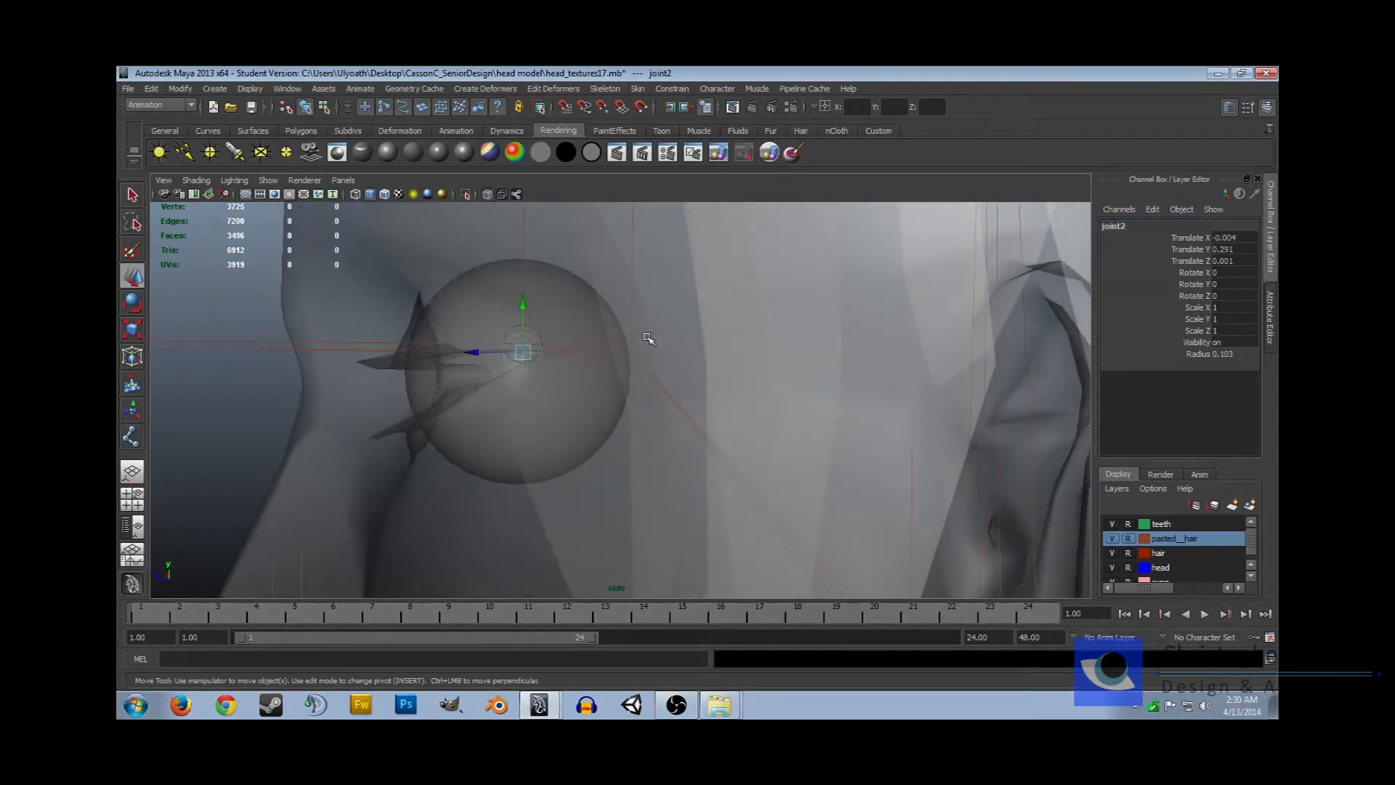
{"action": "left_click", "coordinate": [648, 338]}
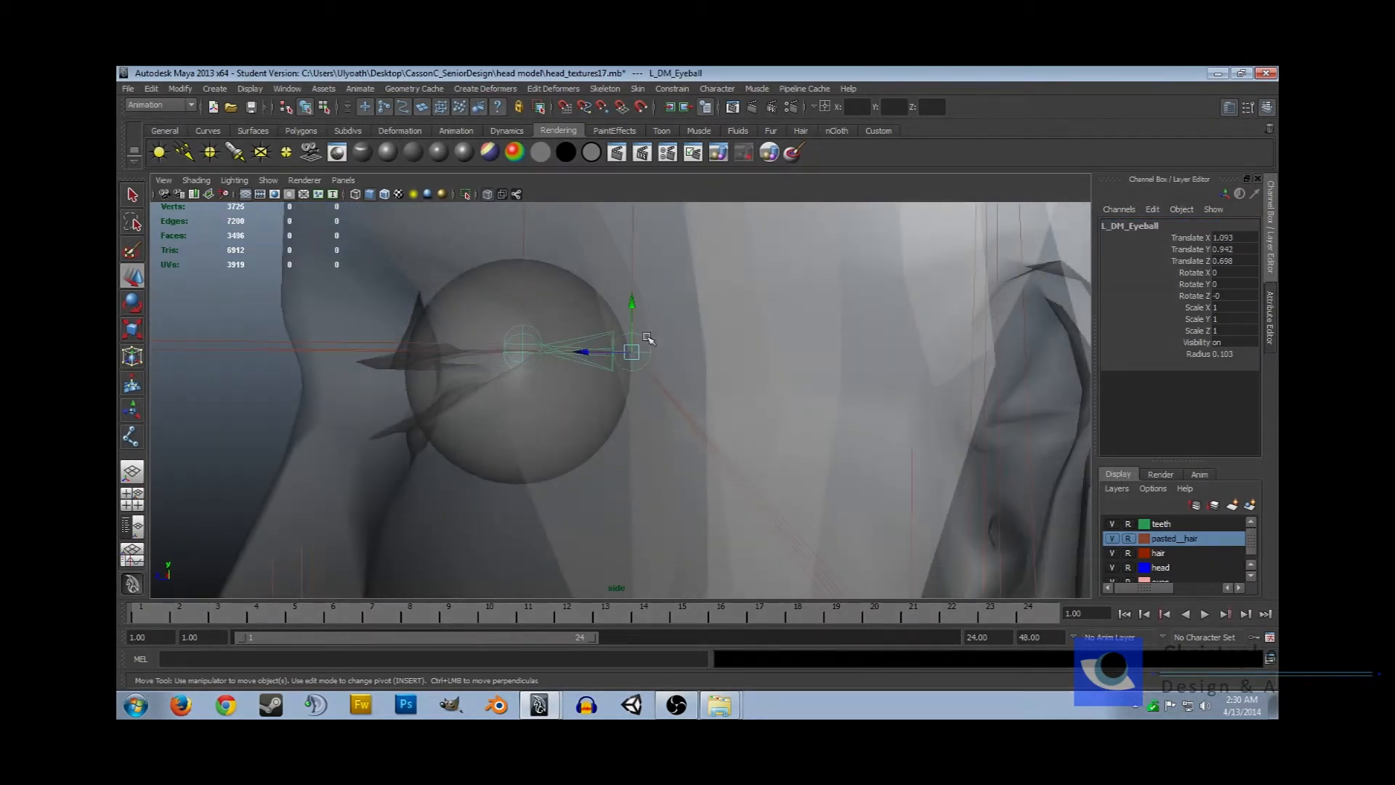
{"action": "left_click", "coordinate": [529, 327]}
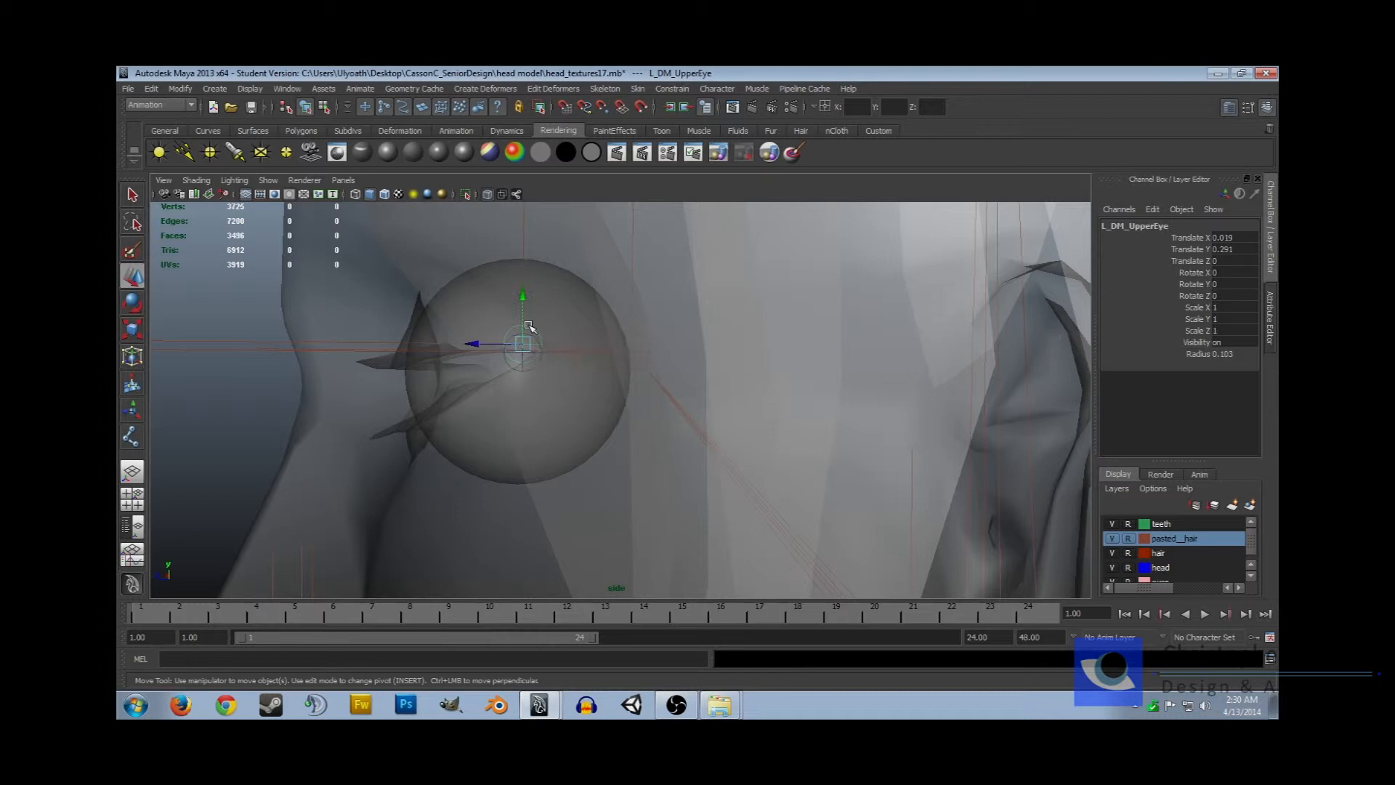
{"action": "left_click", "coordinate": [534, 367]}
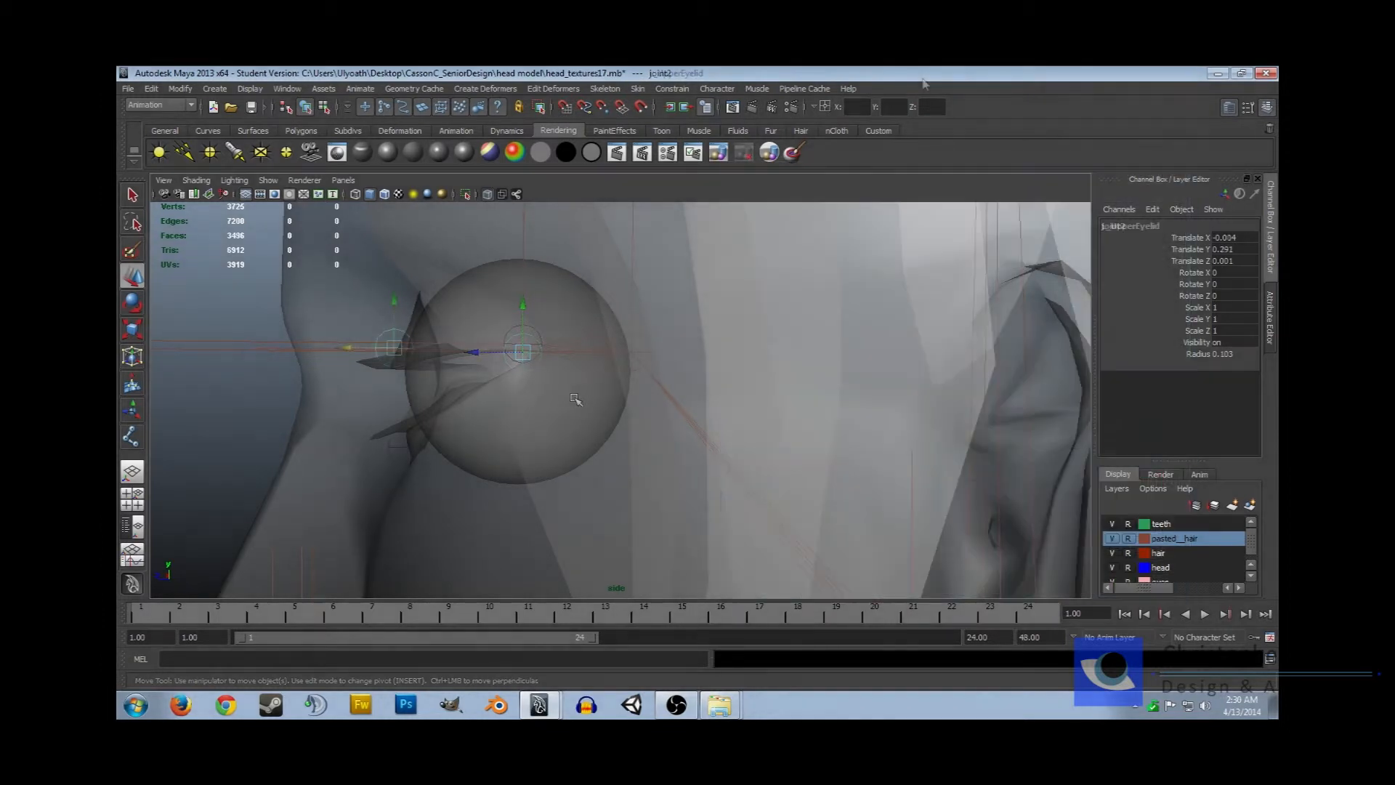
{"action": "left_click", "coordinate": [479, 327]}
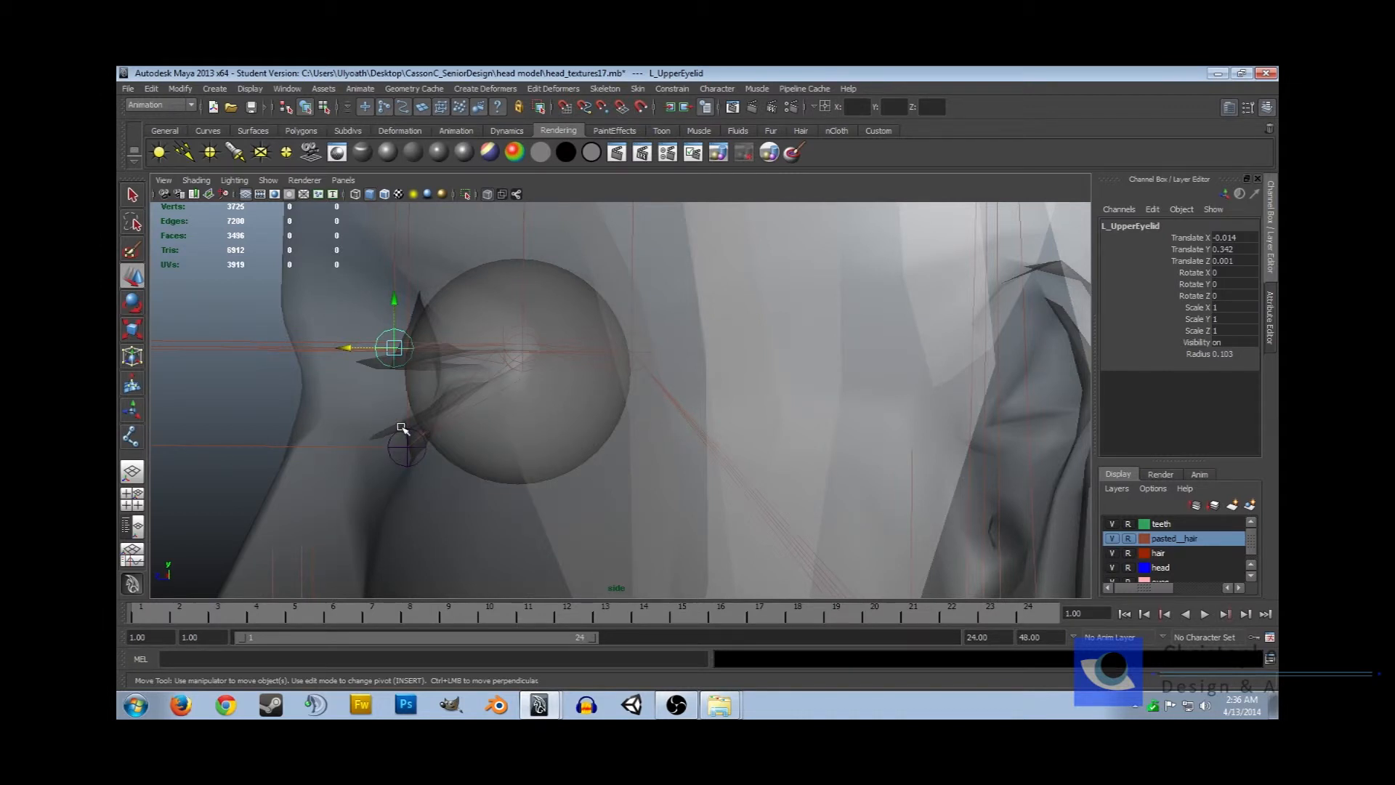
{"action": "key", "text": "space"}
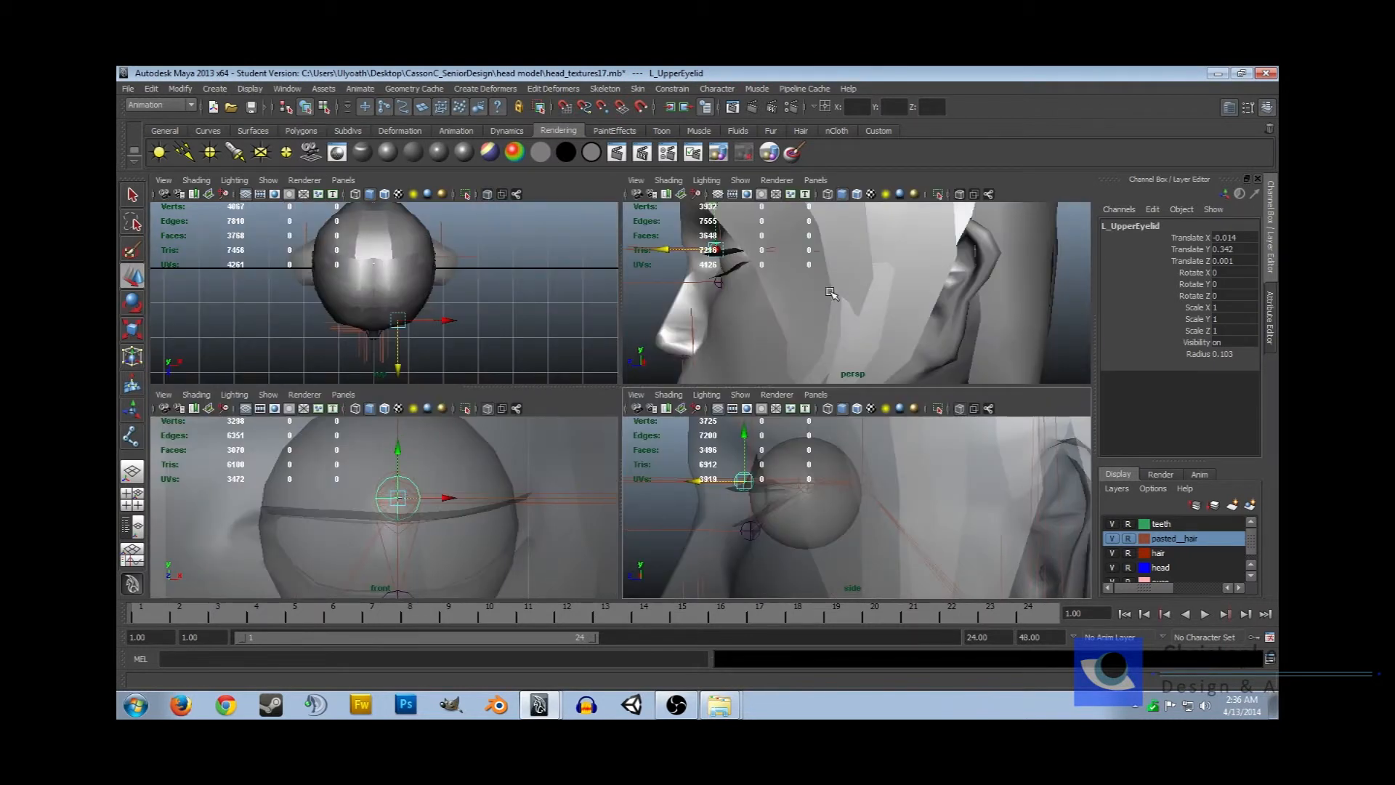
{"action": "key", "text": "space"}
{"action": "left_click_drag", "start_coordinate": [489, 389], "coordinate": [539, 396], "text": "alt"}
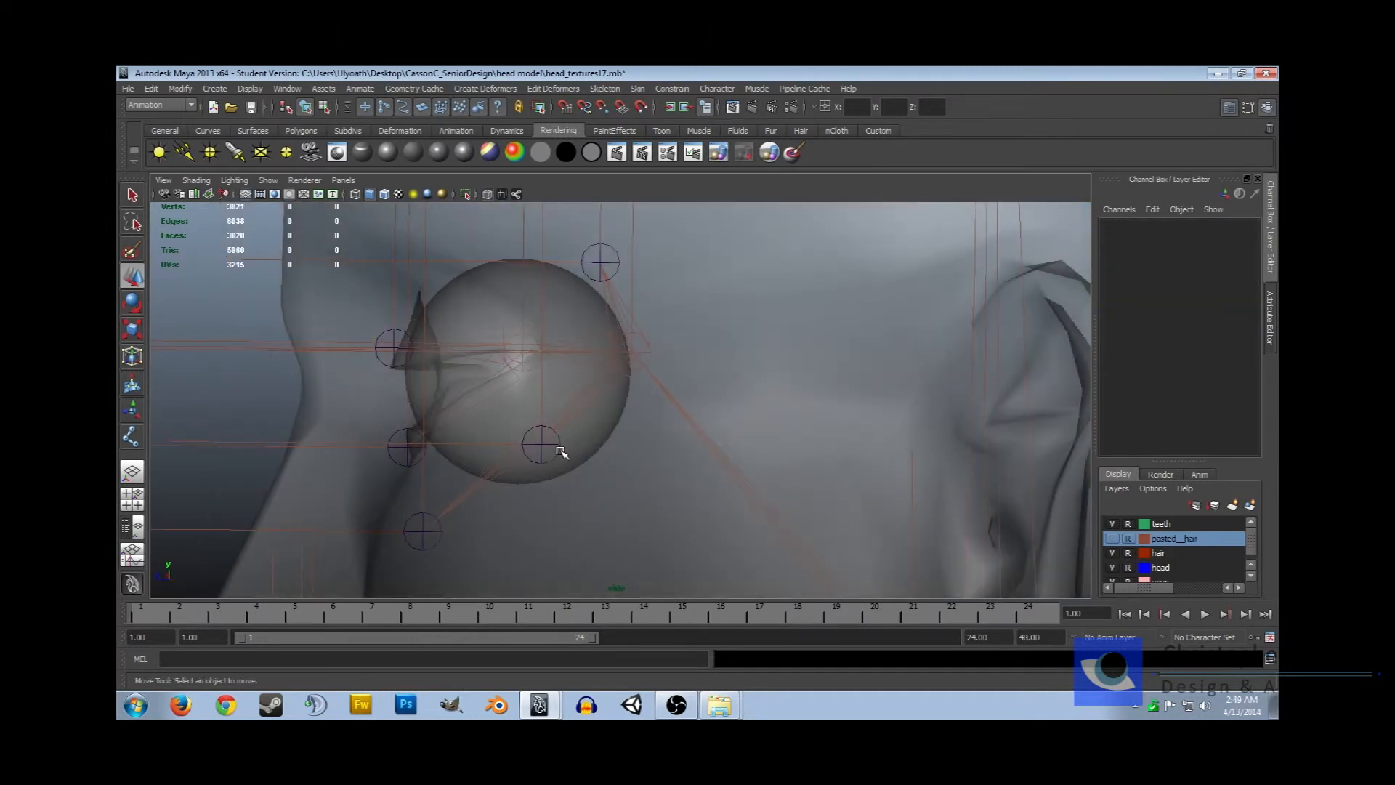
Select the L_DM_UpperCheekB and L_DM_LowerCheekB joints and the outer brow joint, and examine their placement around the left eye in perspective
{"action": "left_click", "coordinate": [560, 450]}
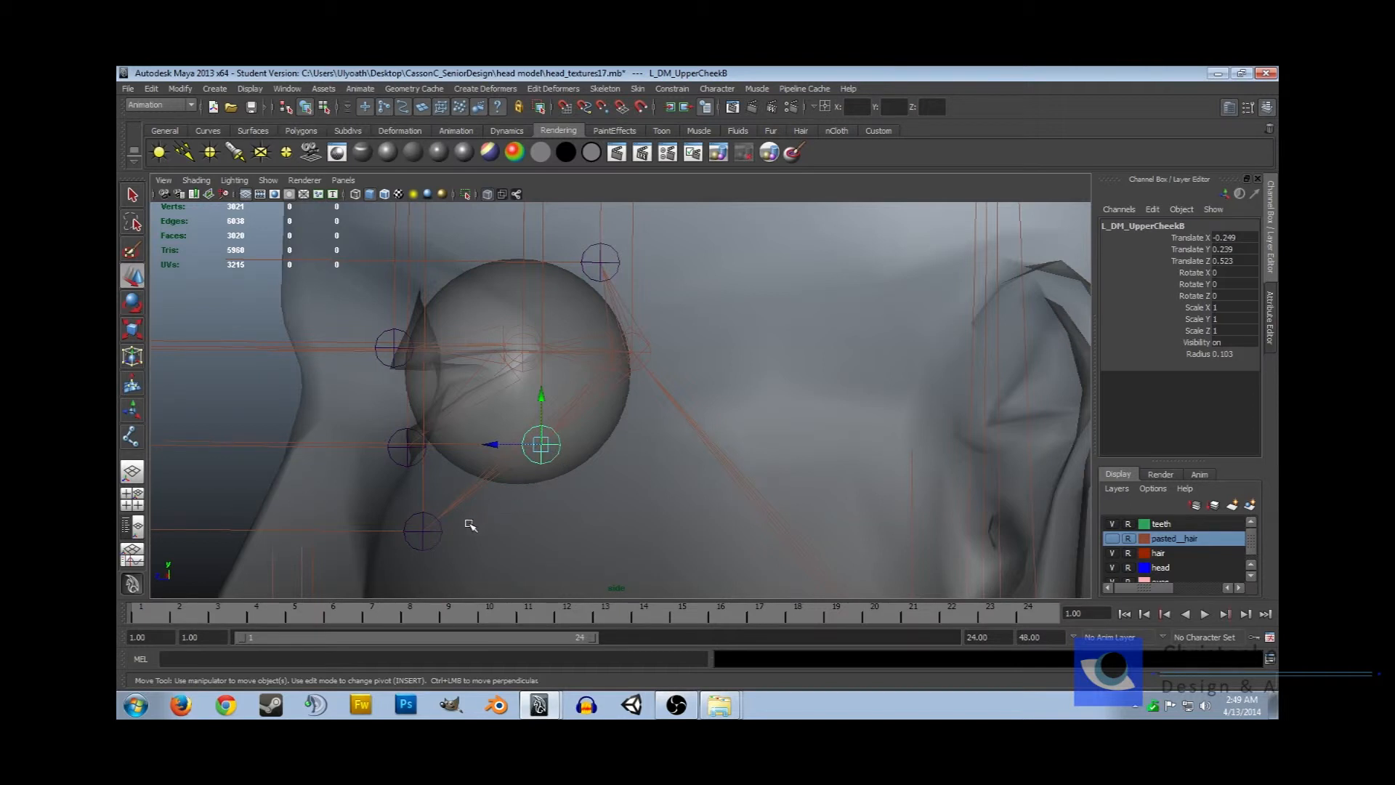
{"action": "left_click", "coordinate": [437, 541]}
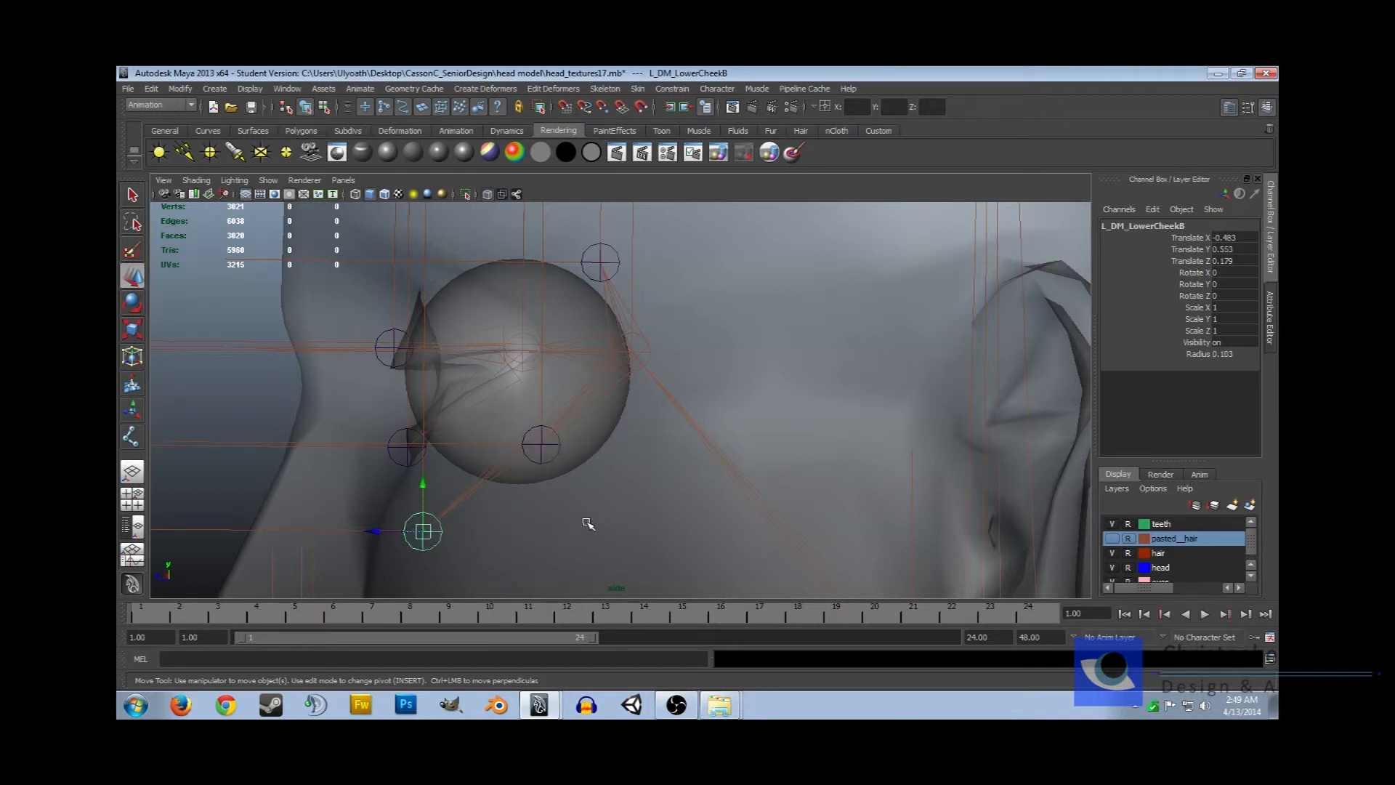
{"action": "key", "text": "space"}
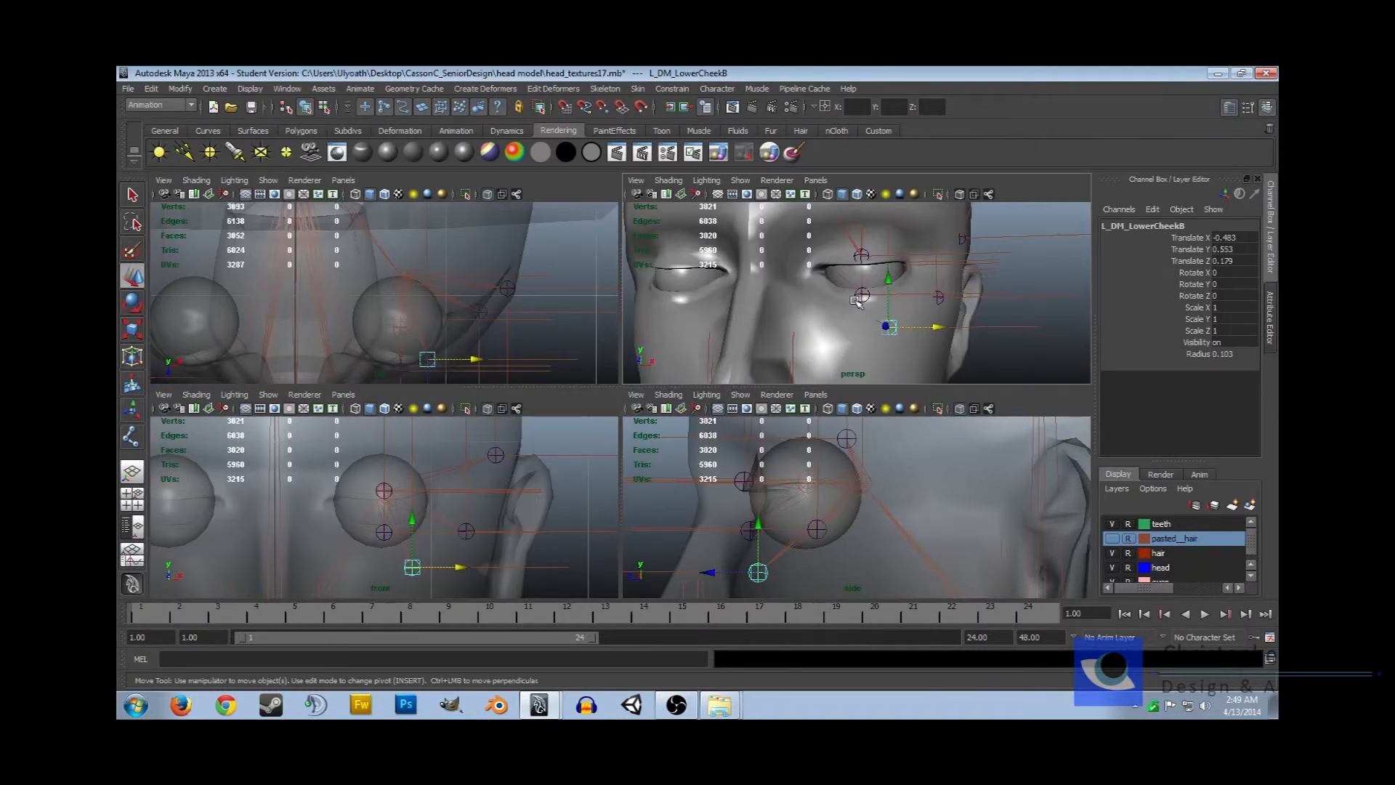
{"action": "key", "text": "space"}
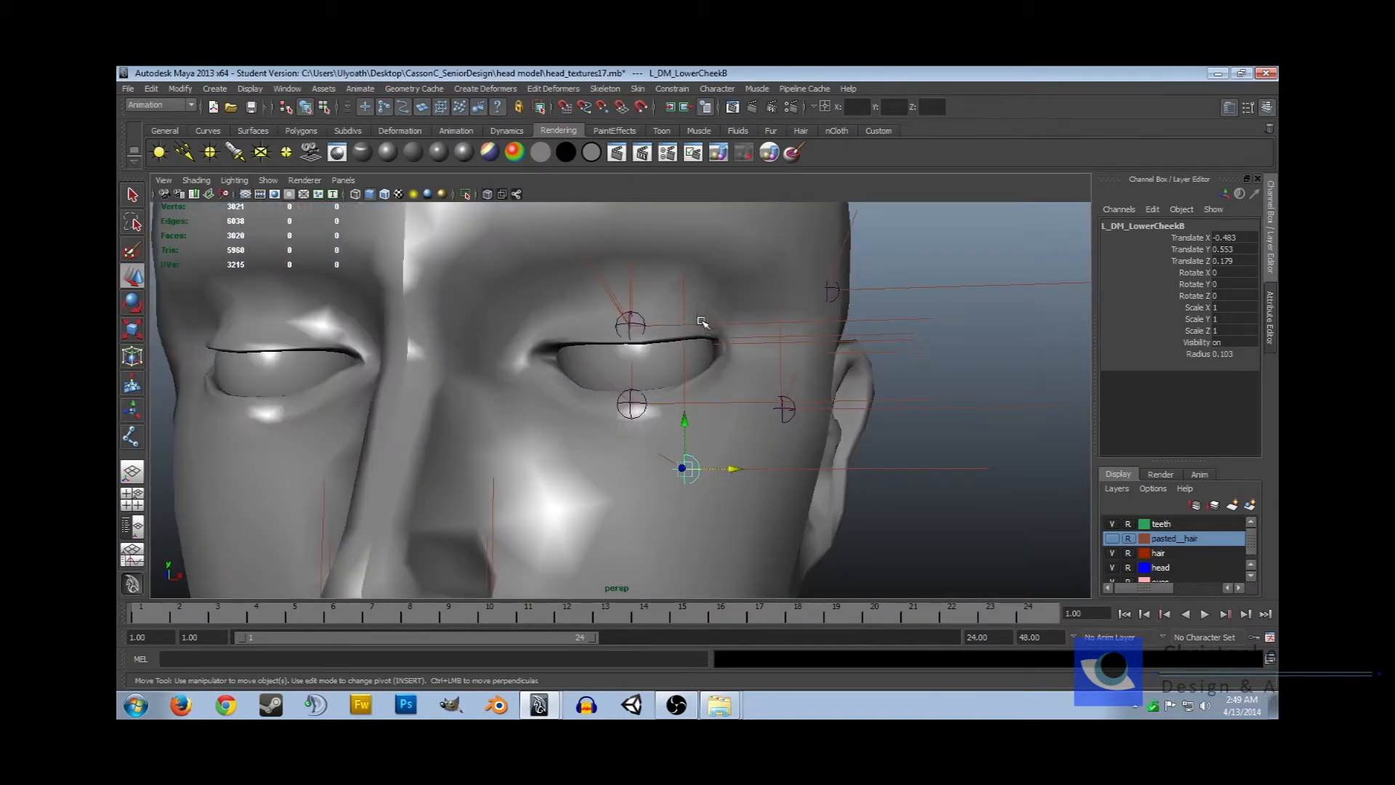
{"action": "left_click_drag", "start_coordinate": [696, 359], "coordinate": [671, 360], "text": "alt"}
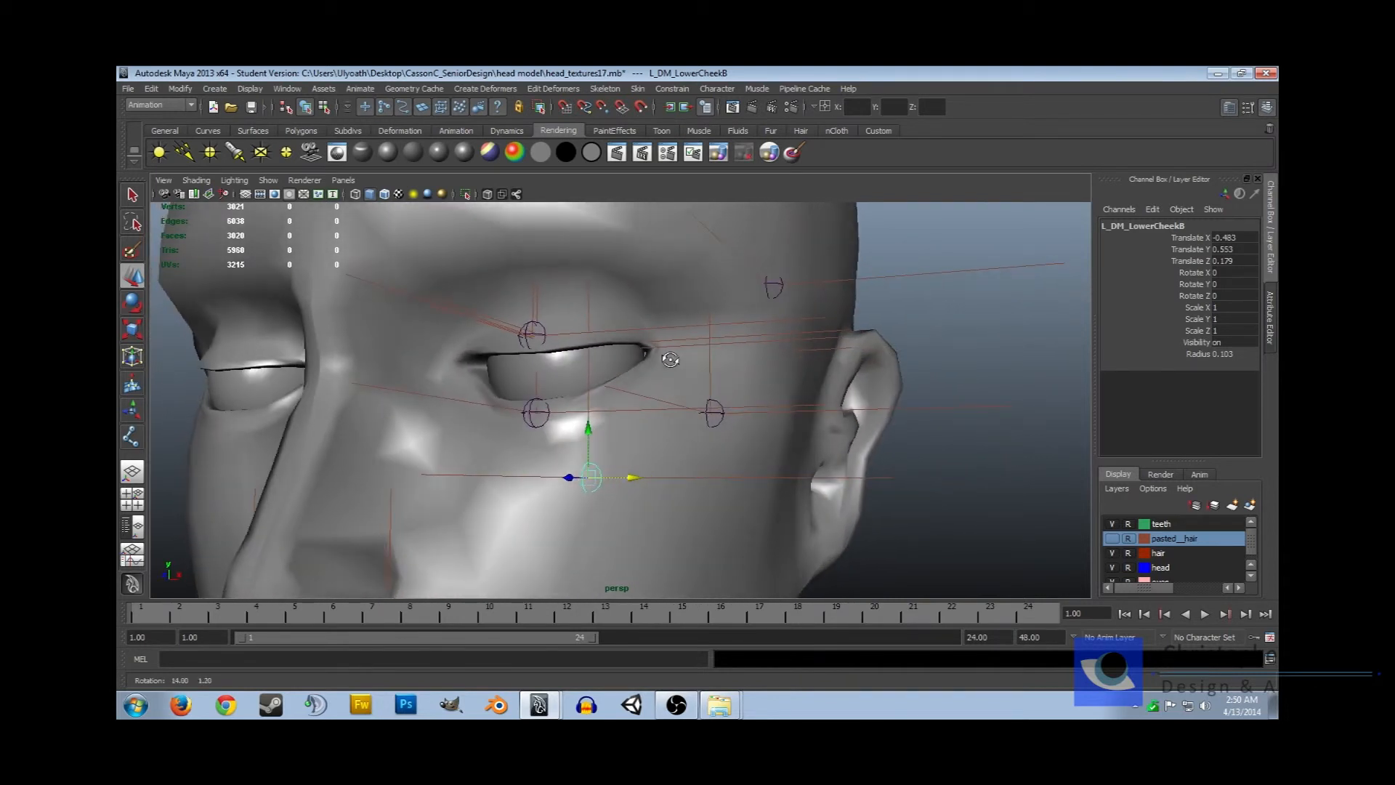
{"action": "left_click", "coordinate": [776, 289]}
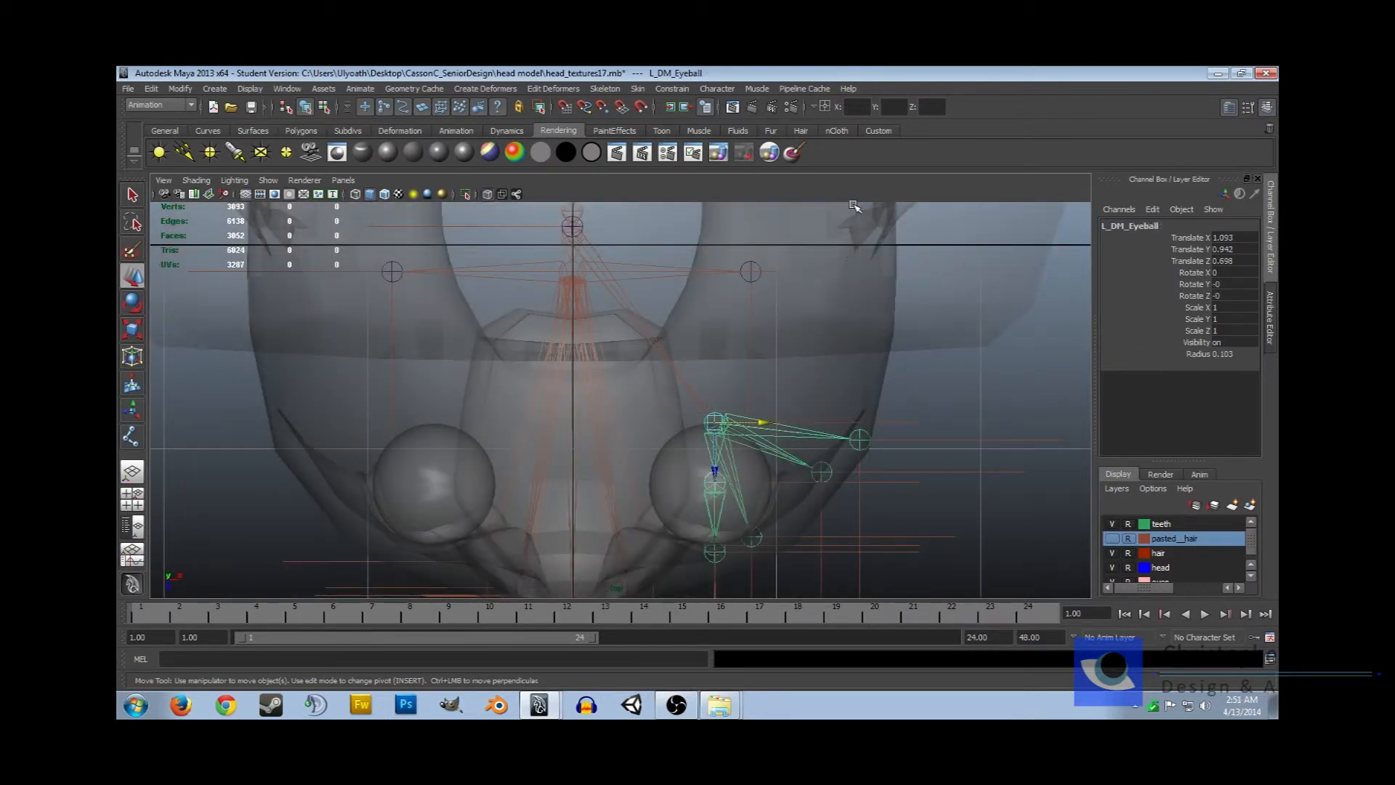
Mirror the L_DM_Eyeball joint chain across YZ with the Orientation function, replacing L_ with R_ in the duplicated names
{"action": "left_click", "coordinate": [606, 89]}
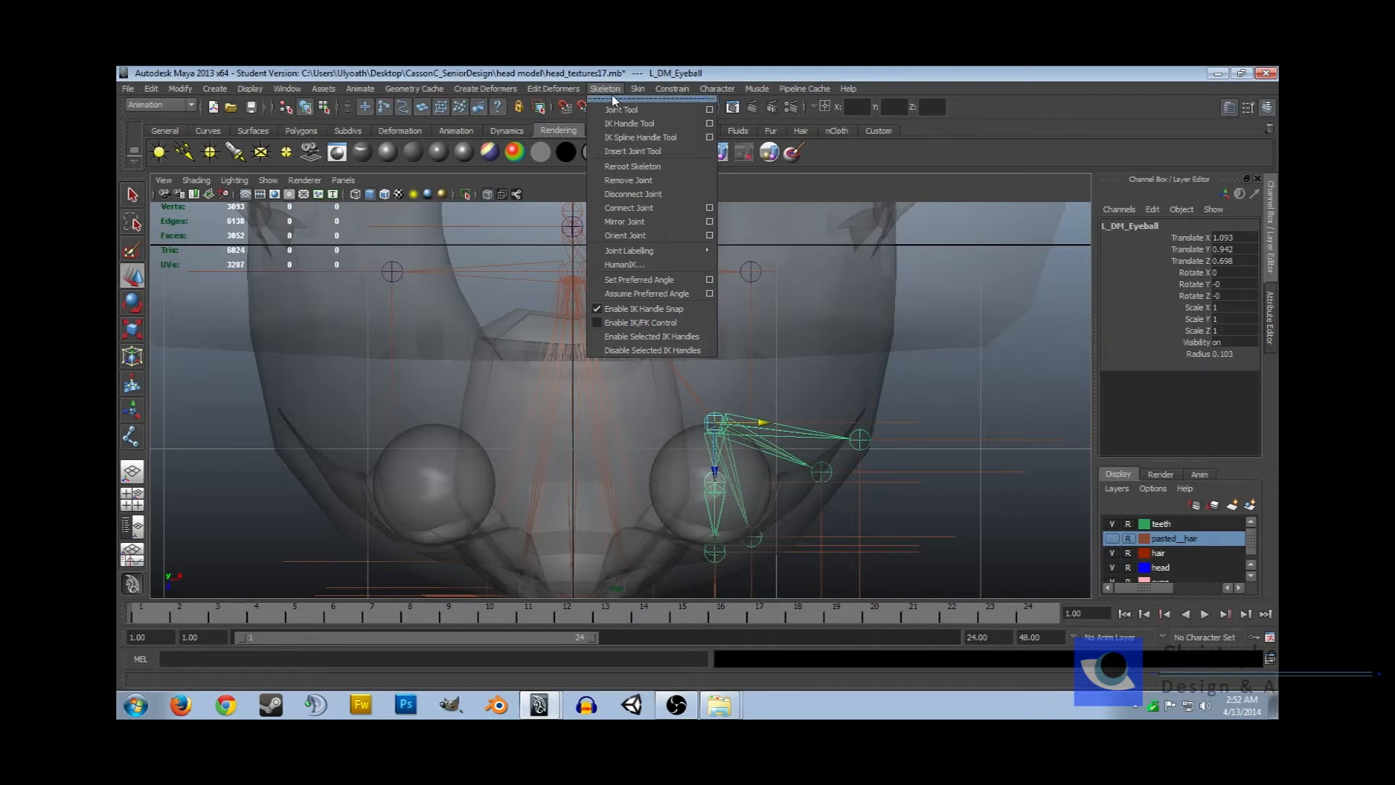
{"action": "left_click", "coordinate": [710, 223]}
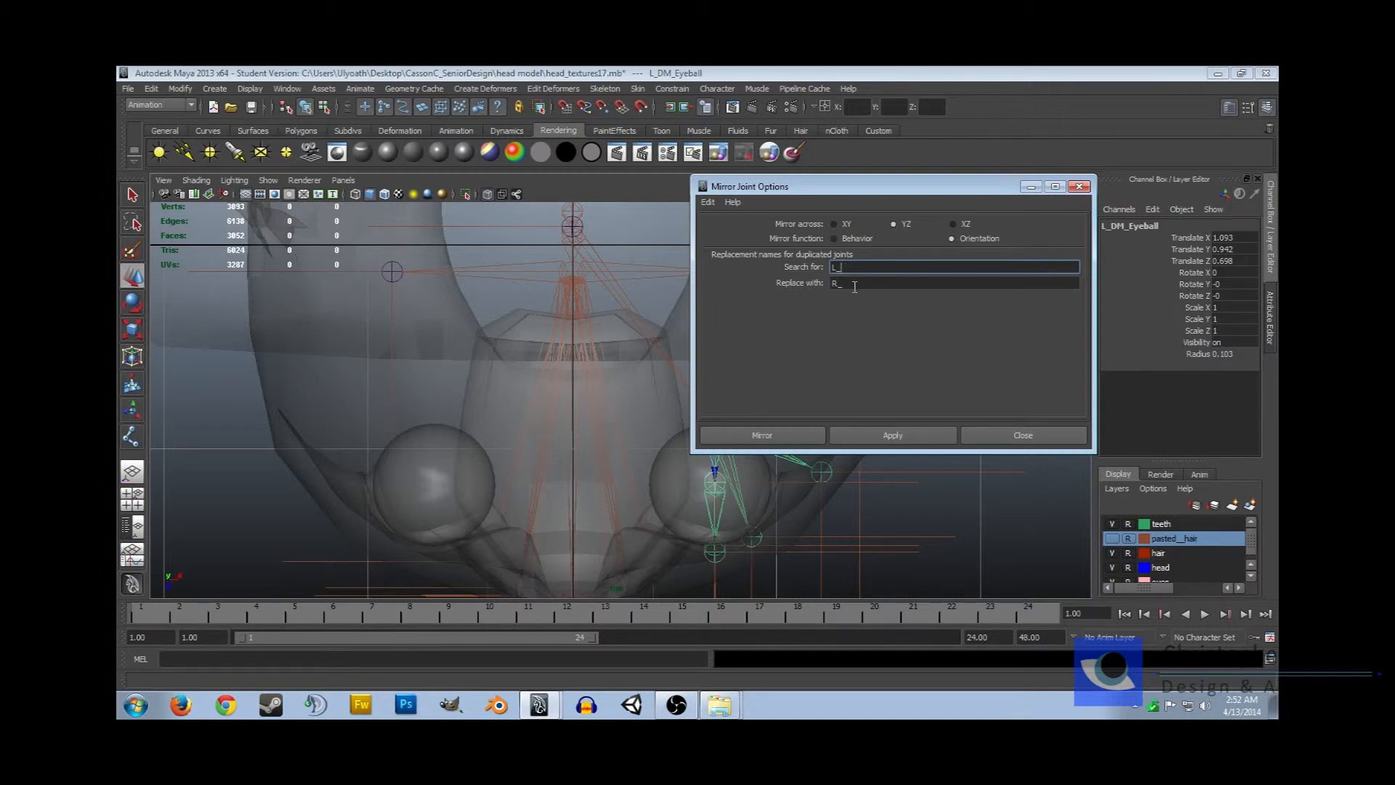
{"action": "left_click", "coordinate": [763, 434]}
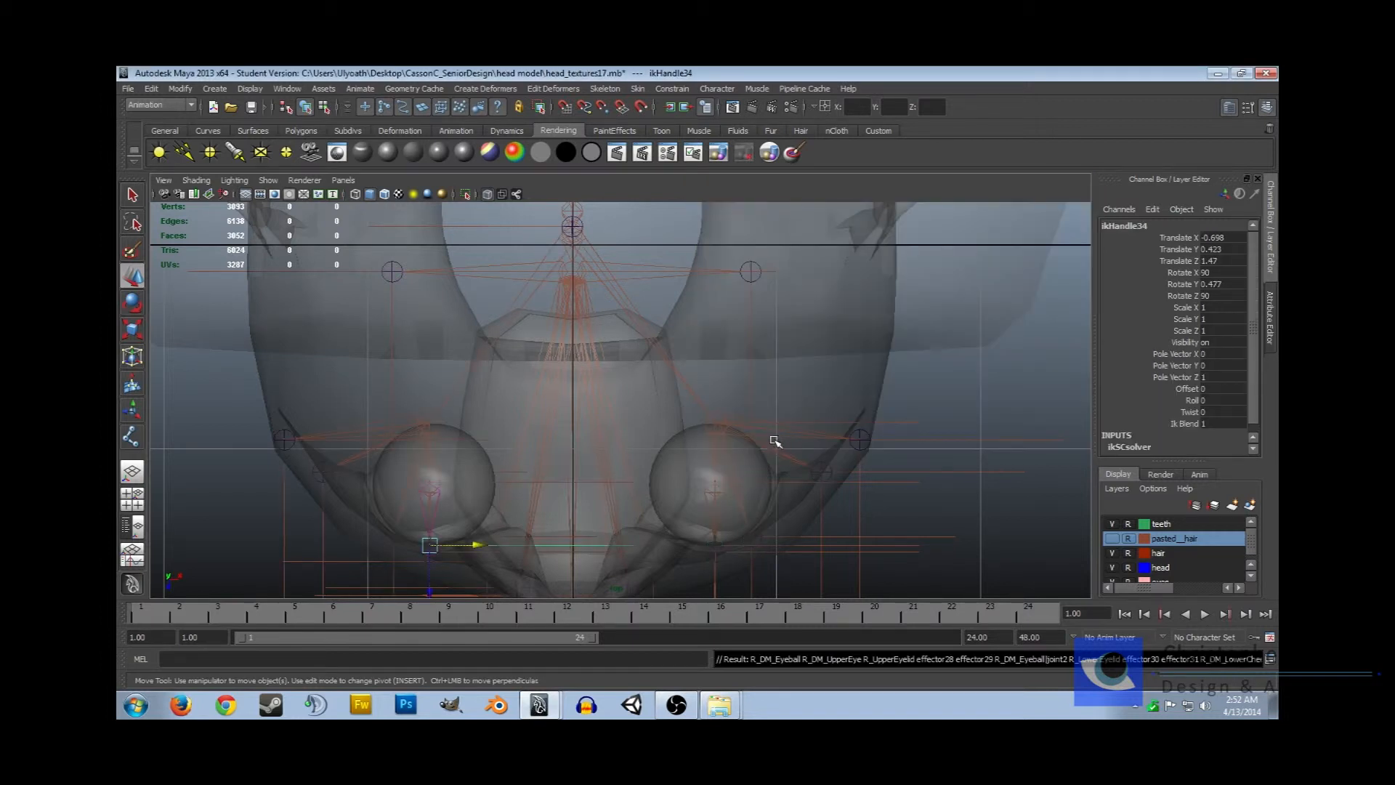
Select the mirrored right eyeball, HeadSide, UpperCheekB and eyelid joints one by one, and examine their names and placement
{"action": "left_click", "coordinate": [425, 413]}
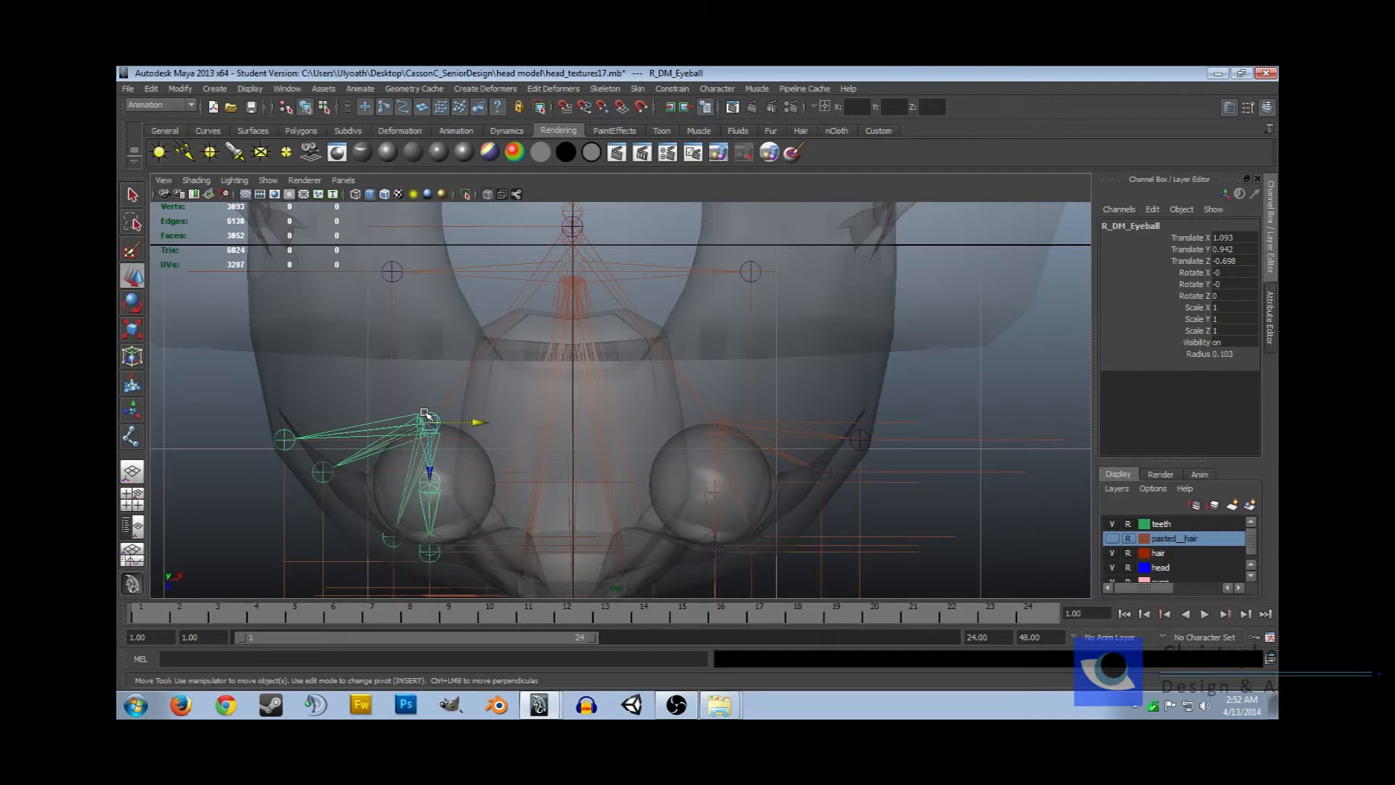
{"action": "left_click", "coordinate": [285, 440]}
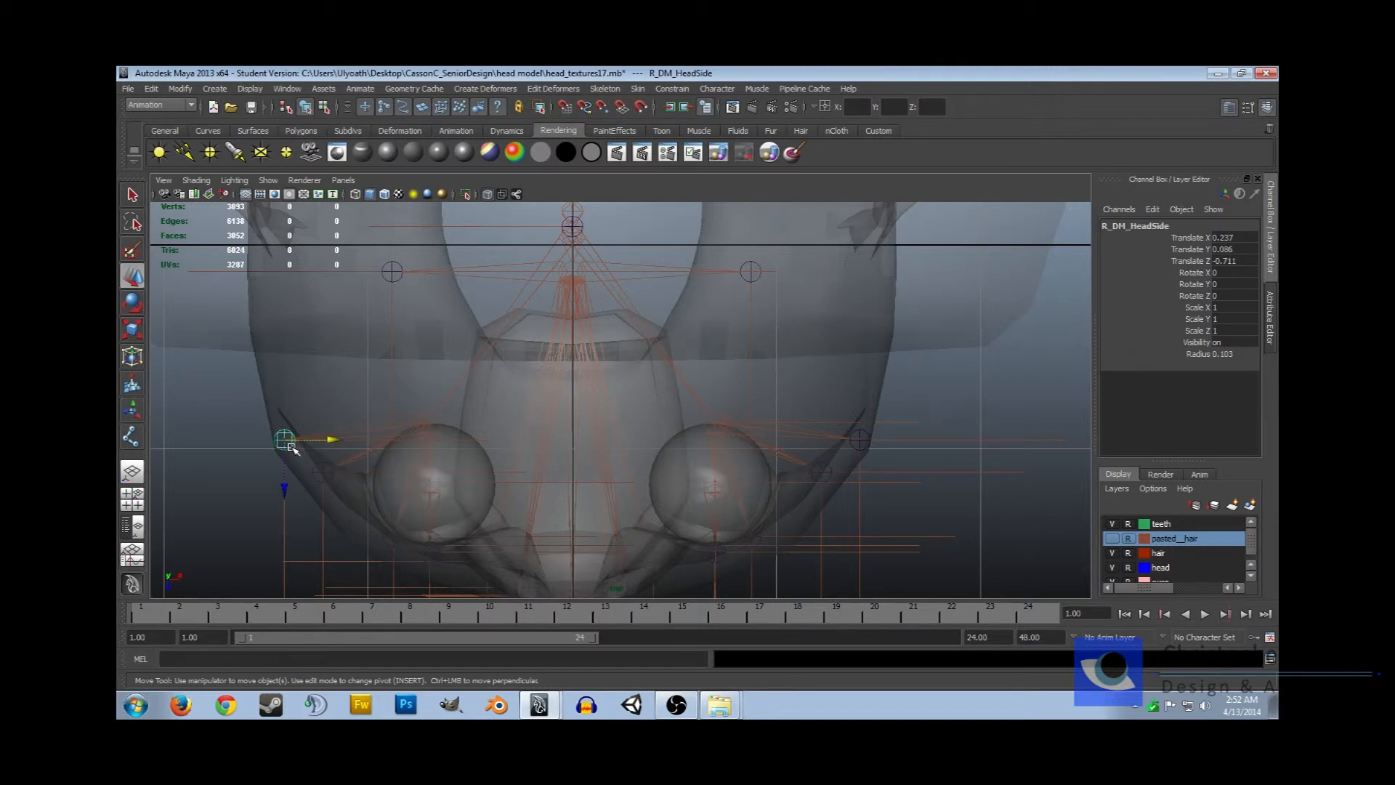
{"action": "left_click", "coordinate": [327, 476]}
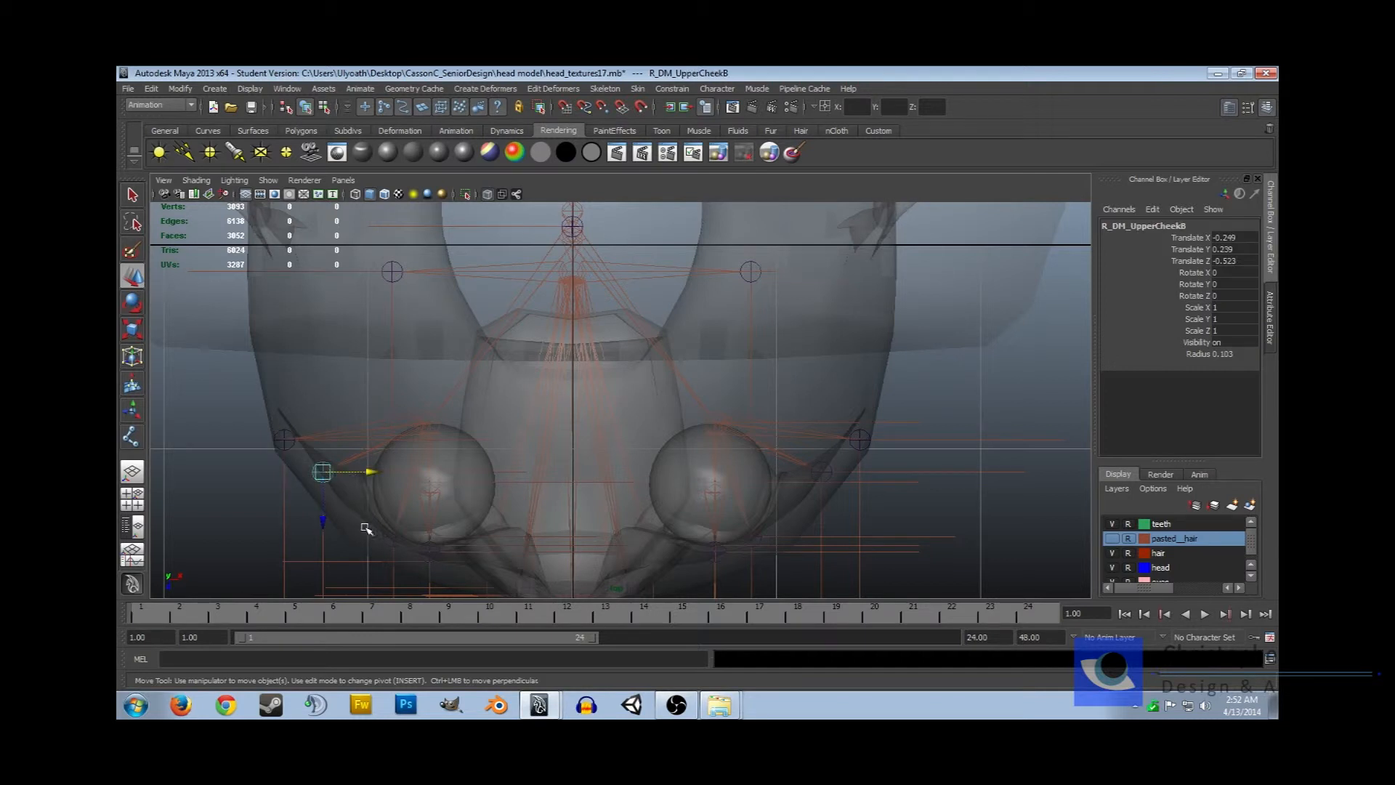
{"action": "left_click", "coordinate": [391, 538]}
{"action": "left_click", "coordinate": [423, 552]}
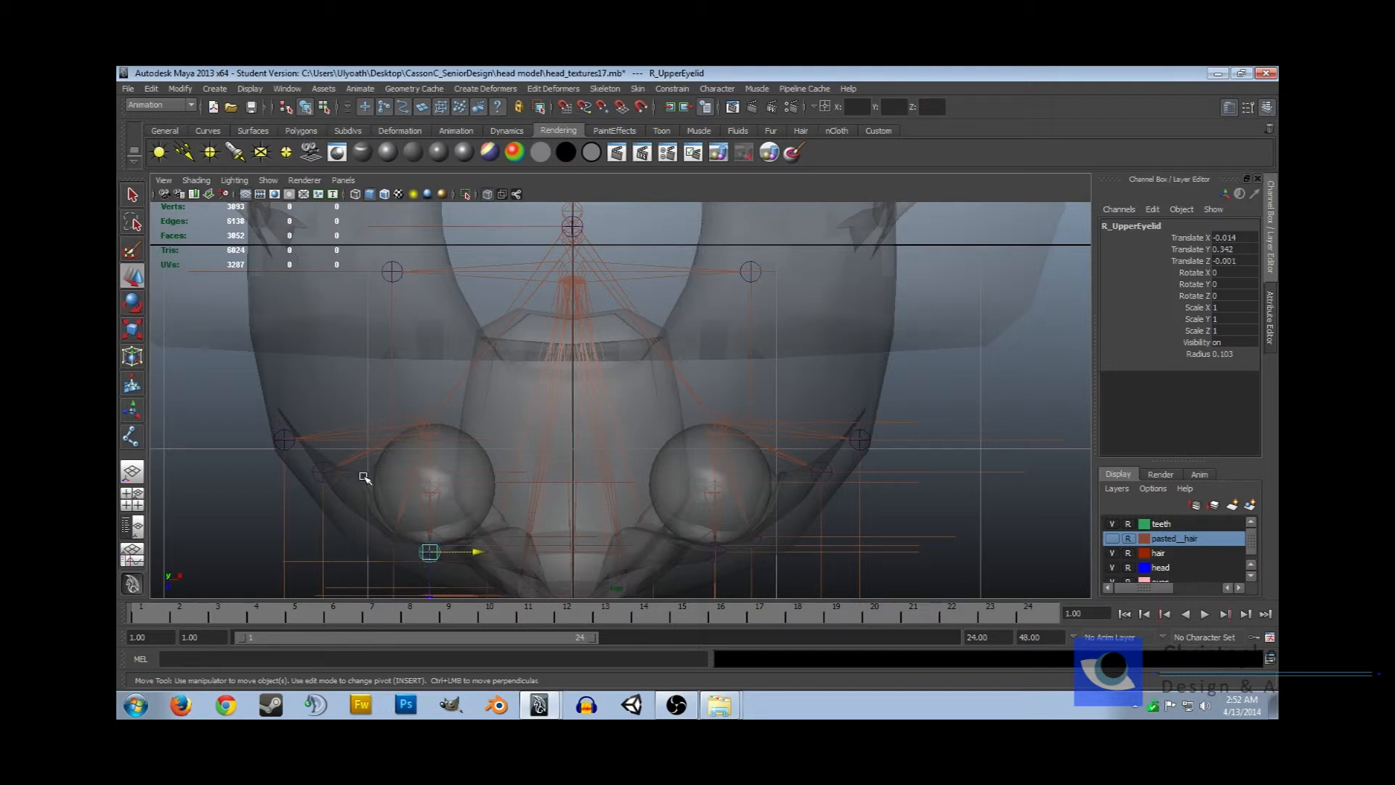
{"action": "left_click", "coordinate": [427, 414]}
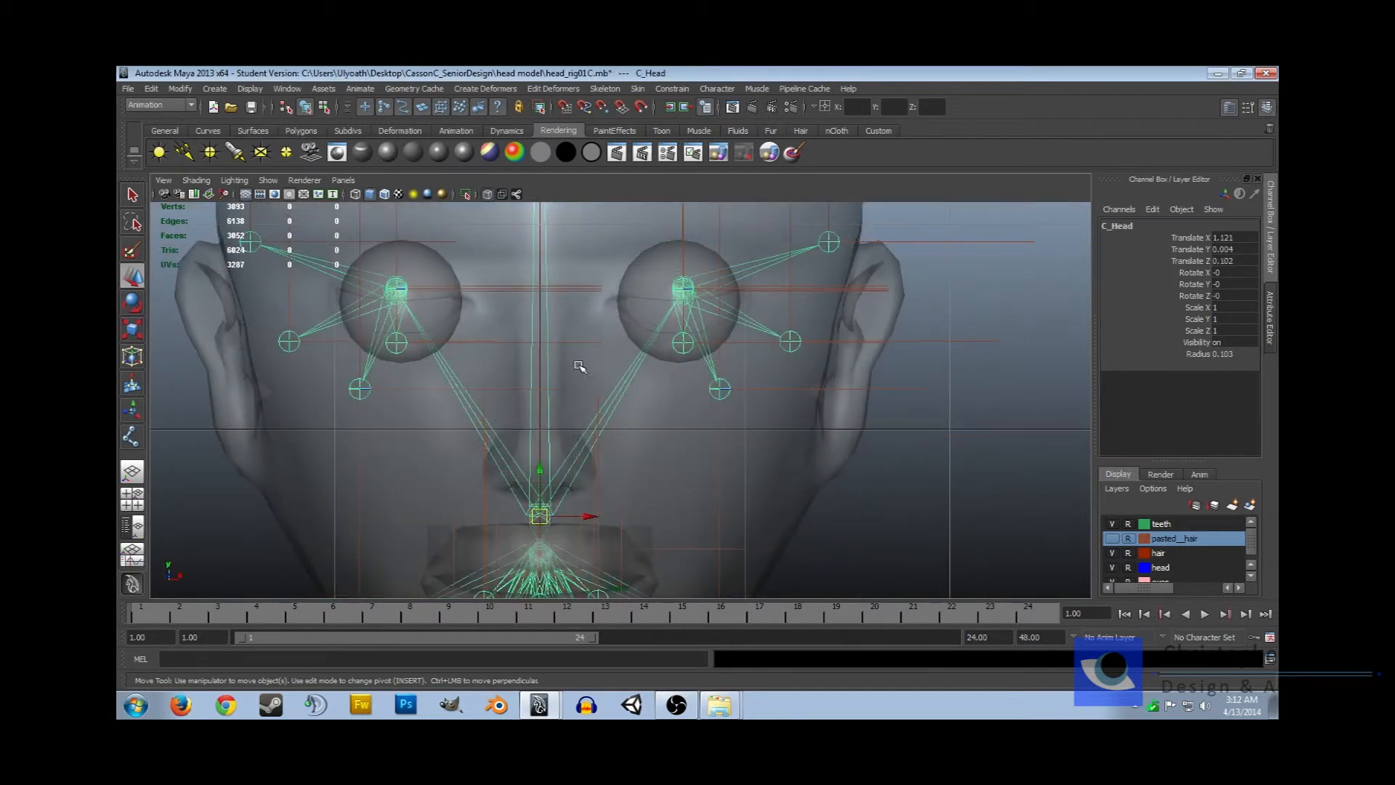
Add a joint branching from C_Head on the face's centre line between the eyebrows, using the Joint Tool in the front view
{"action": "left_click", "coordinate": [605, 89]}
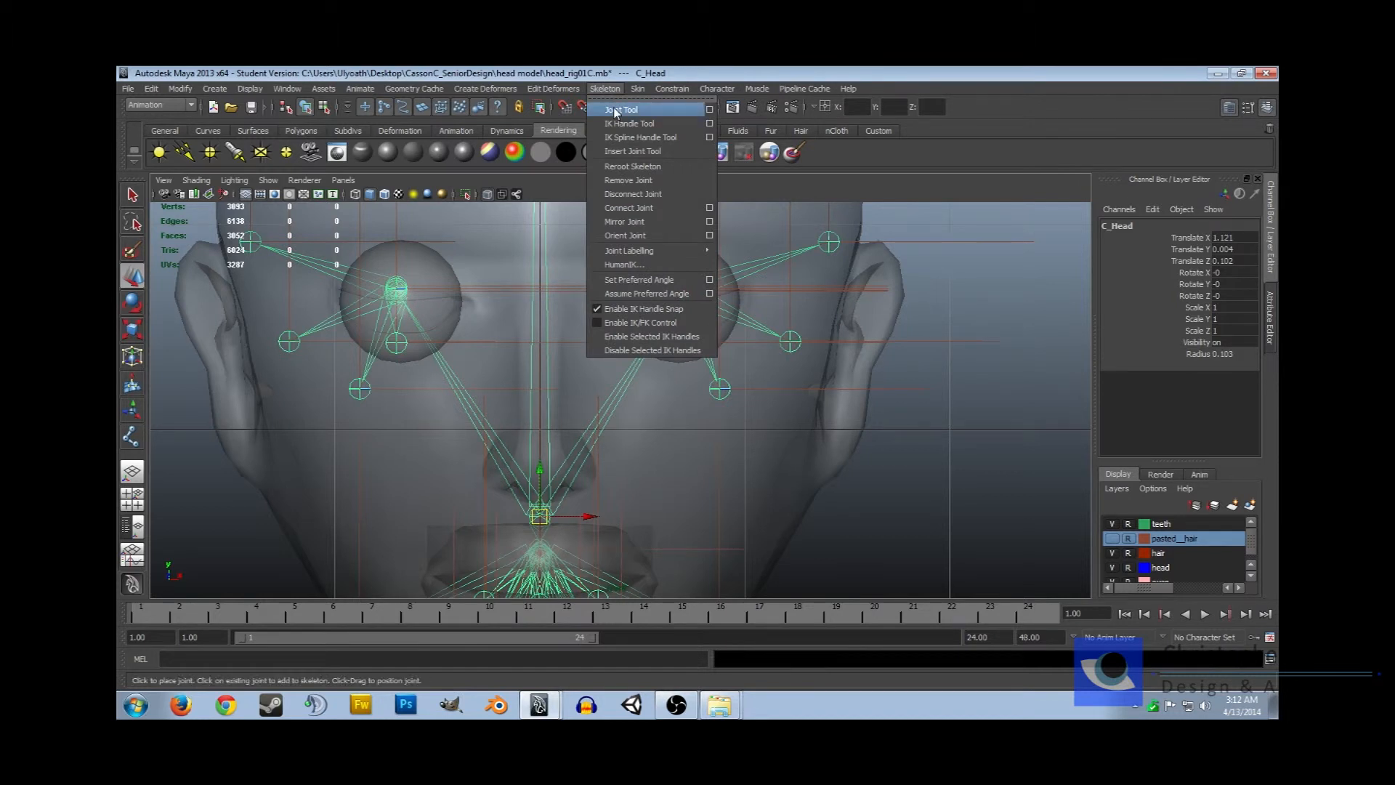
{"action": "left_click", "coordinate": [614, 111]}
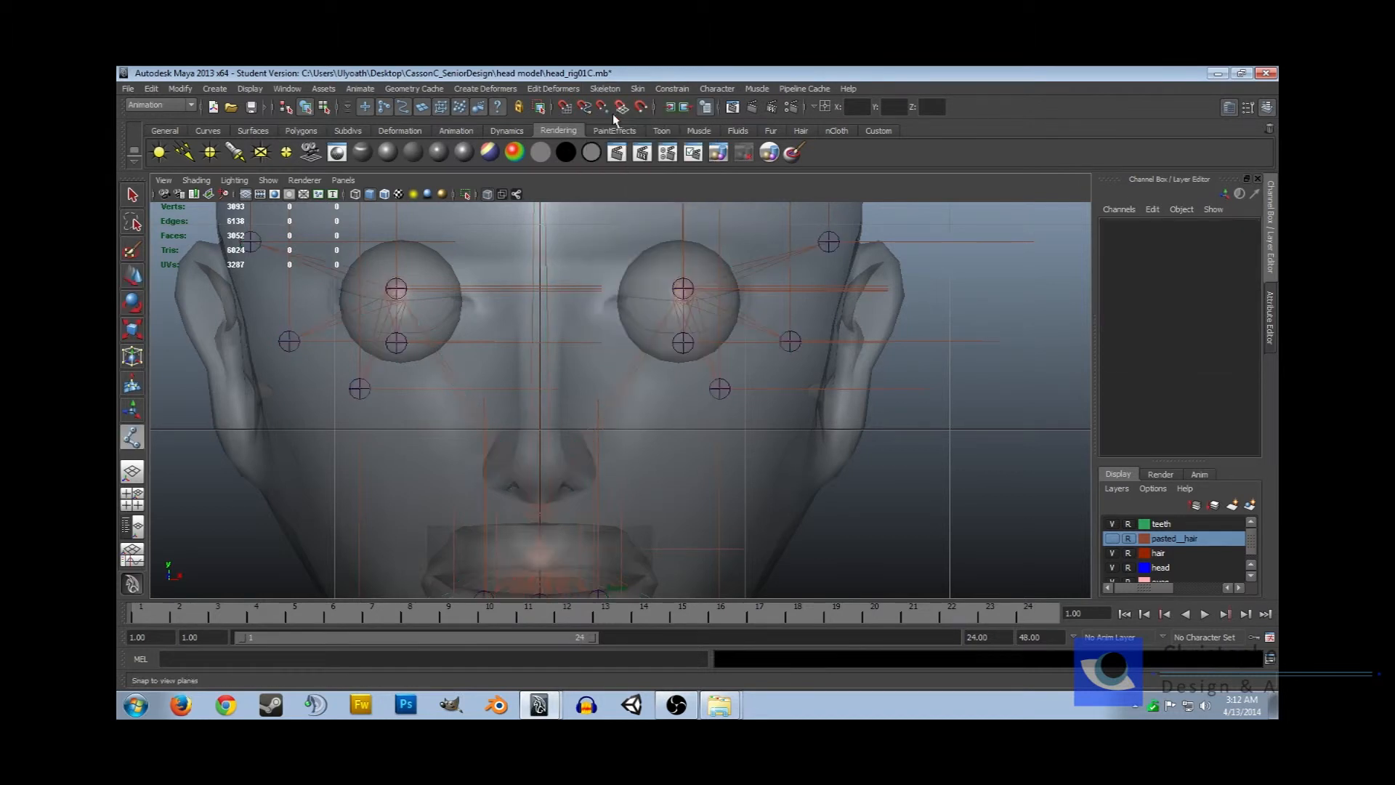
{"action": "left_click", "coordinate": [549, 518]}
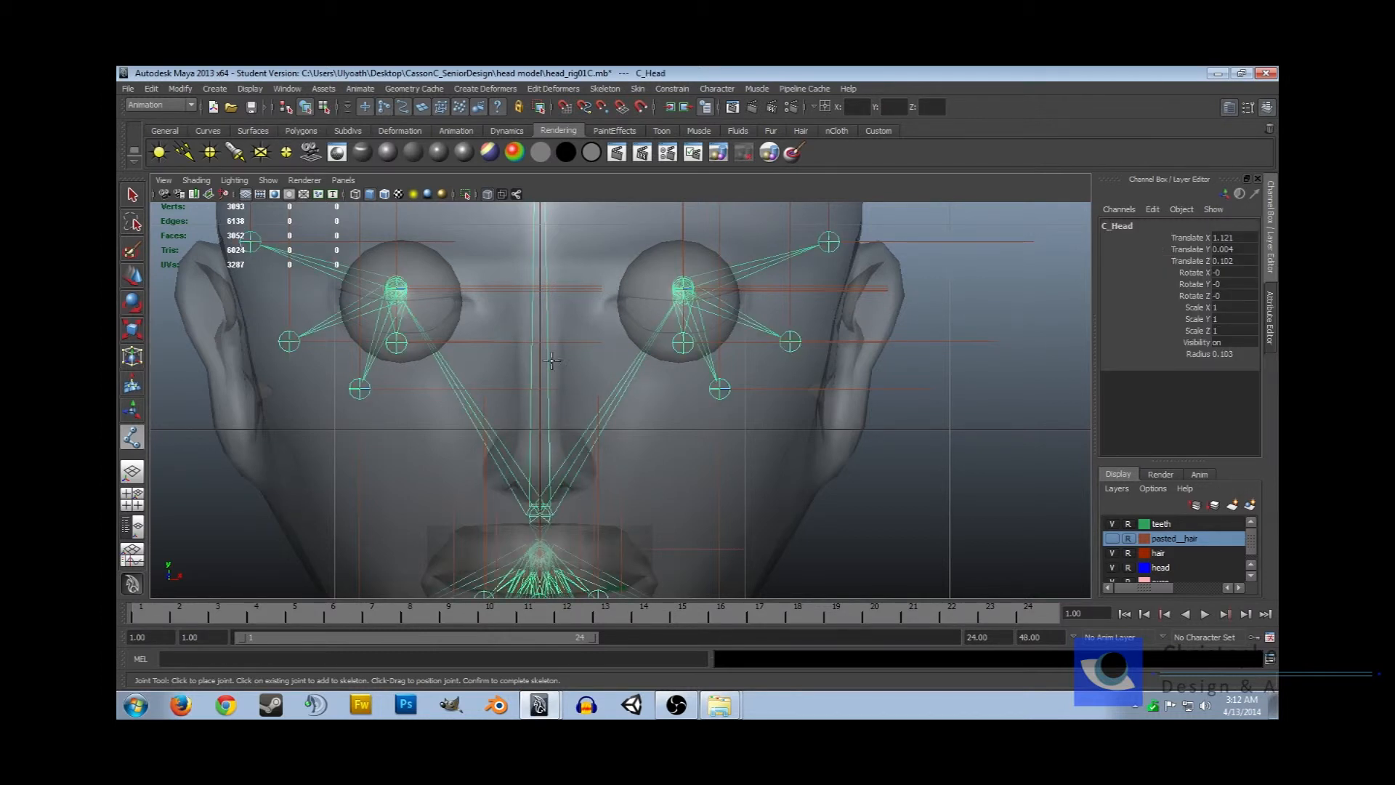
{"action": "left_click", "coordinate": [540, 250]}
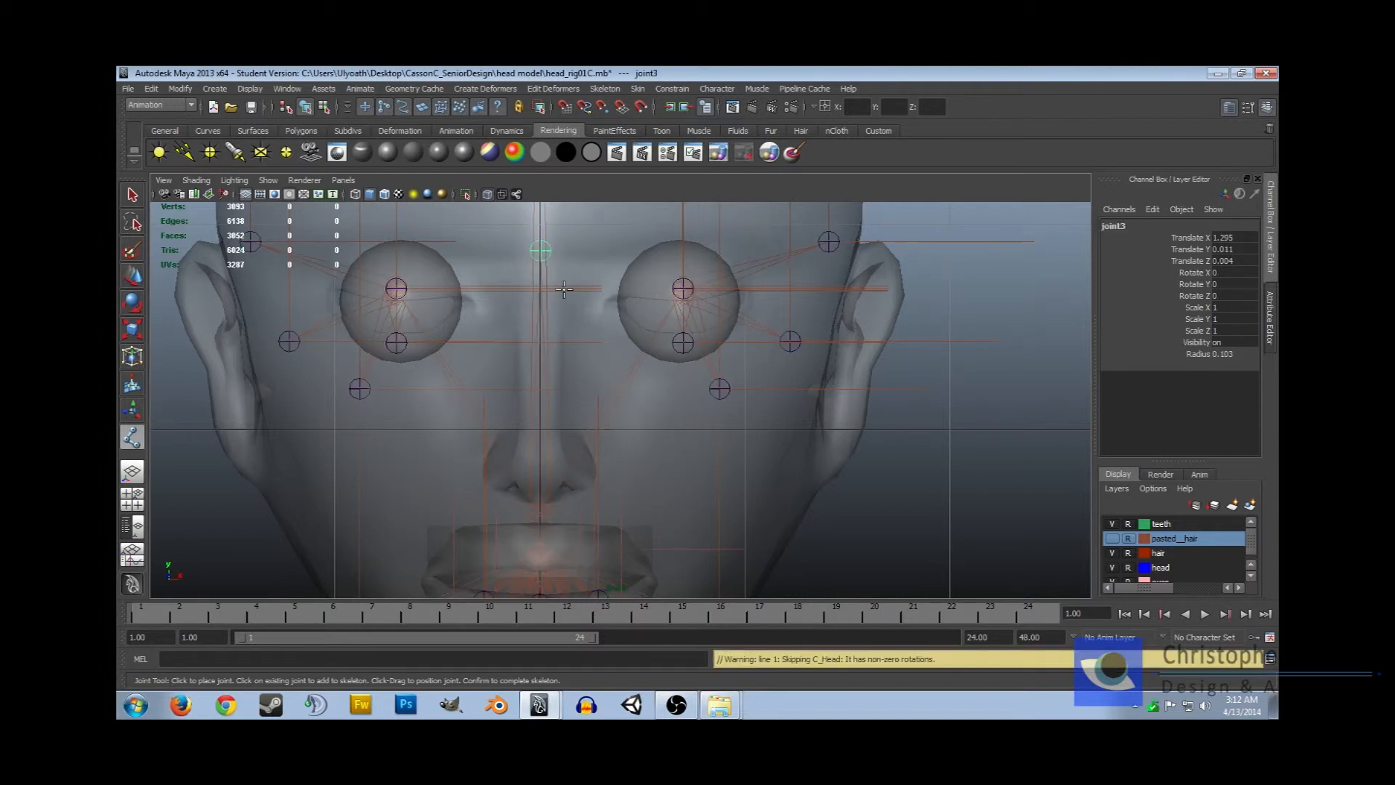
{"action": "key", "text": "Return"}
Add two more centre-line joints branching separately from C_Head, one at the nose bridge and one at the nose tip
{"action": "key", "text": "y"}
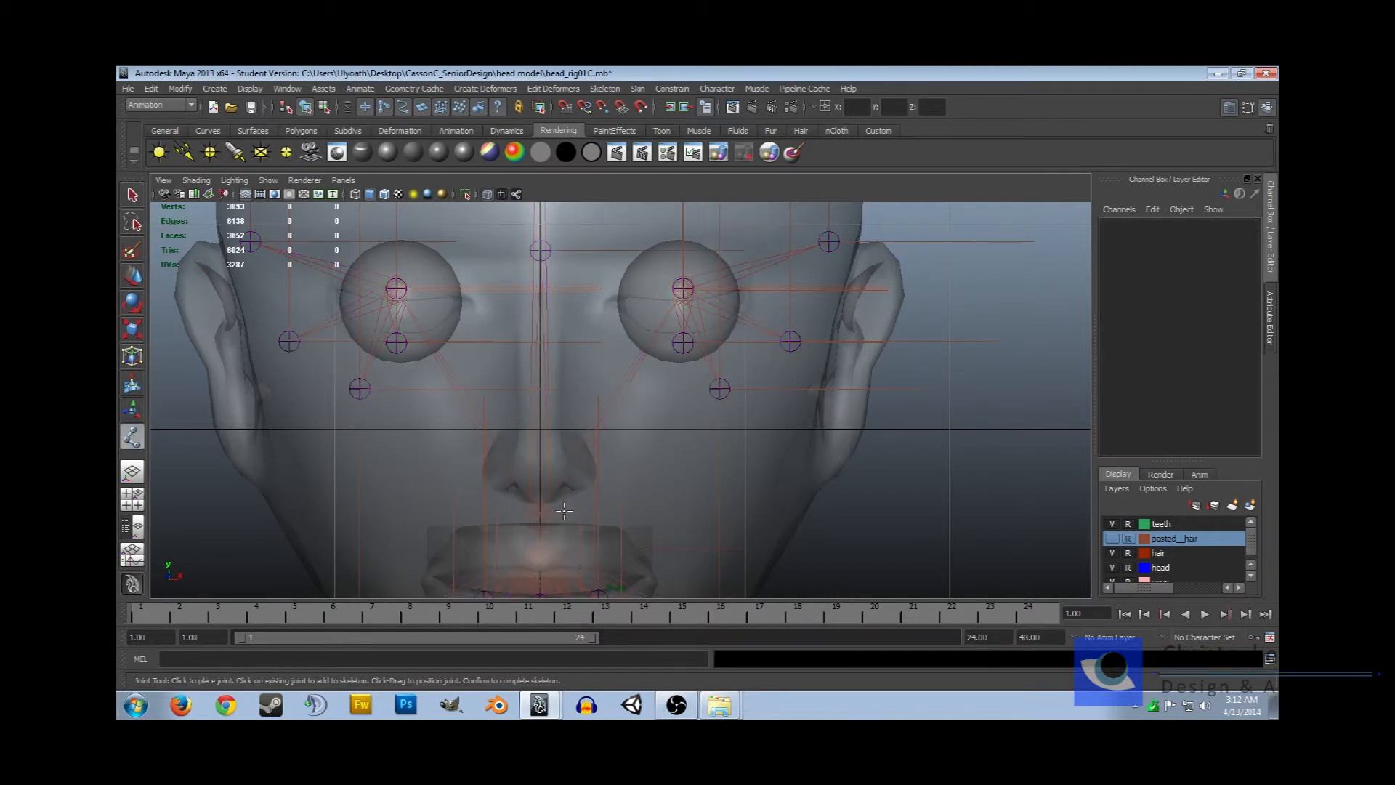
{"action": "left_click", "coordinate": [548, 518]}
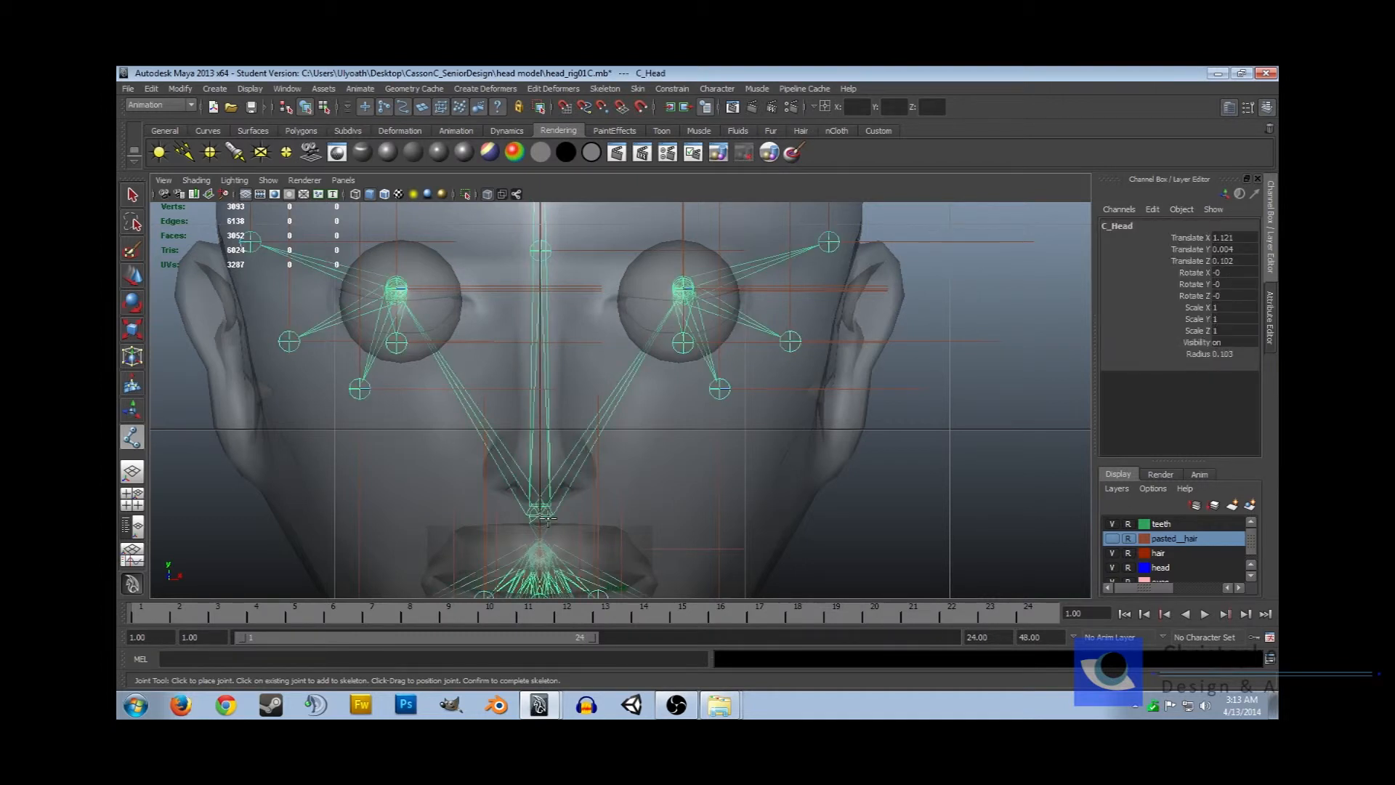
{"action": "left_click", "coordinate": [540, 305]}
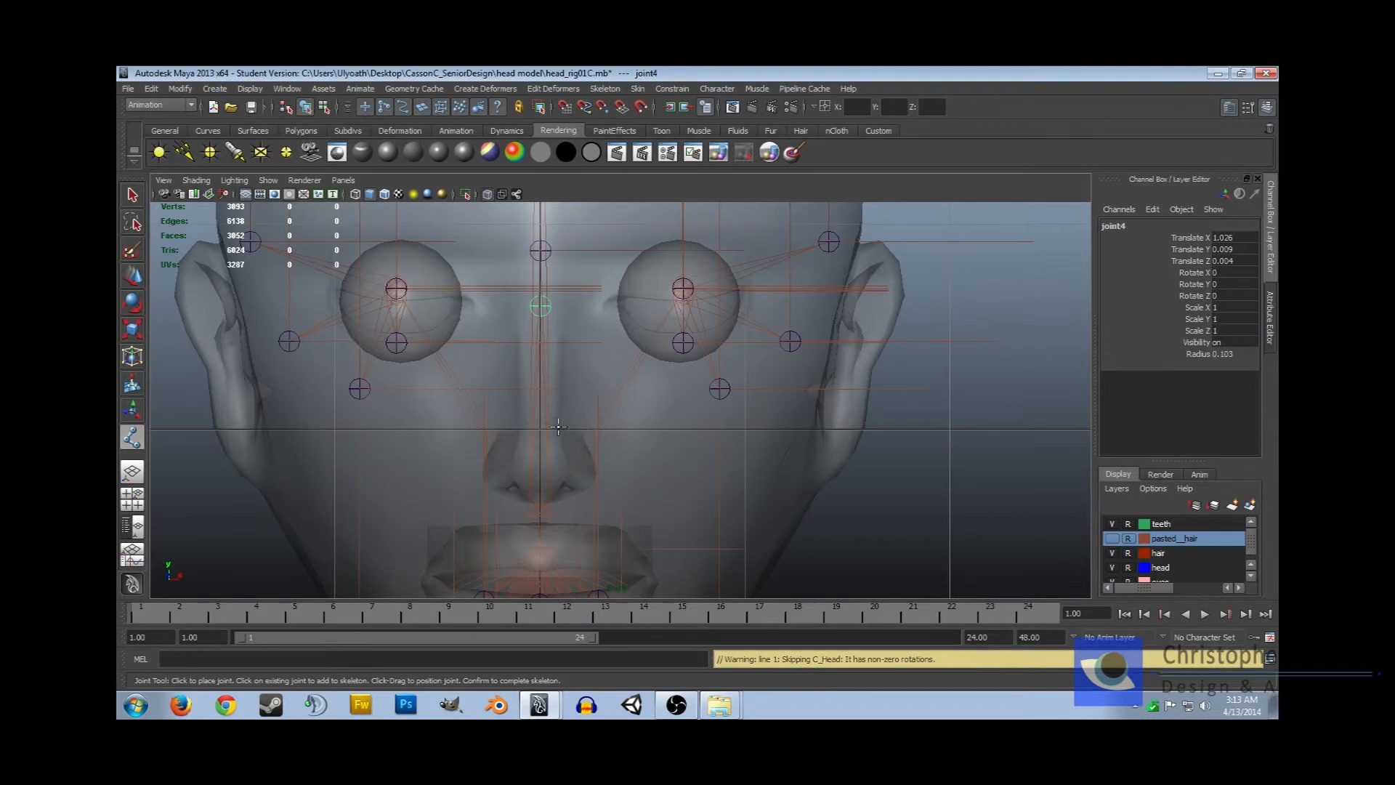
{"action": "key", "text": "Return"}
{"action": "key", "text": "g"}
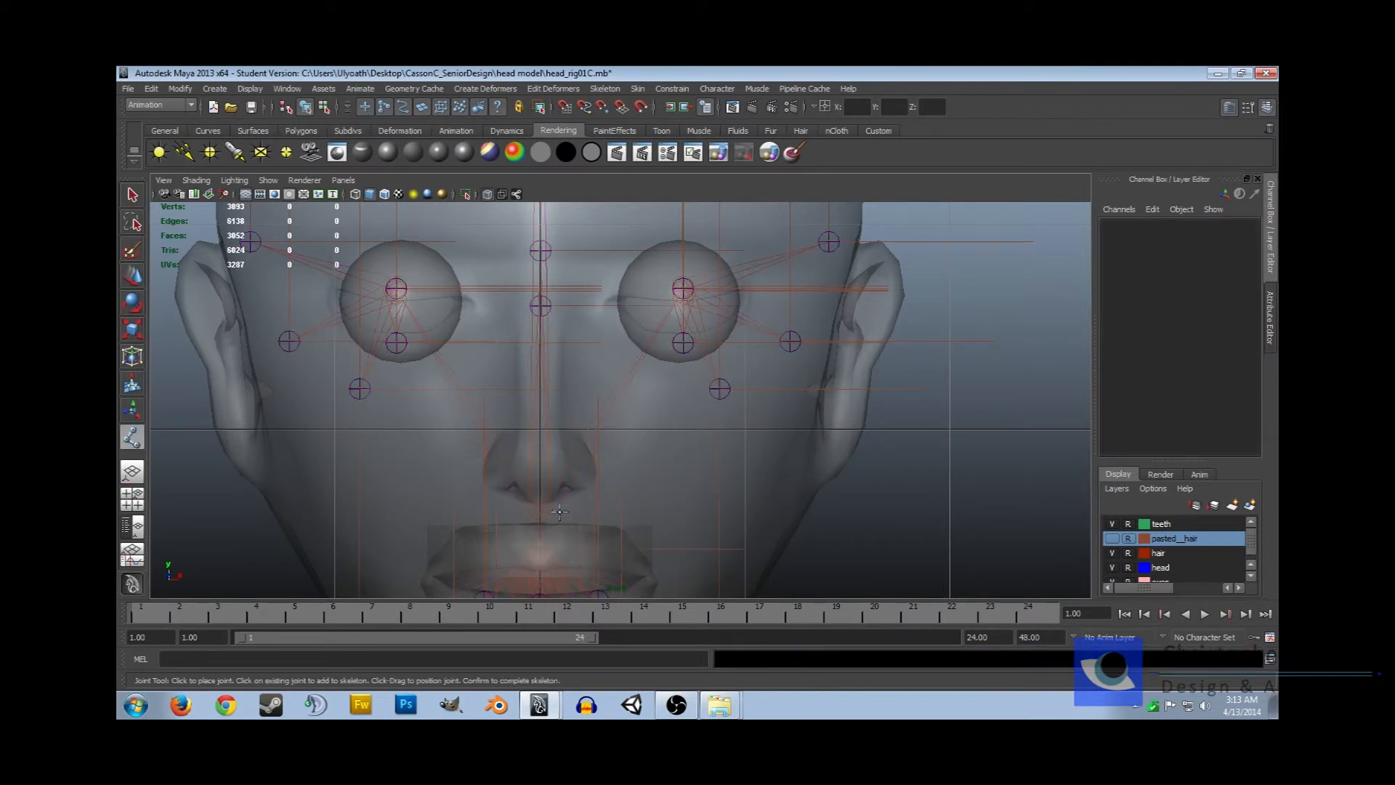
{"action": "left_click", "coordinate": [547, 520]}
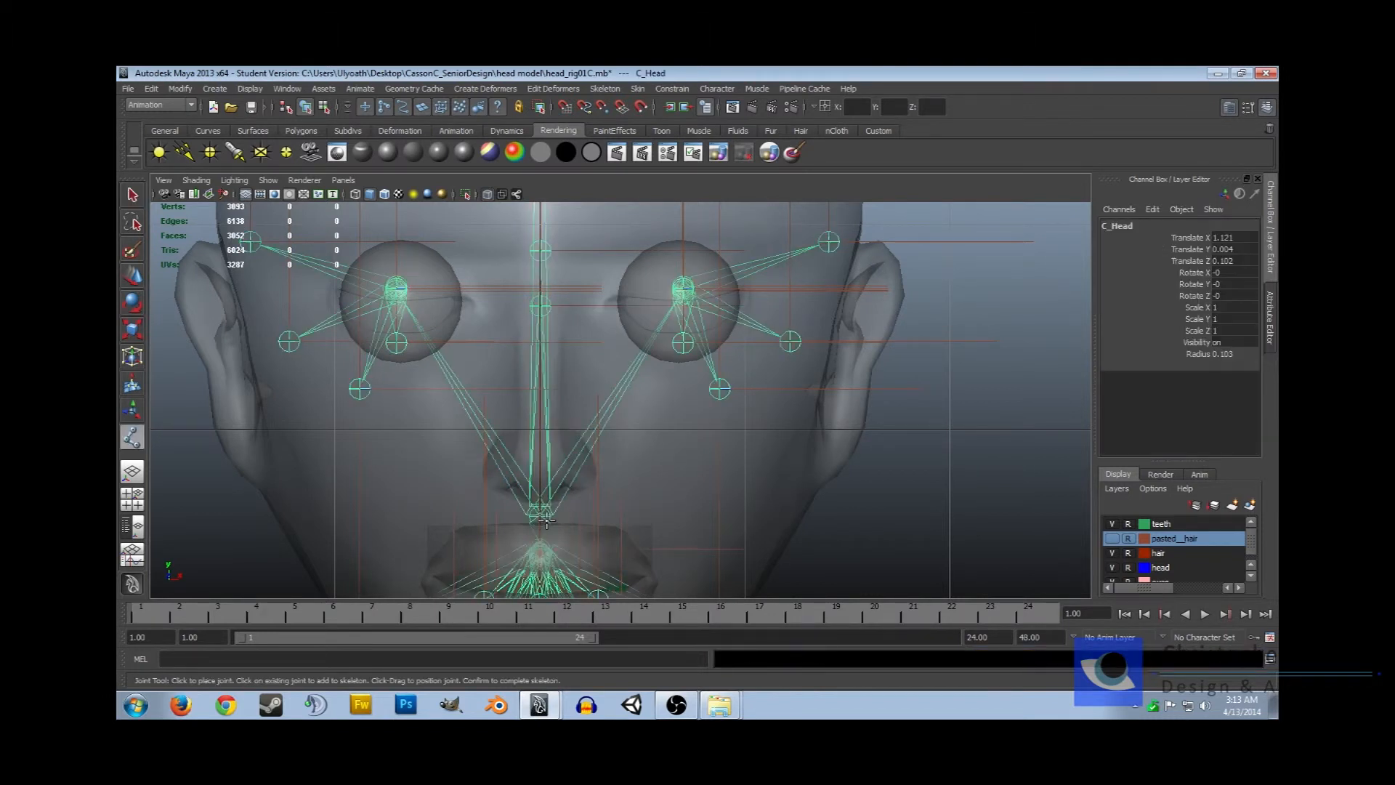
{"action": "left_click", "coordinate": [540, 462]}
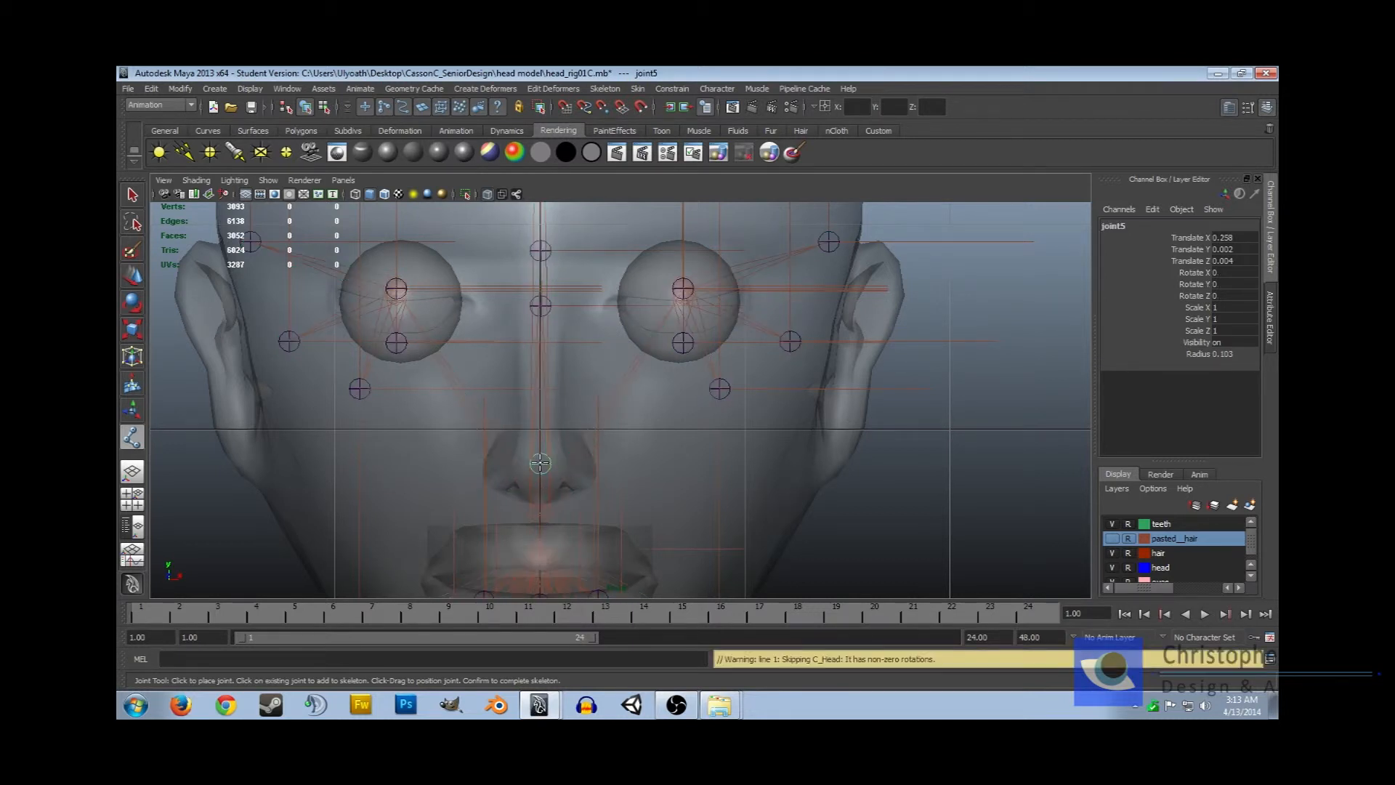
{"action": "key", "text": "Return"}
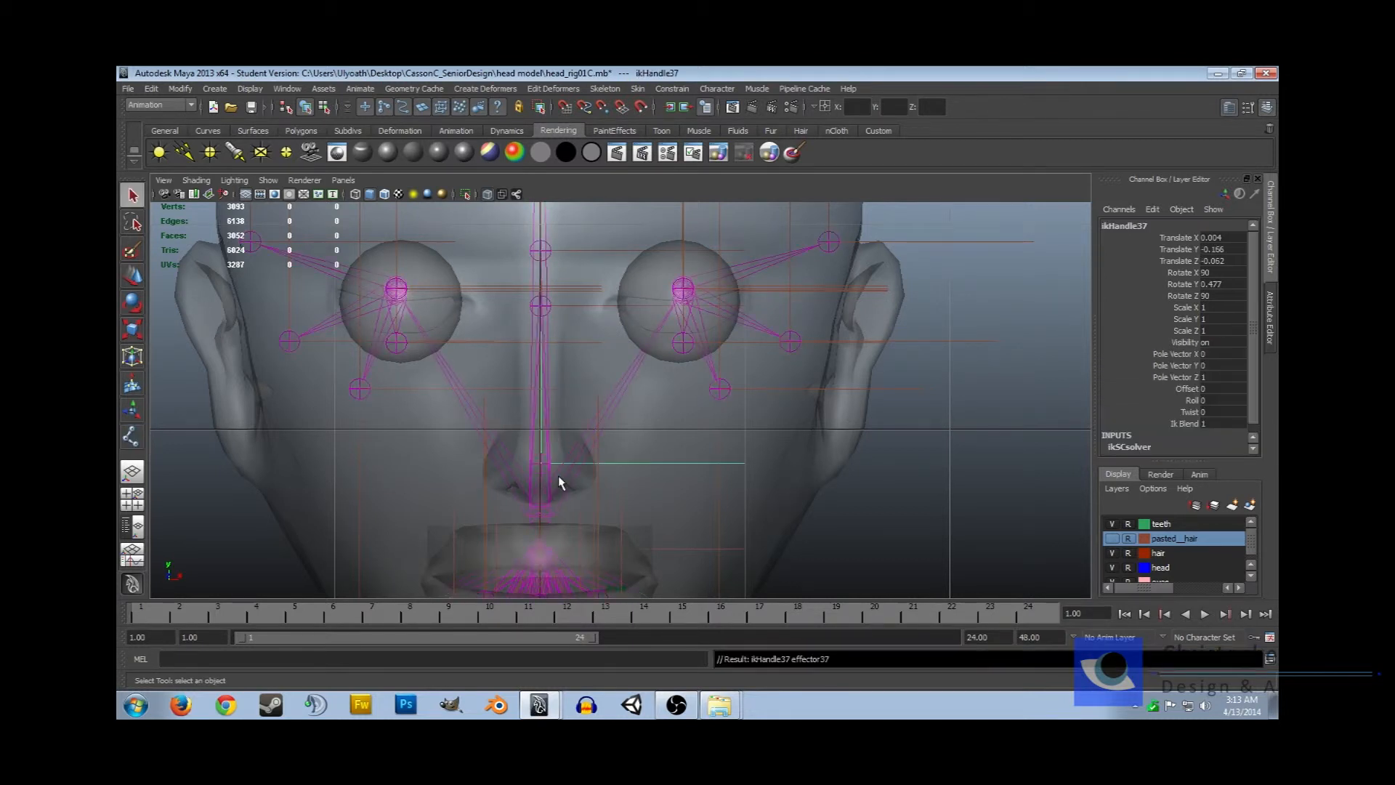
{"action": "left_click", "coordinate": [606, 486]}
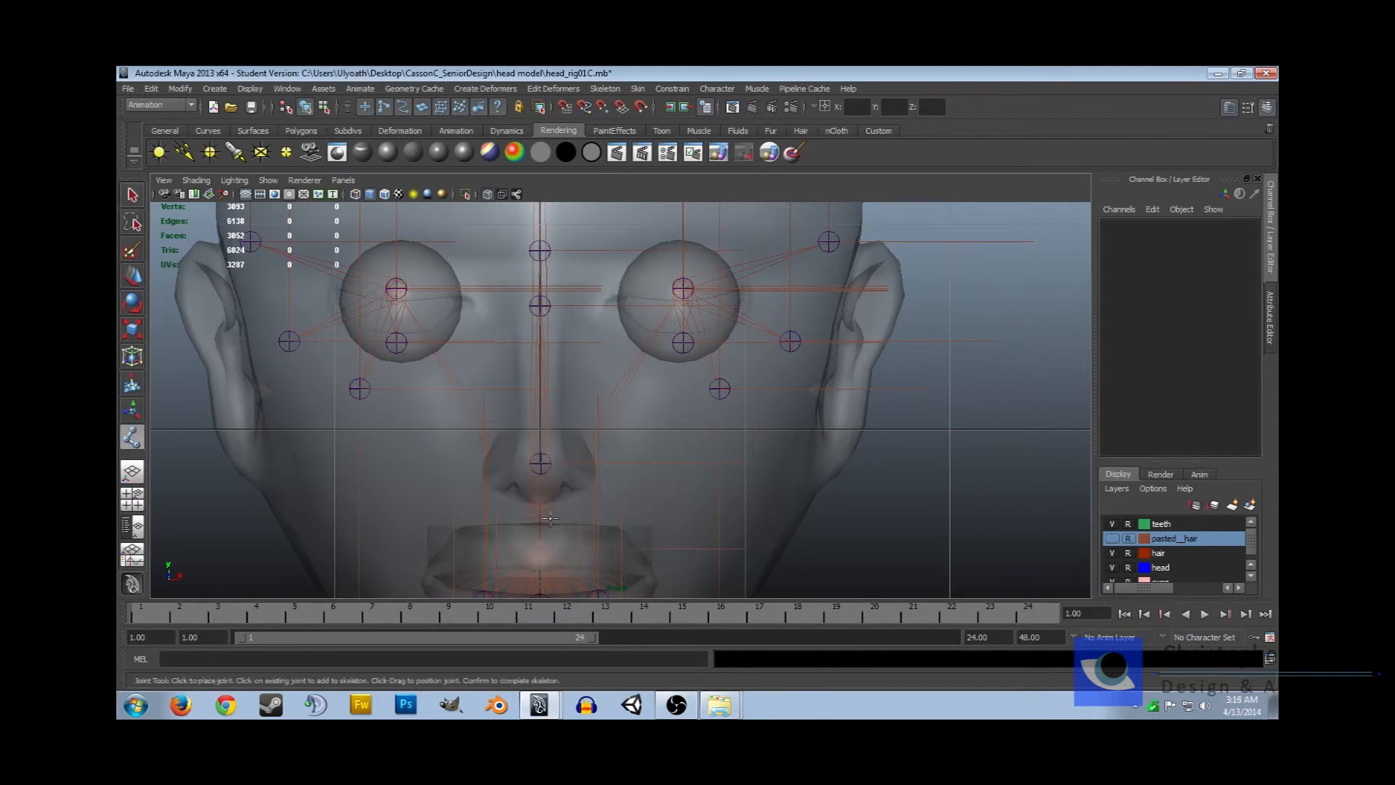
Add a joint at the outer edge of each nostril, each branching separately from C_Head
{"action": "left_click", "coordinate": [542, 516]}
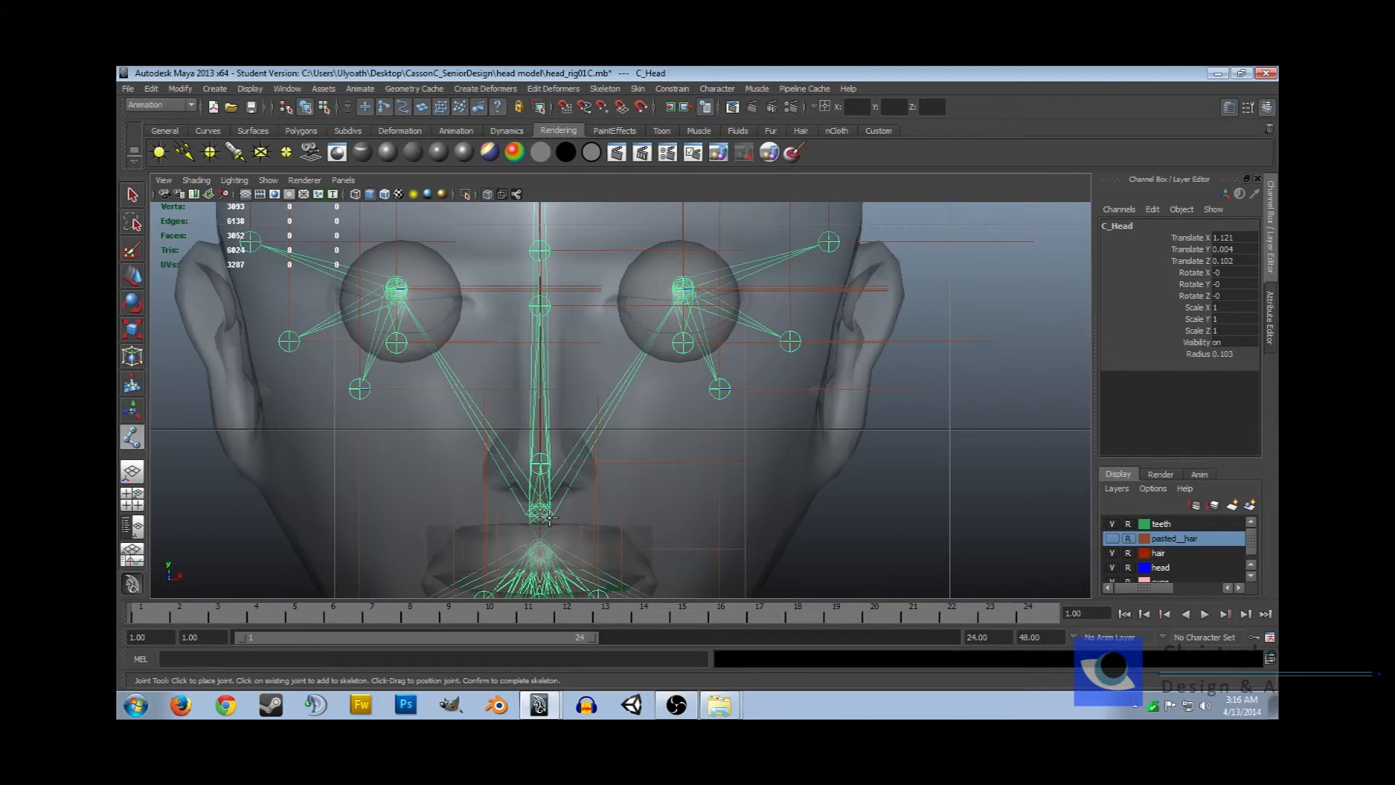
{"action": "left_click", "coordinate": [591, 467]}
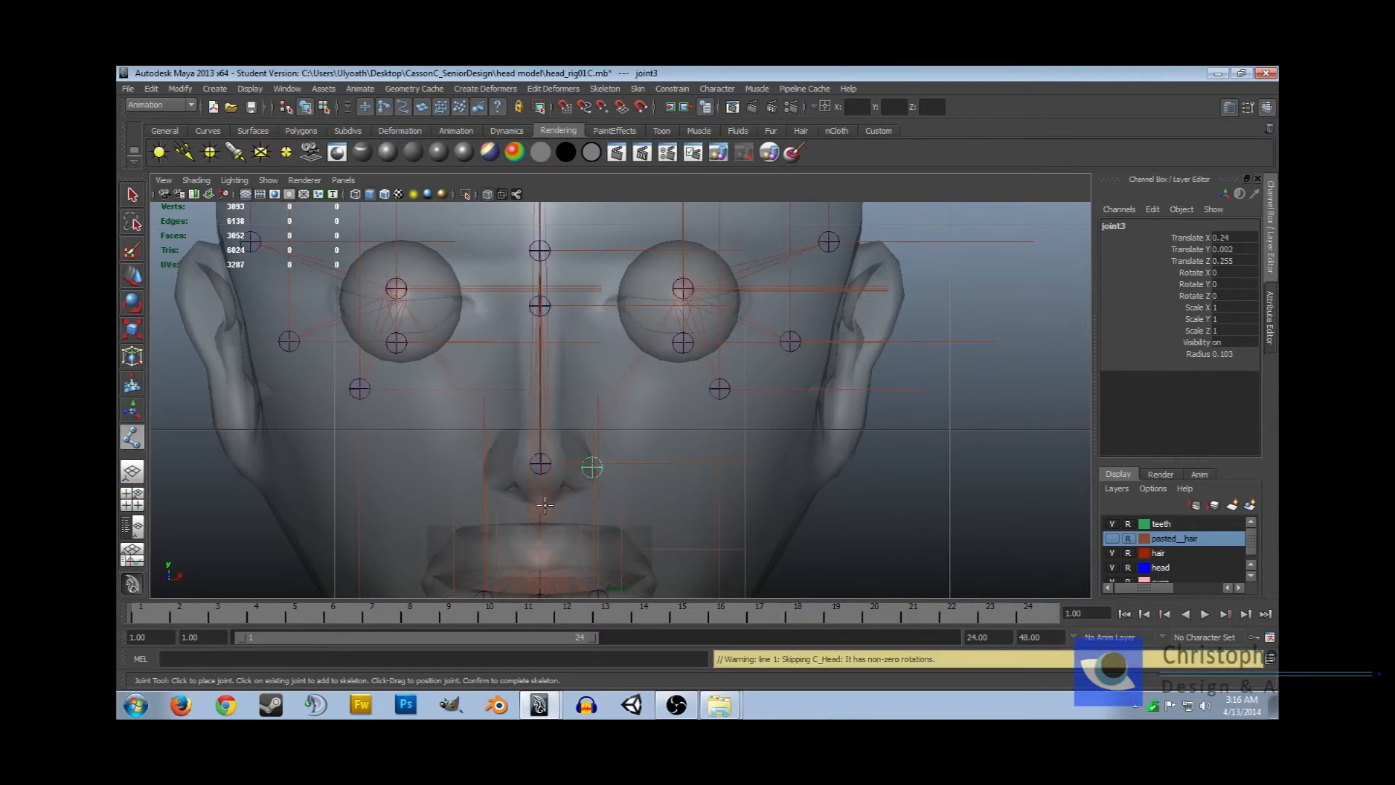
{"action": "key", "text": "Return"}
{"action": "key", "text": "g"}
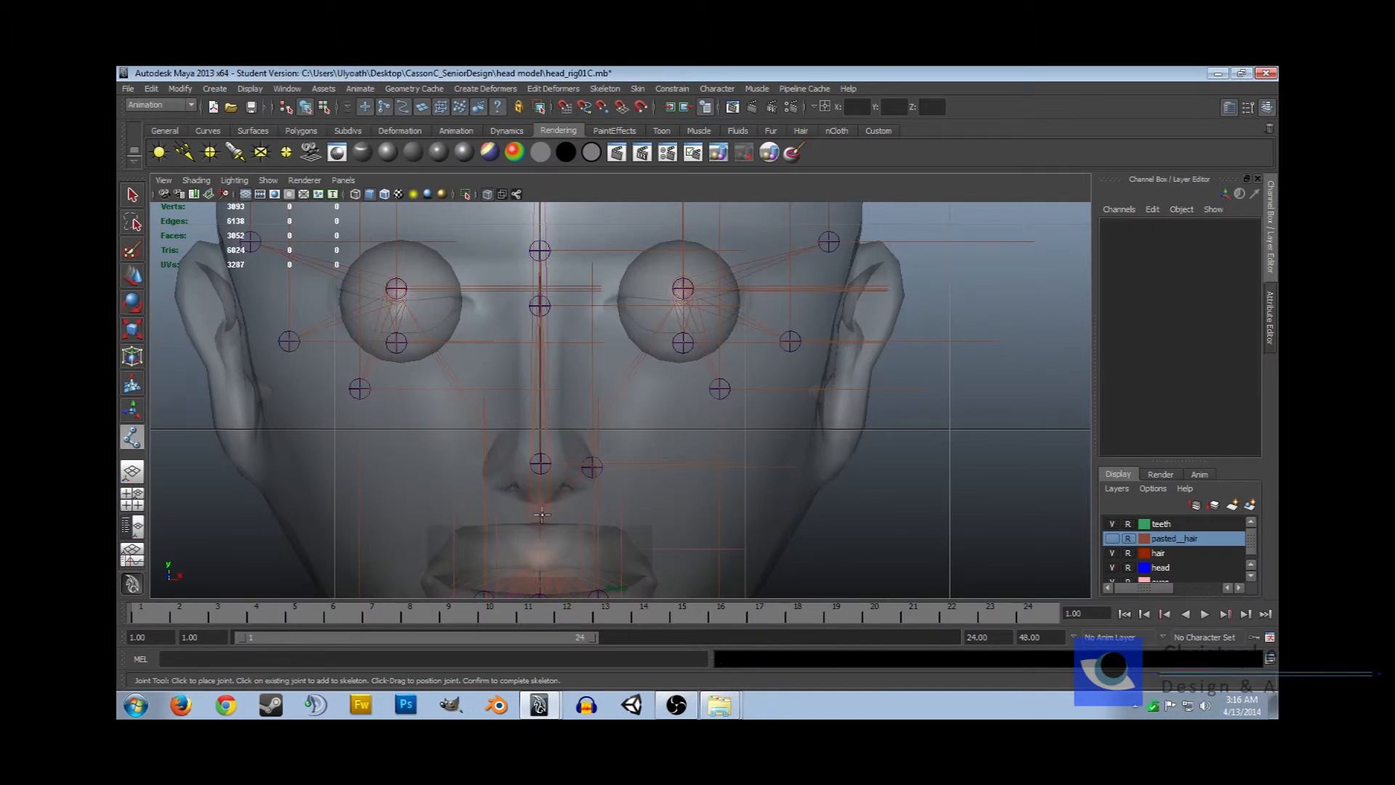
{"action": "left_click", "coordinate": [533, 521]}
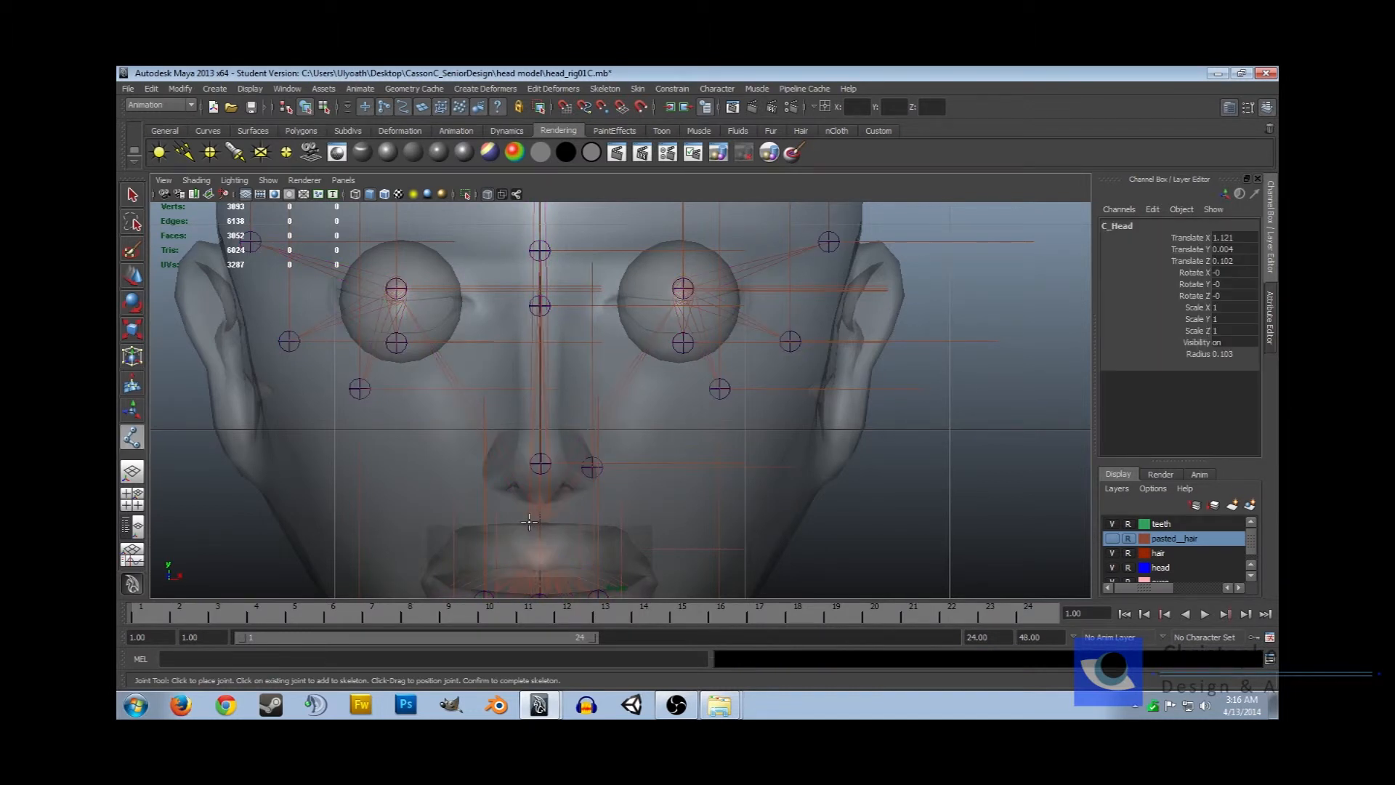
{"action": "left_click", "coordinate": [487, 465]}
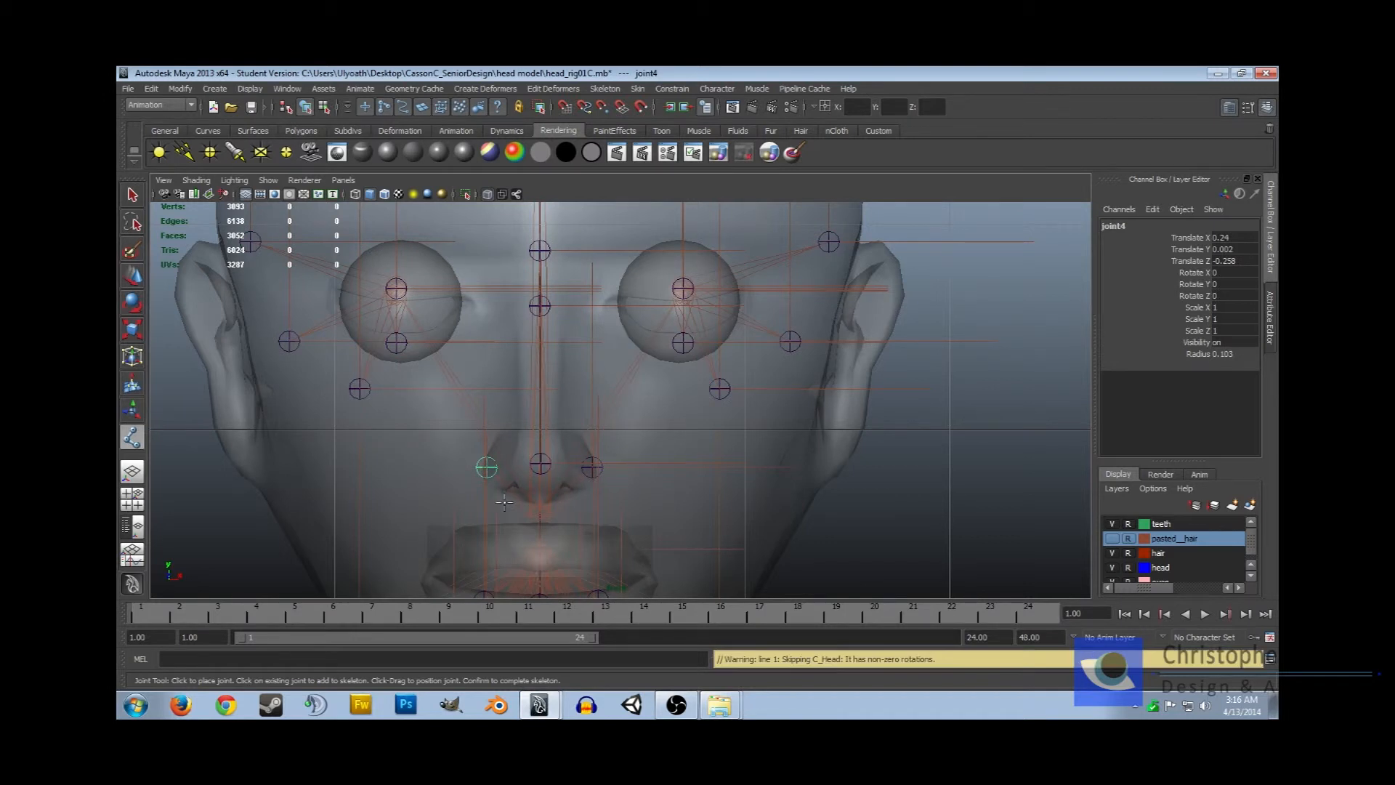
{"action": "key", "text": "Return"}
{"action": "key", "text": "q"}
{"action": "left_click", "coordinate": [630, 482]}
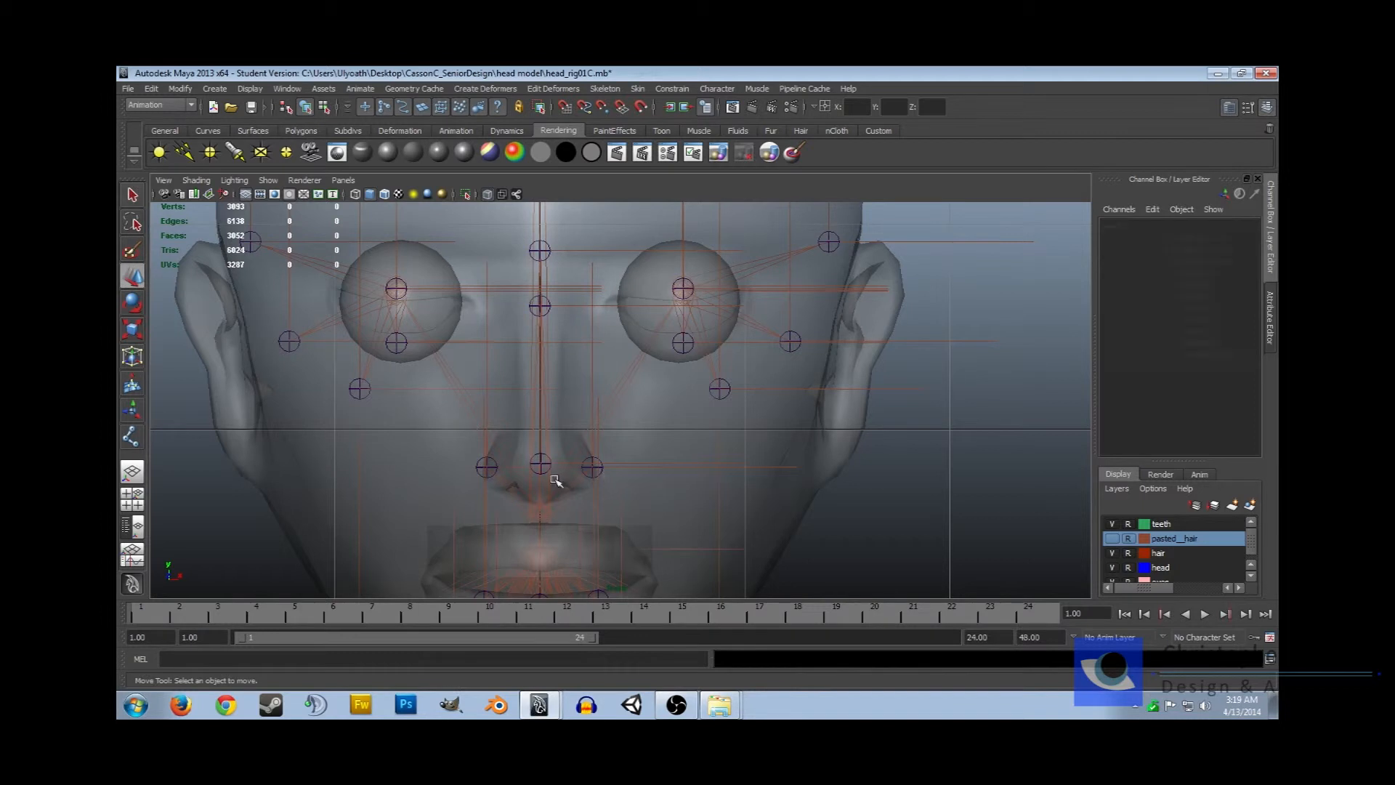
Add a joint on each side just above the upper lip and level with C_Head, each branching separately from C_Head
{"action": "key", "text": "y"}
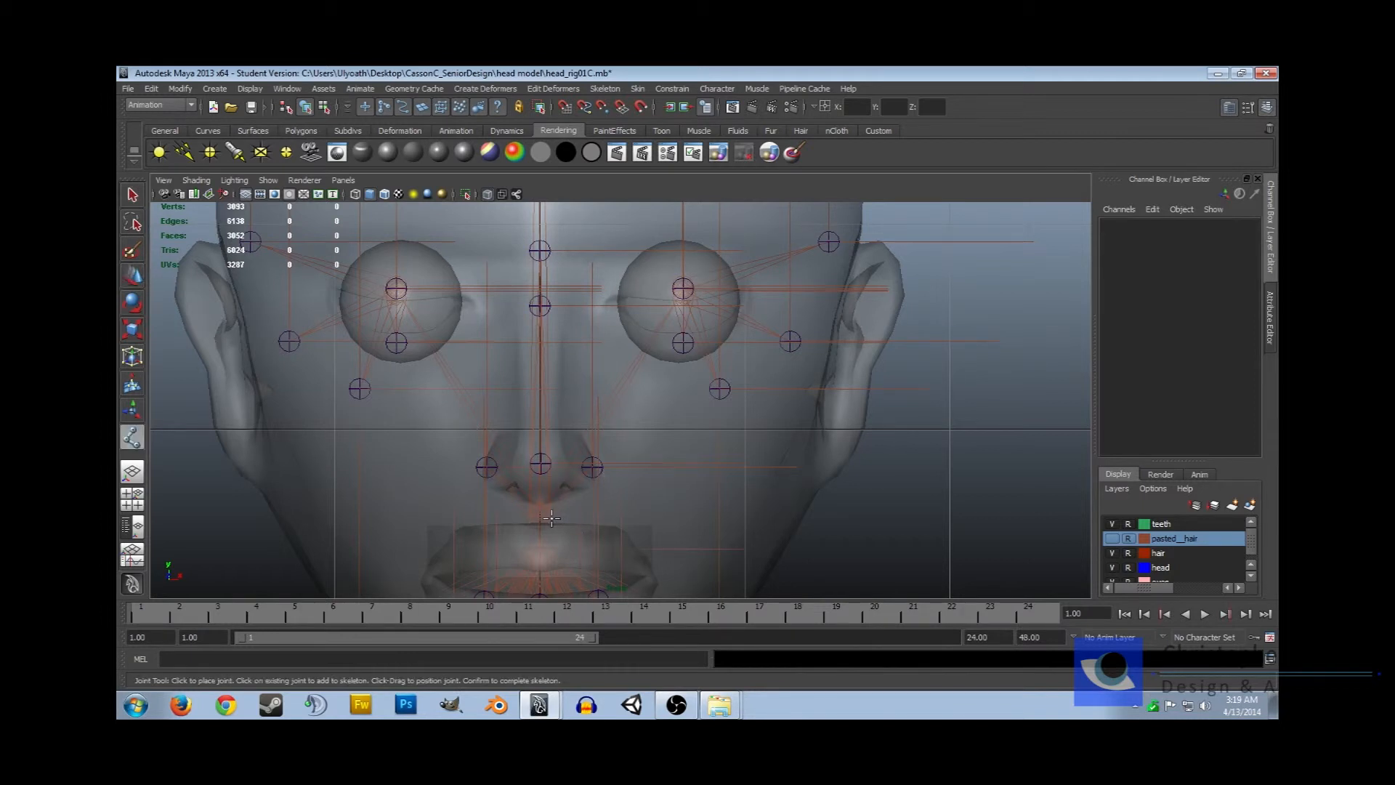
{"action": "left_click", "coordinate": [545, 518]}
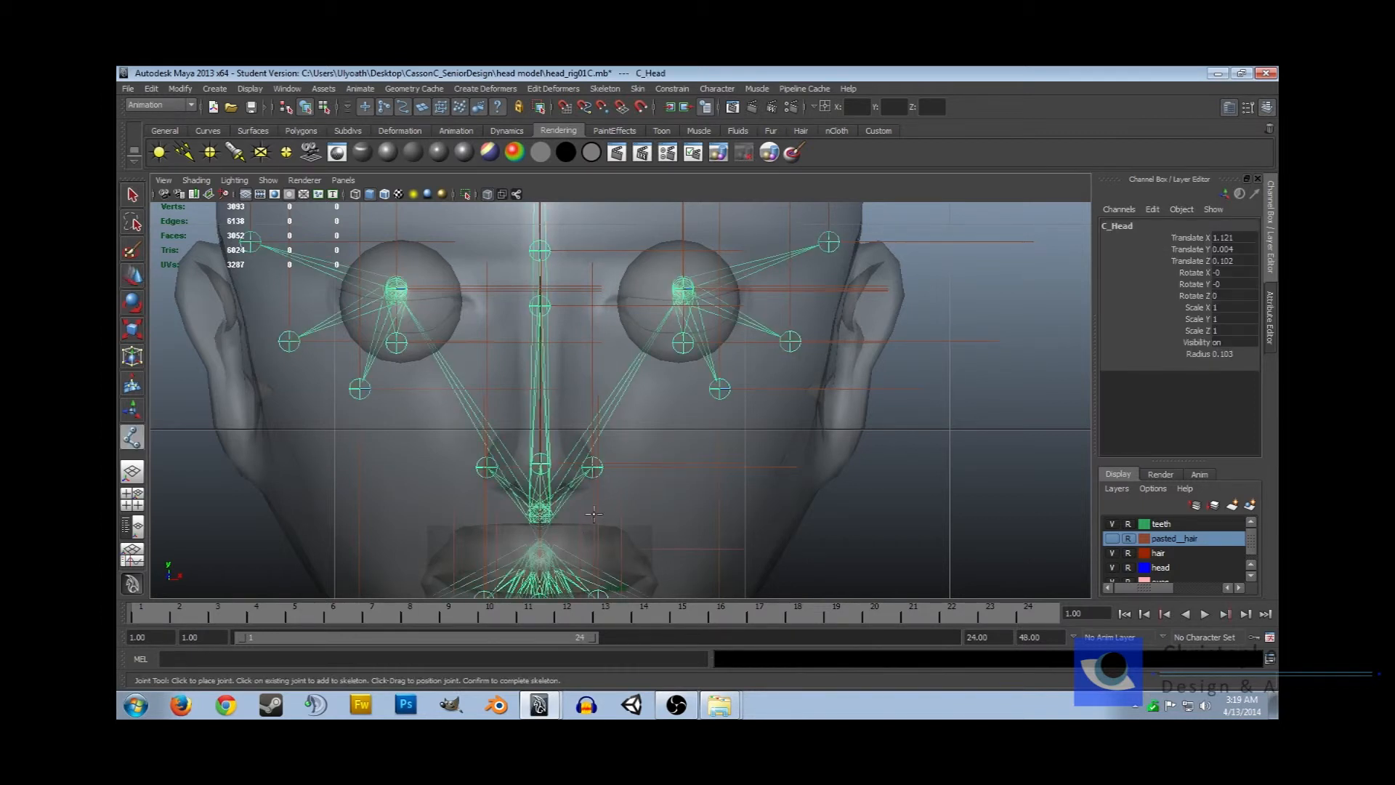
{"action": "left_click", "coordinate": [617, 516]}
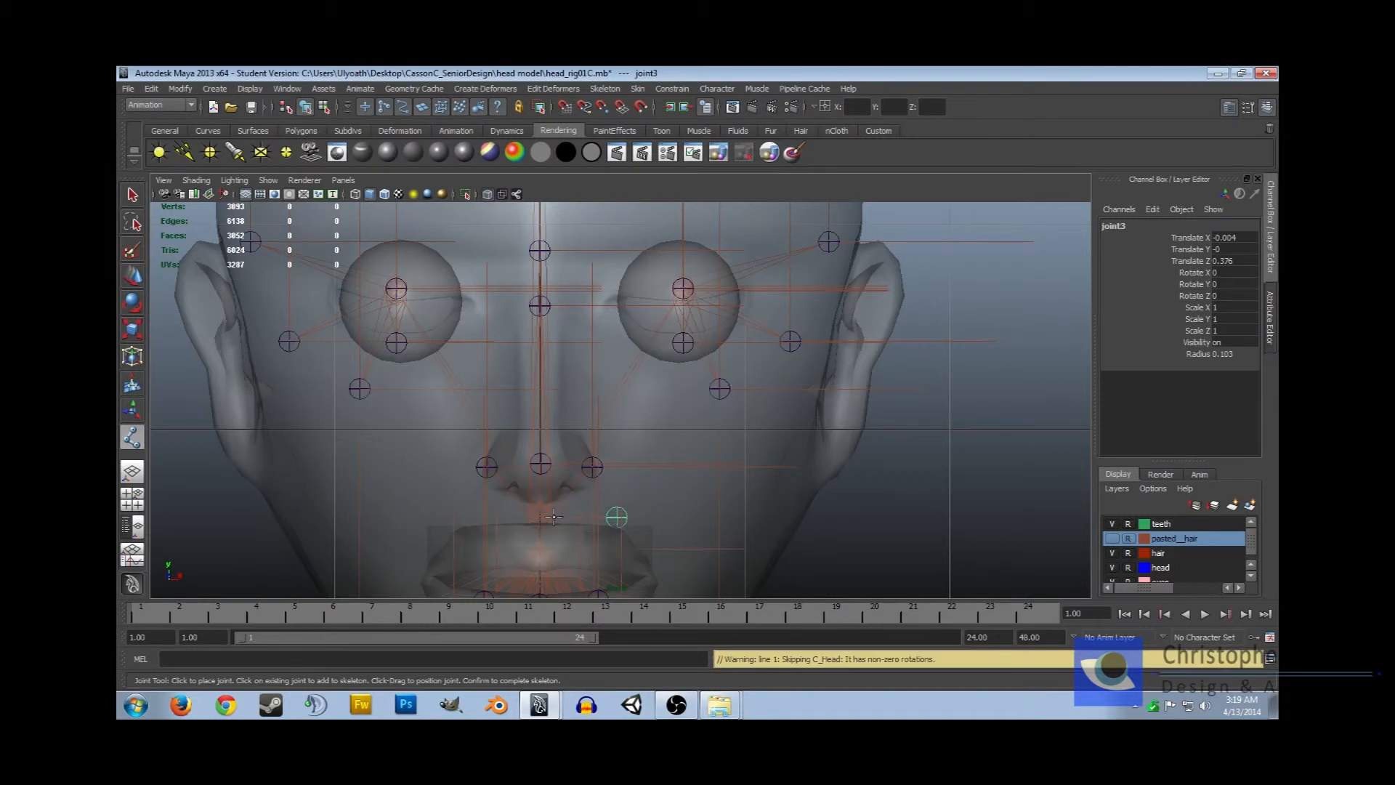
{"action": "key", "text": "Return"}
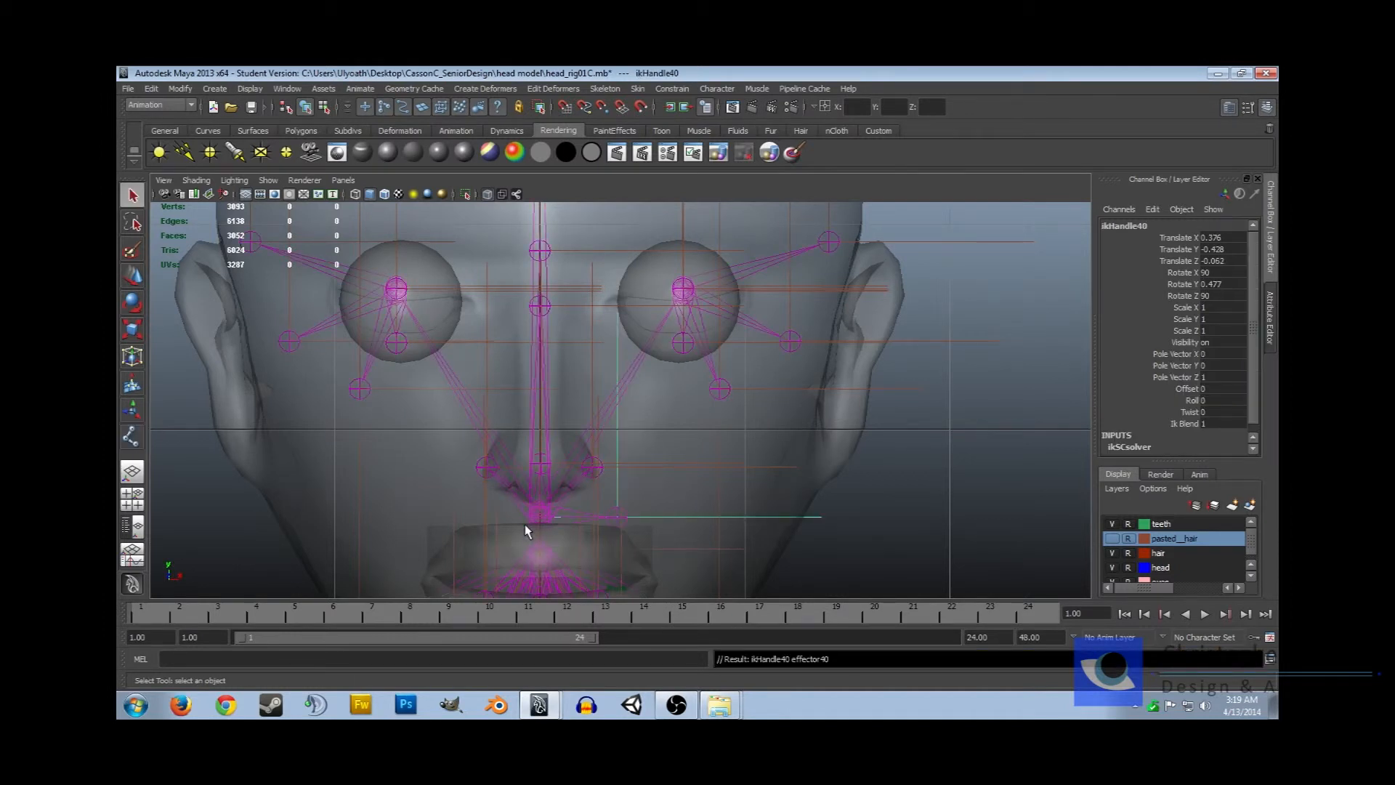
{"action": "key", "text": "y"}
{"action": "left_click", "coordinate": [534, 525]}
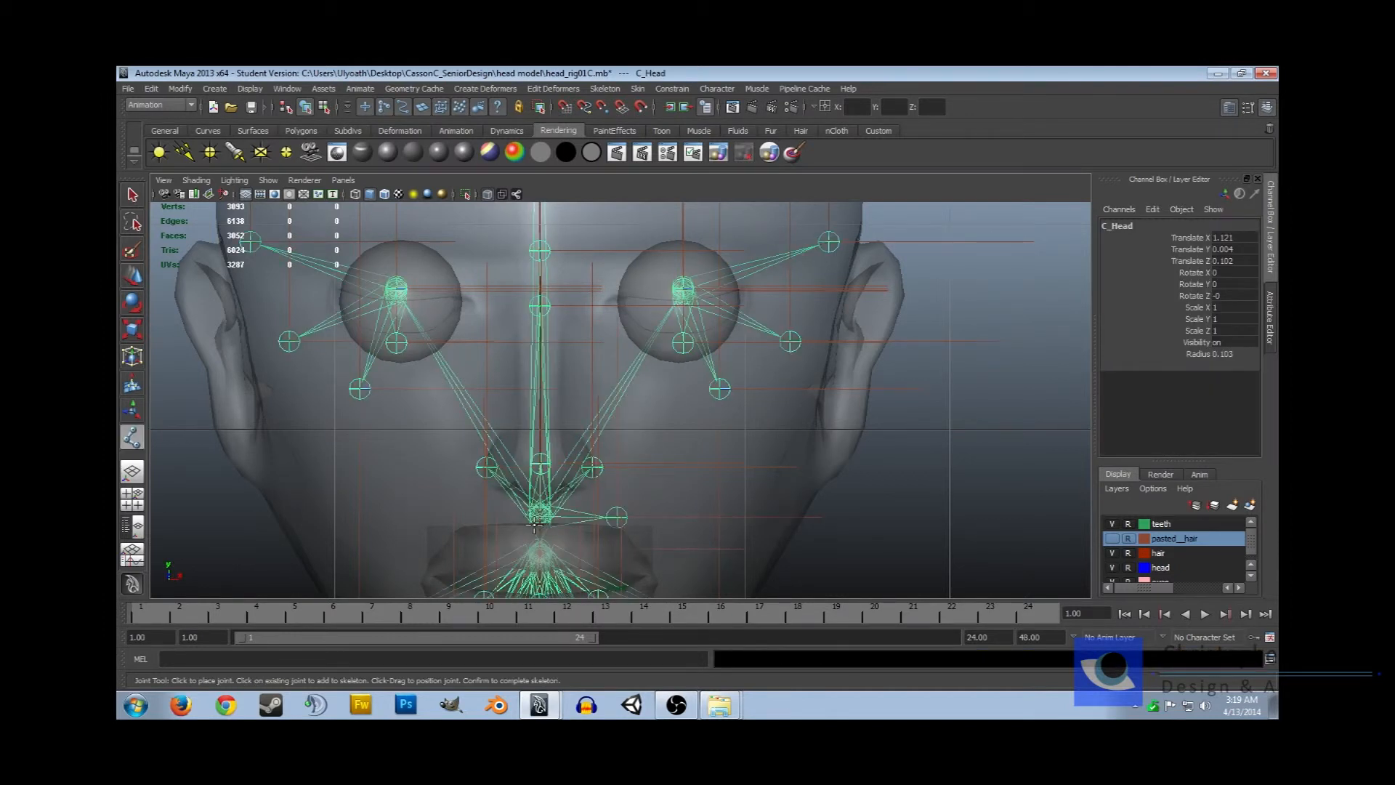
{"action": "left_click", "coordinate": [463, 517]}
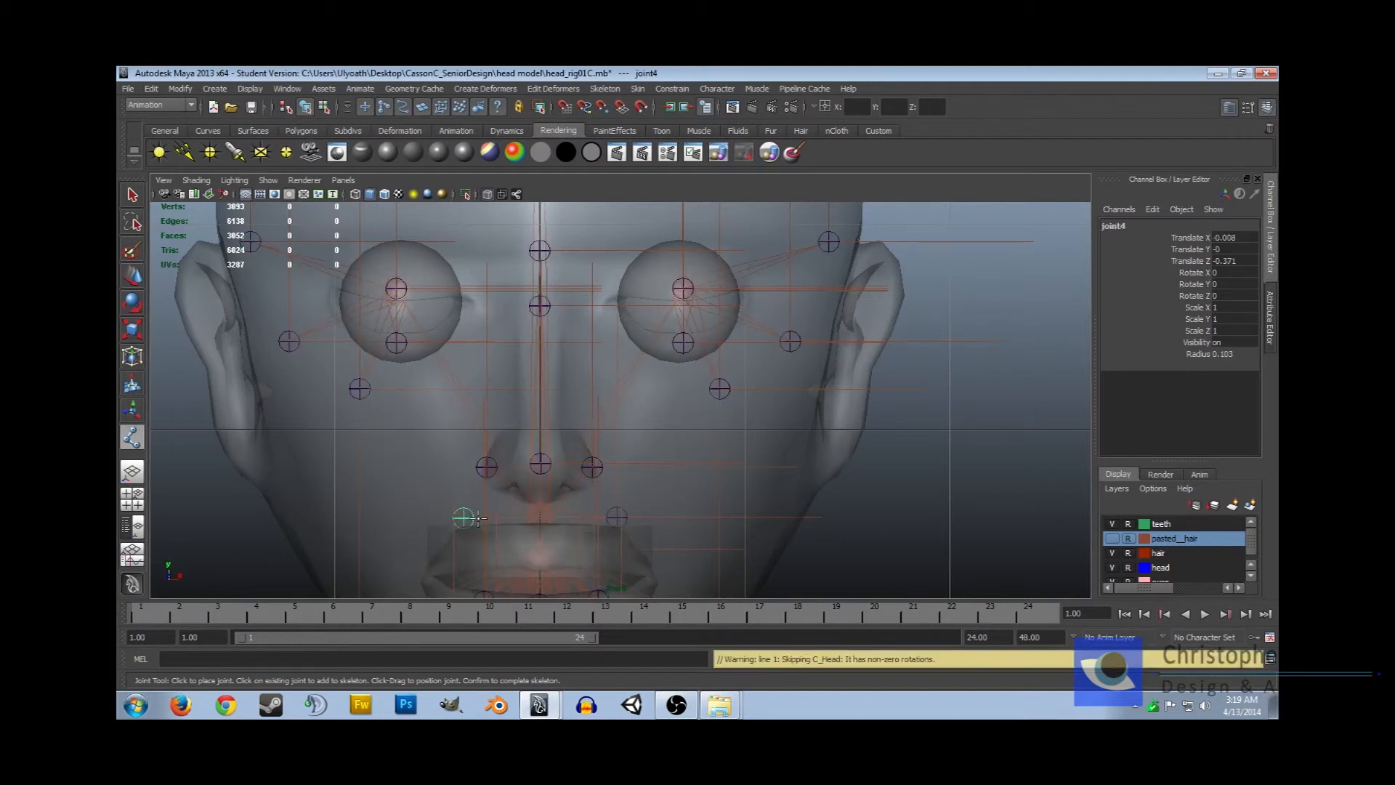
{"action": "key", "text": "Return"}
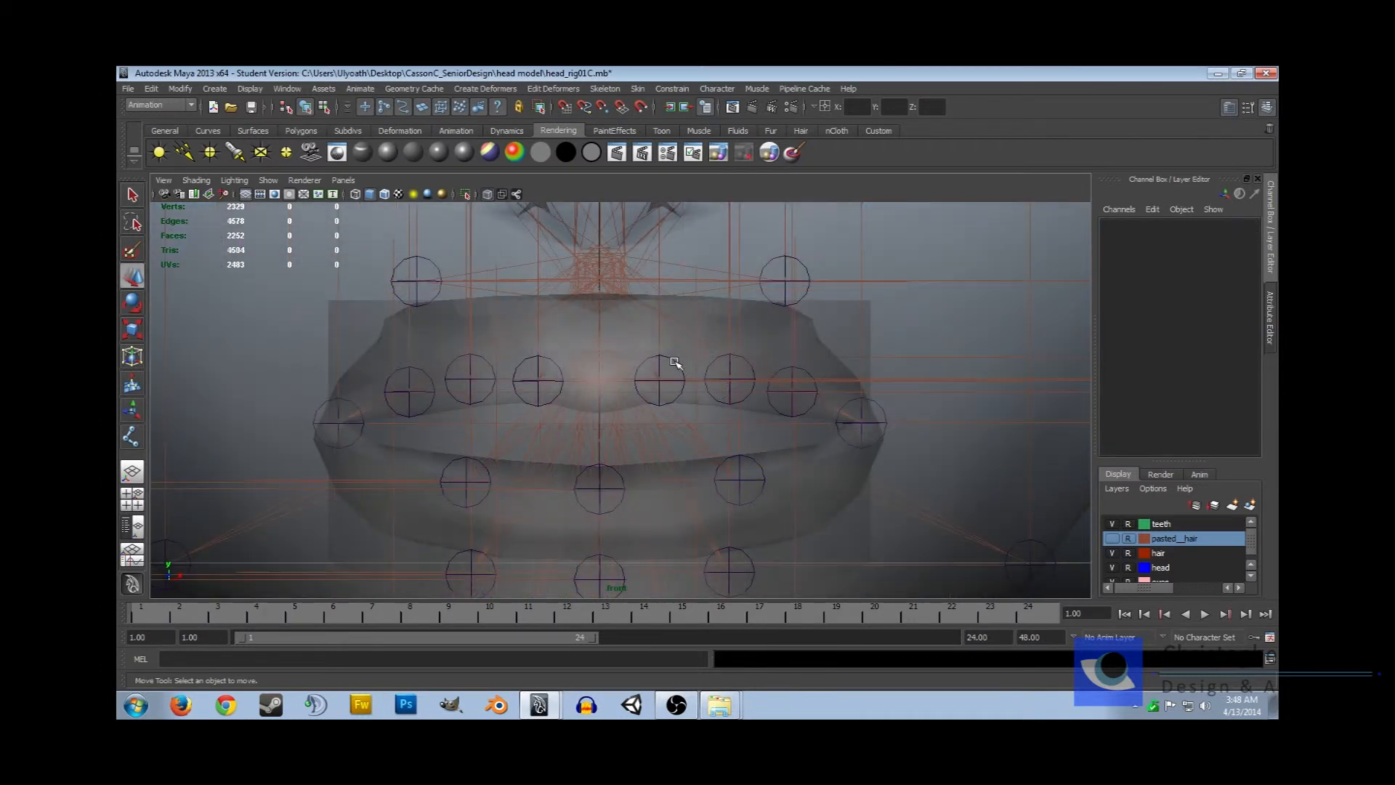
Inspect the L_UpperLip joints and L_MouthCorner one by one in the front view, and check their depth in the side view
{"action": "left_click", "coordinate": [673, 360]}
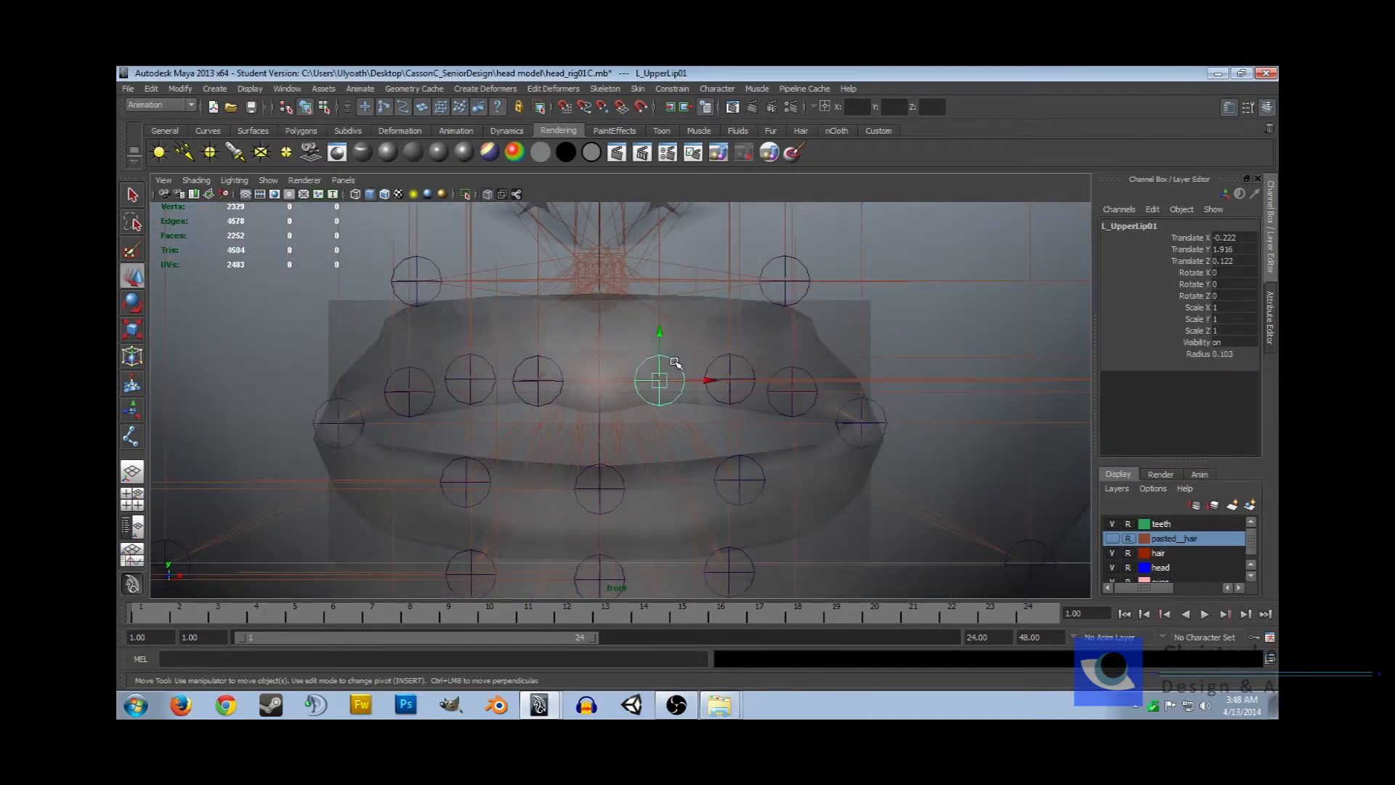
{"action": "left_click", "coordinate": [710, 363]}
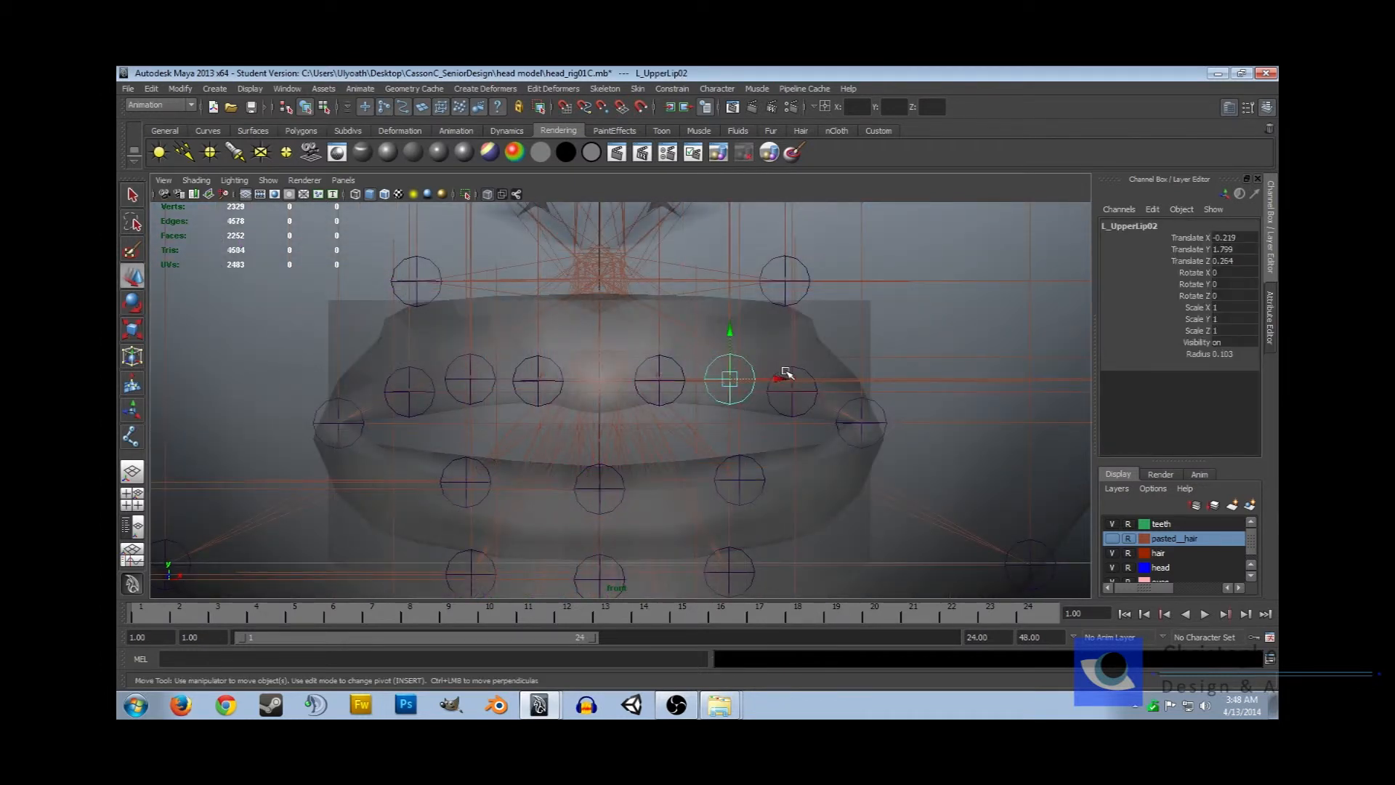
{"action": "left_click", "coordinate": [786, 373]}
{"action": "left_click", "coordinate": [875, 403]}
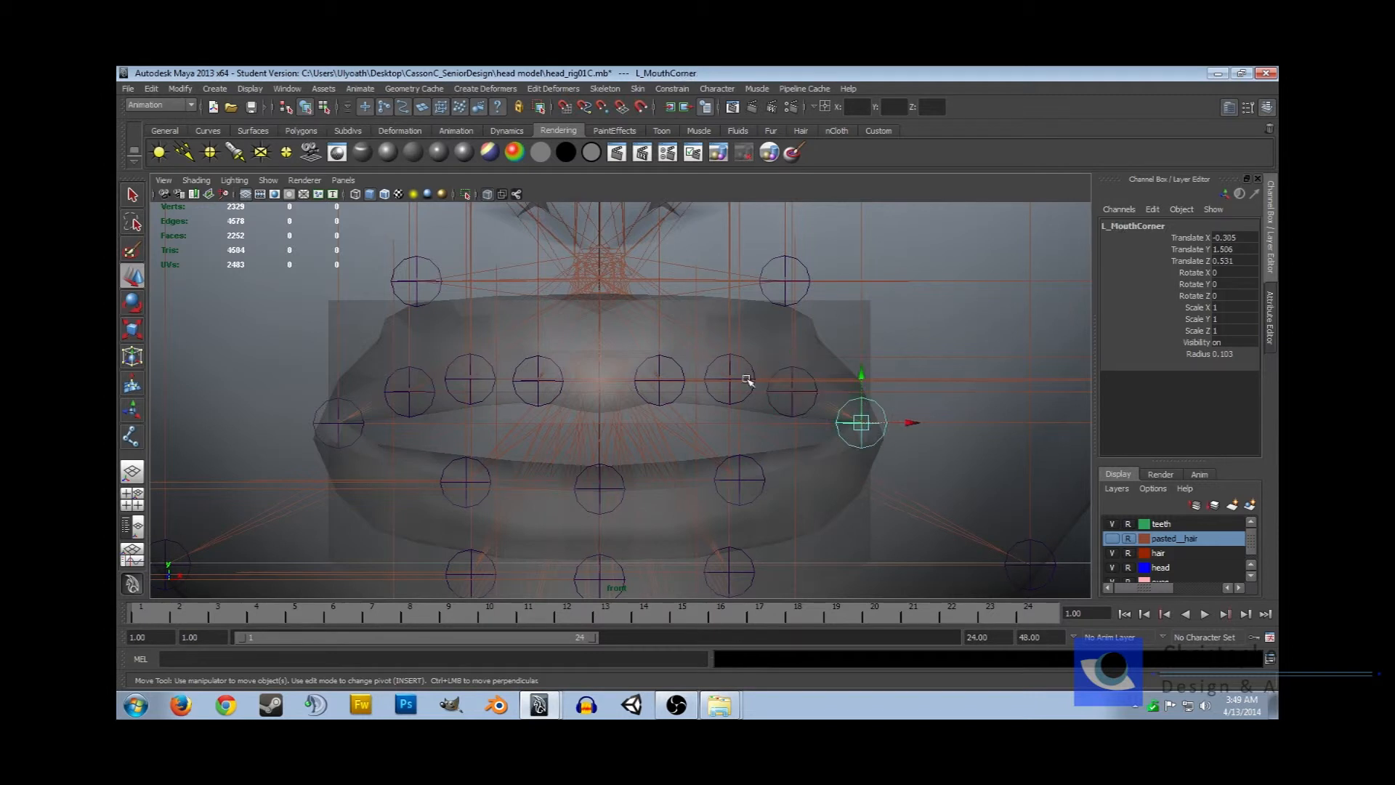
{"action": "left_click", "coordinate": [878, 344]}
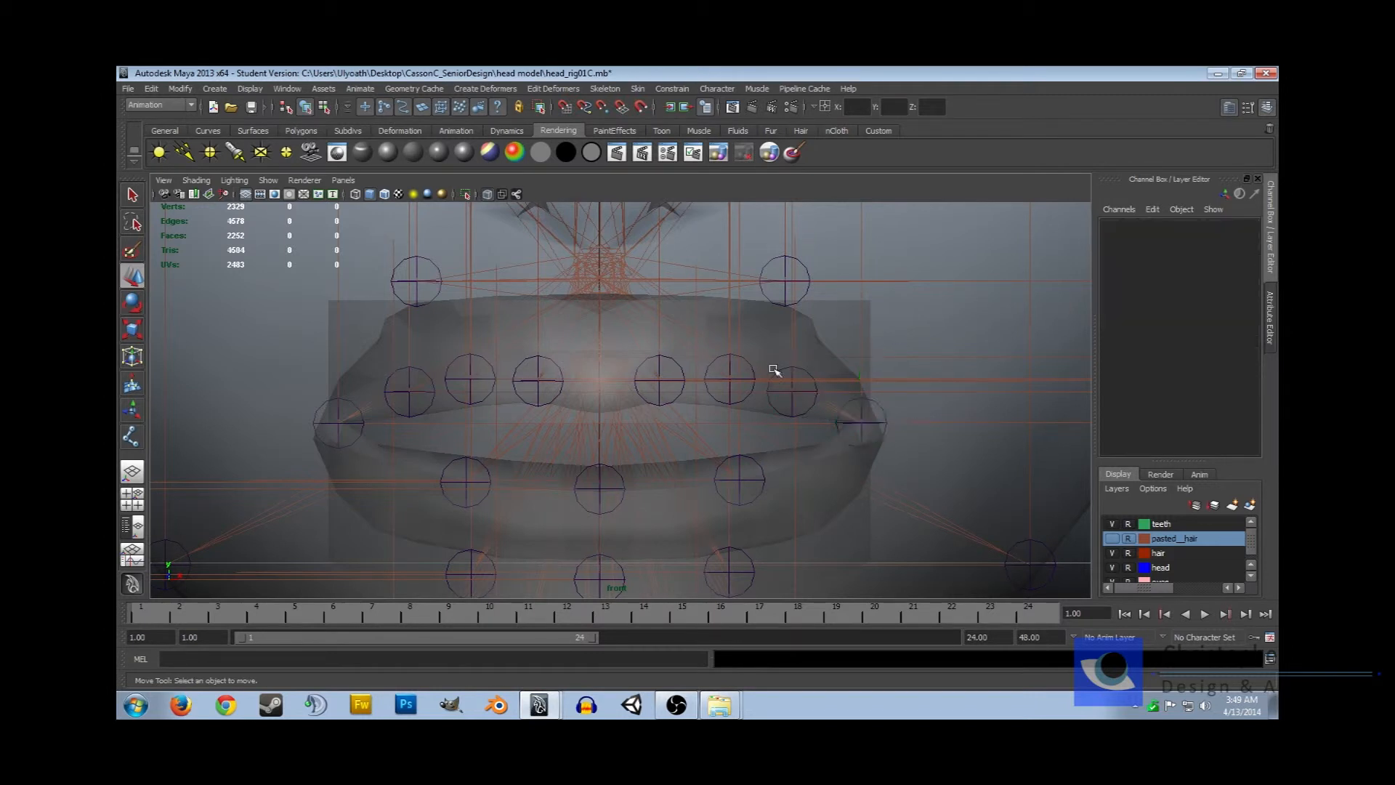
{"action": "key", "text": "space"}
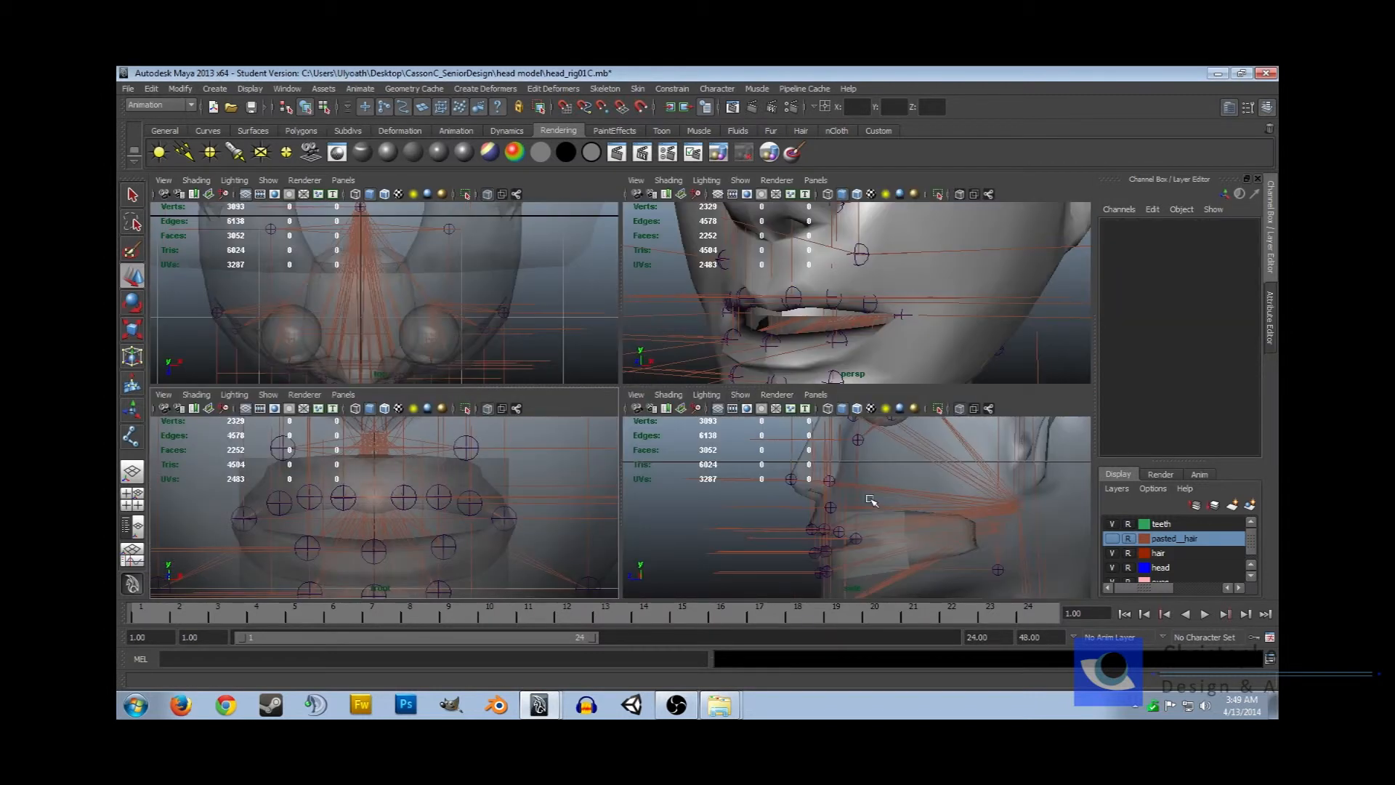
{"action": "key", "text": "space"}
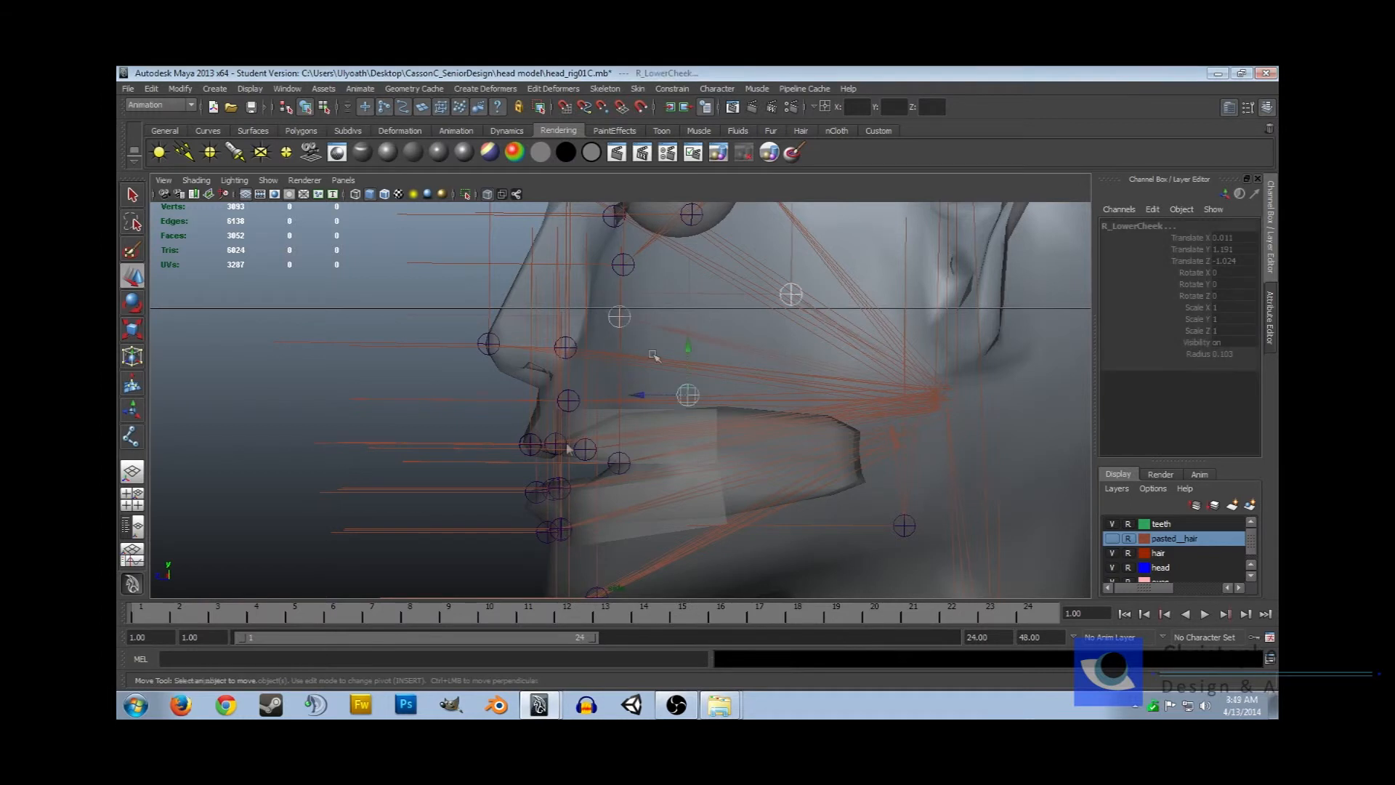
Select the R_LowerCheek joint and examine how the cheek joints sit on the face in the perspective view
{"action": "left_click", "coordinate": [688, 395]}
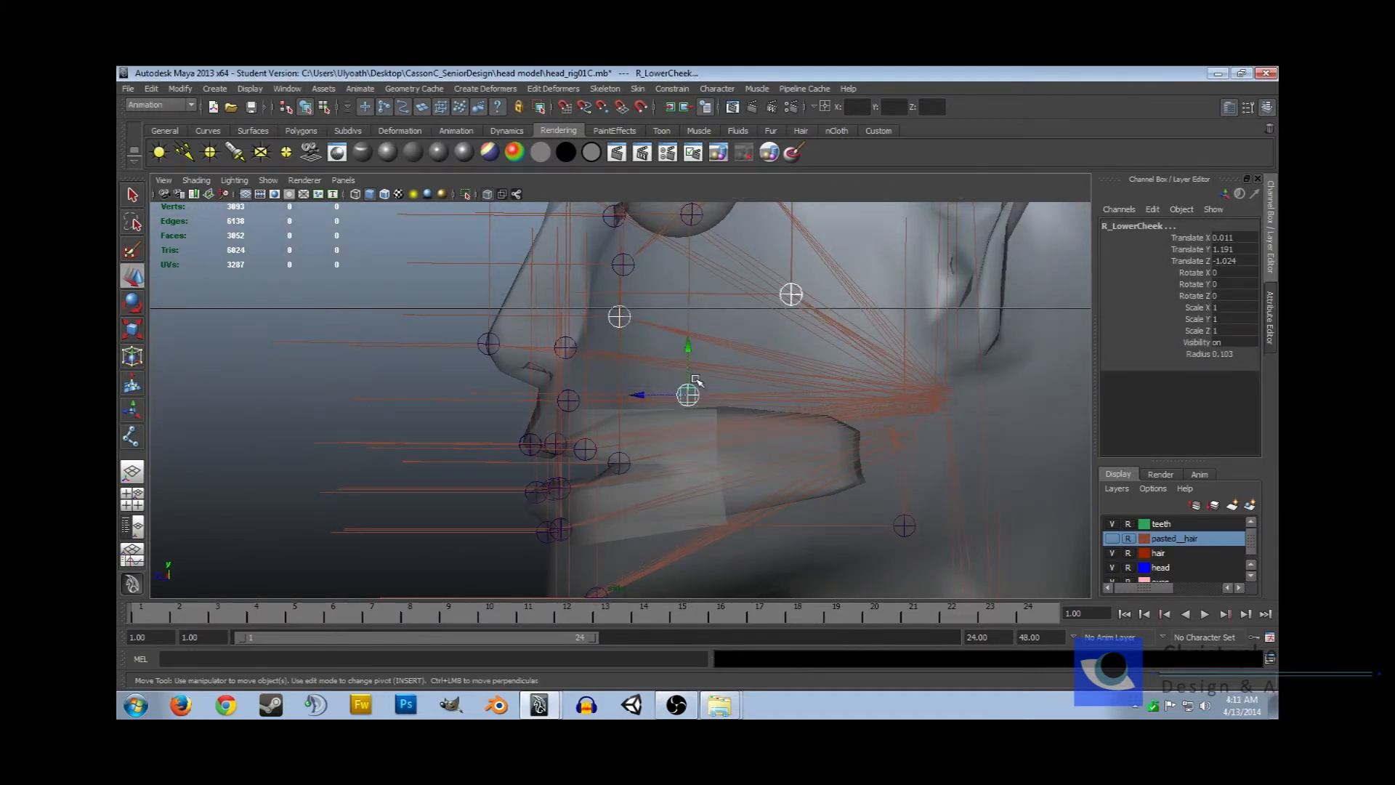
{"action": "key", "text": "space"}
{"action": "key", "text": "space"}
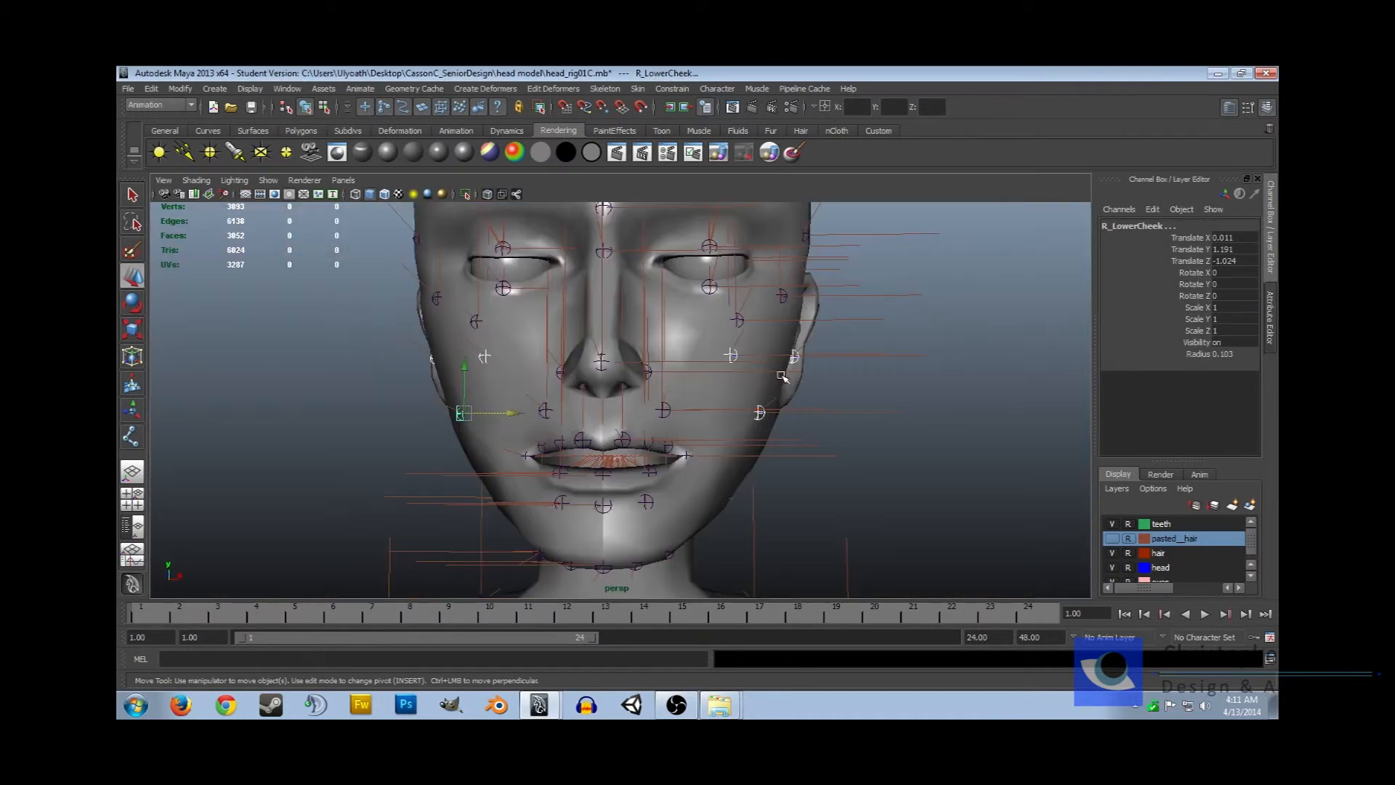
{"action": "scroll", "coordinate": [756, 382], "scroll_direction": "up", "scroll_amount": 4}
{"action": "left_click_drag", "start_coordinate": [755, 380], "coordinate": [654, 369], "text": "alt"}
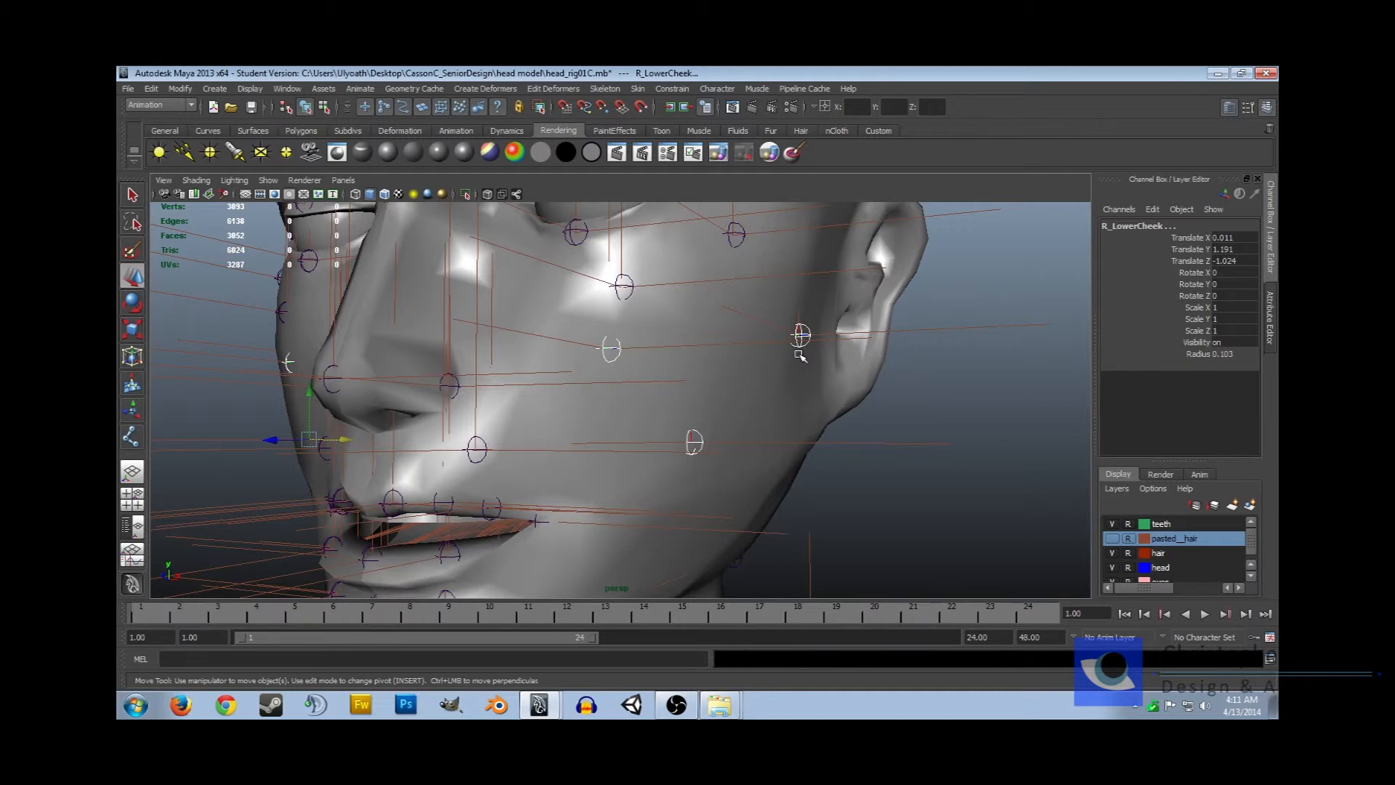
Examine the placement of the three eyebrow joints on each side in the perspective view
{"action": "key", "text": "f"}
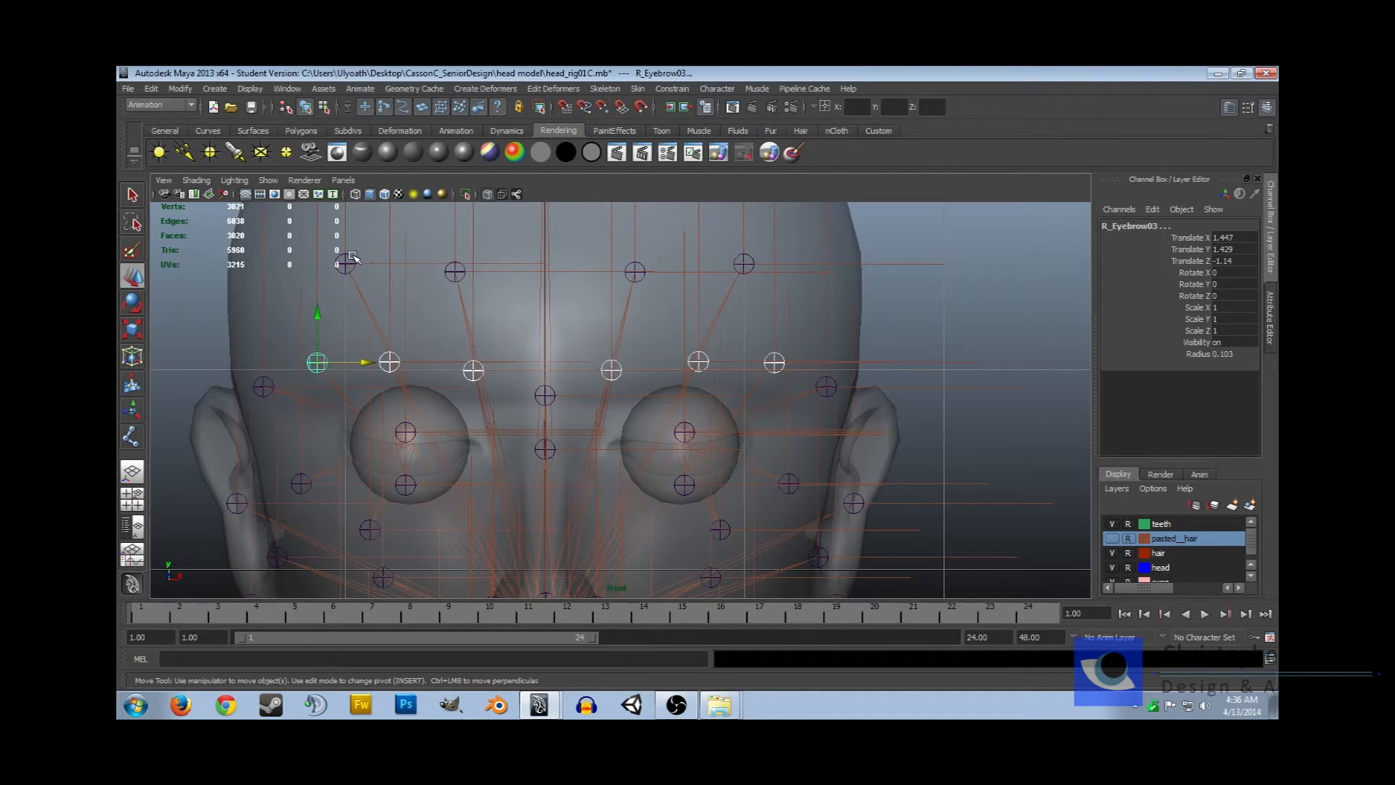
{"action": "key", "text": "space"}
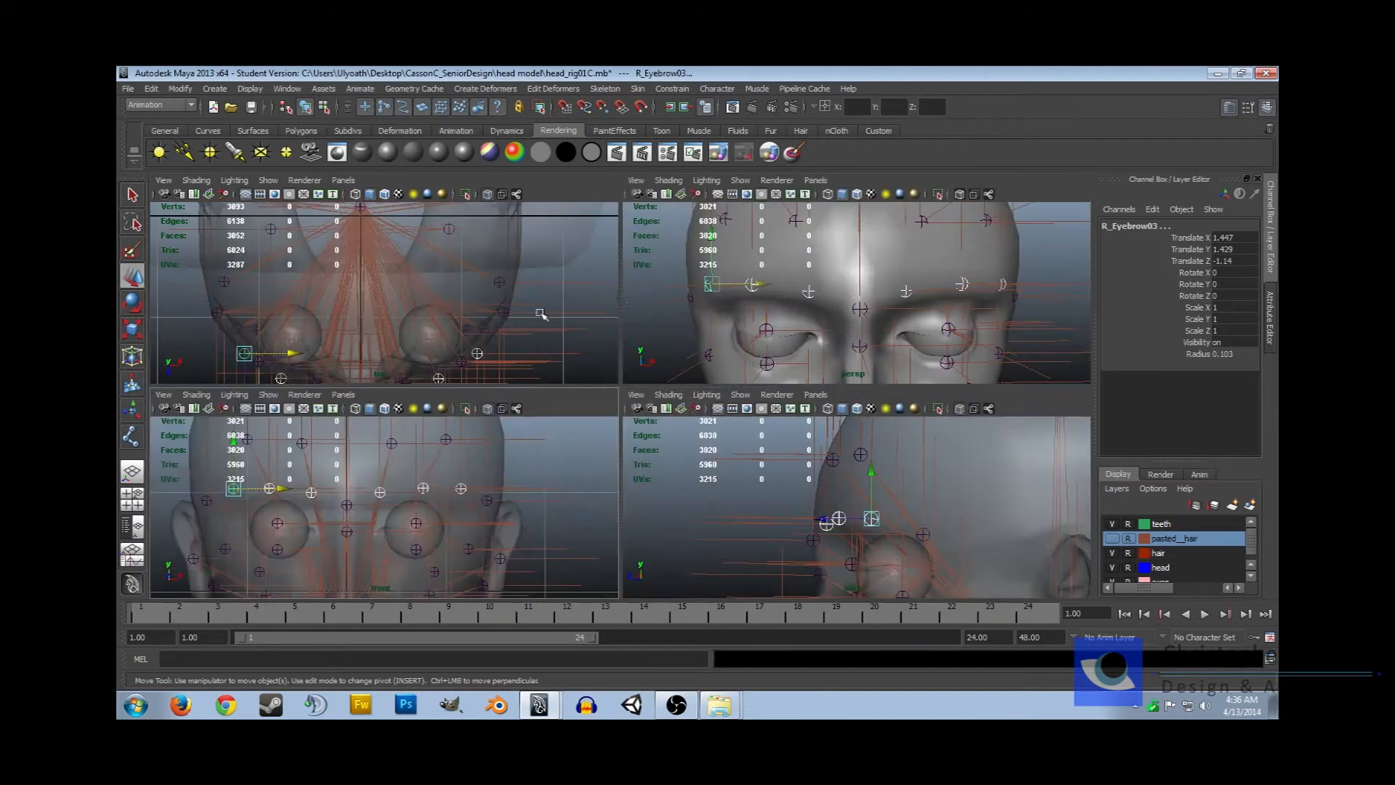
{"action": "key", "text": "space"}
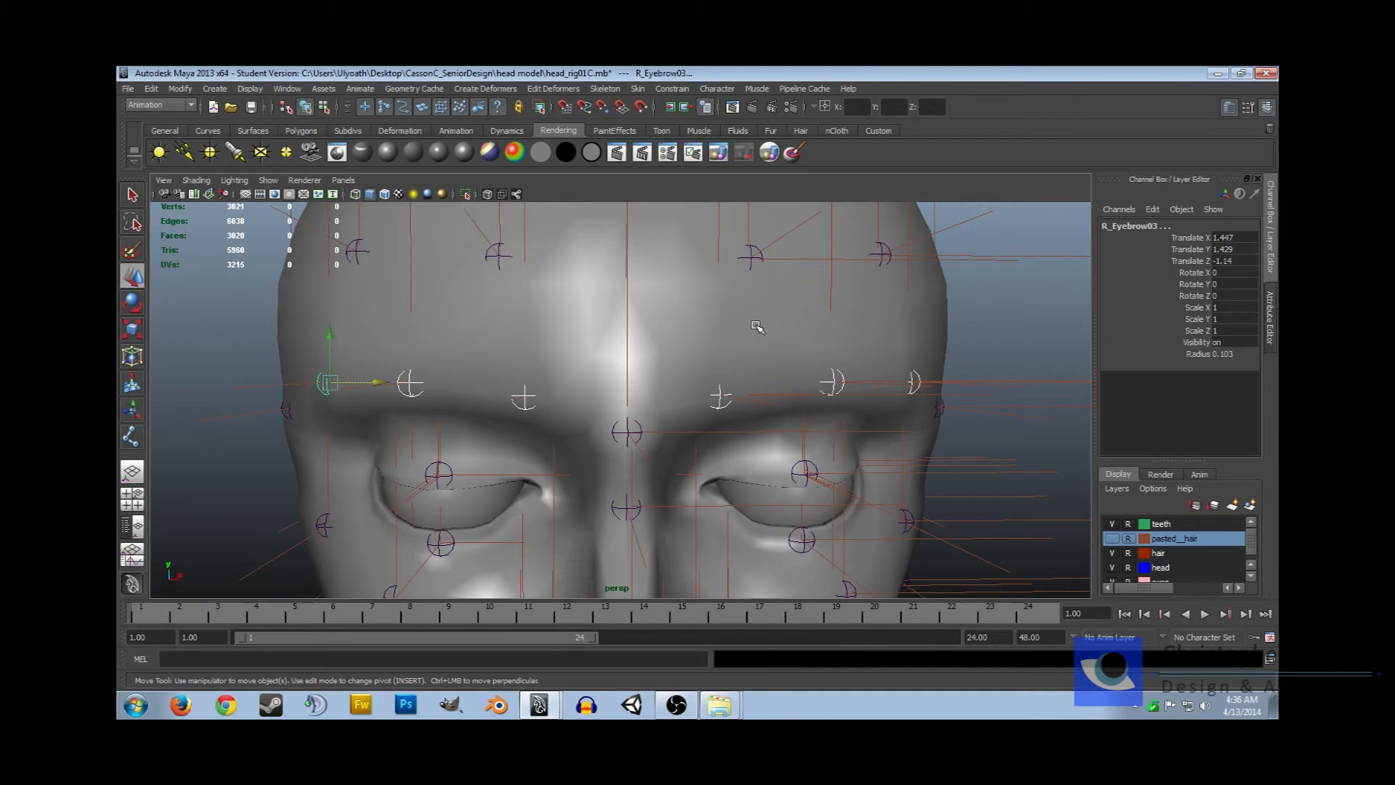
{"action": "left_click_drag", "start_coordinate": [756, 327], "coordinate": [741, 324], "text": "alt"}
Select the four forehead joints together: L_DM_Forehead01, L_DM_Forehead02 and their two right-side counterparts
{"action": "left_click", "coordinate": [694, 302]}
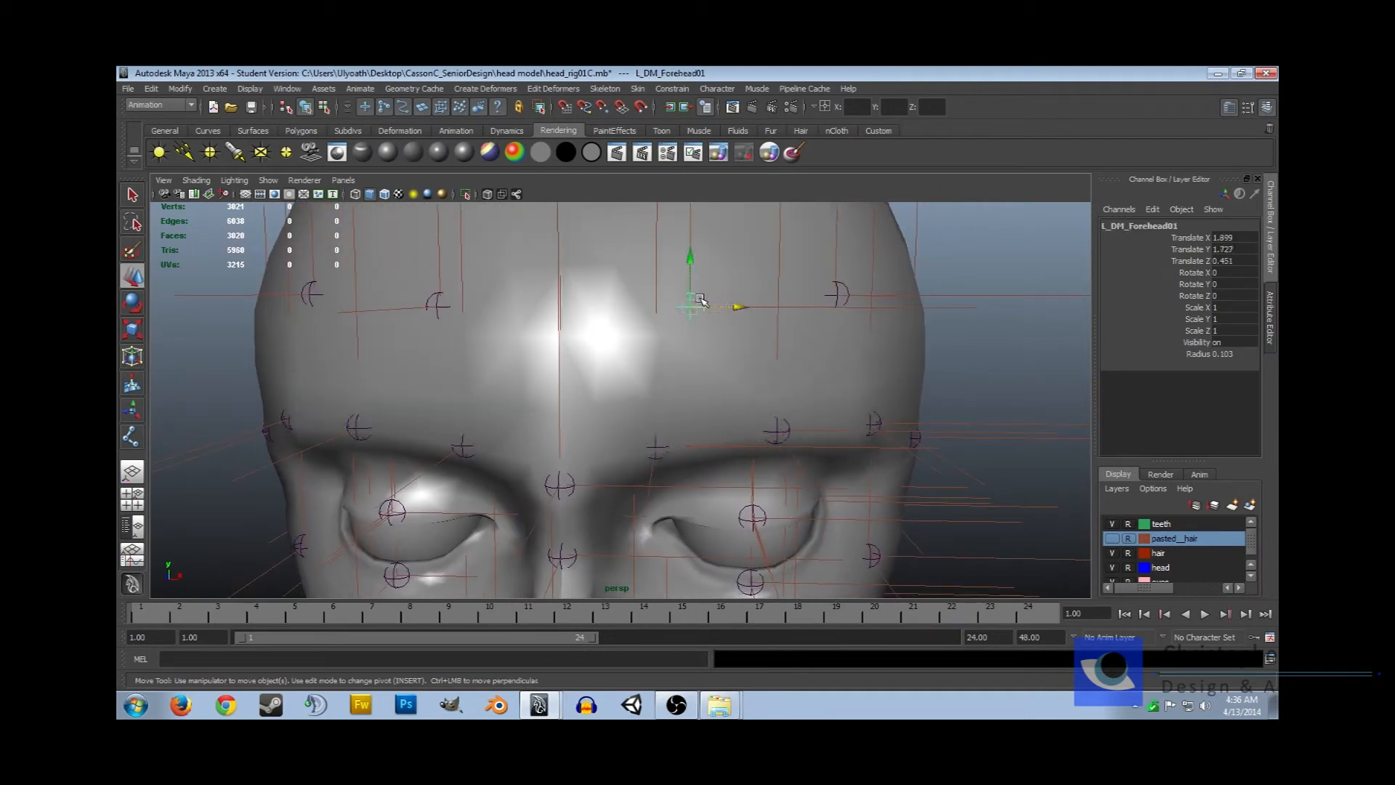
{"action": "left_click", "coordinate": [842, 290]}
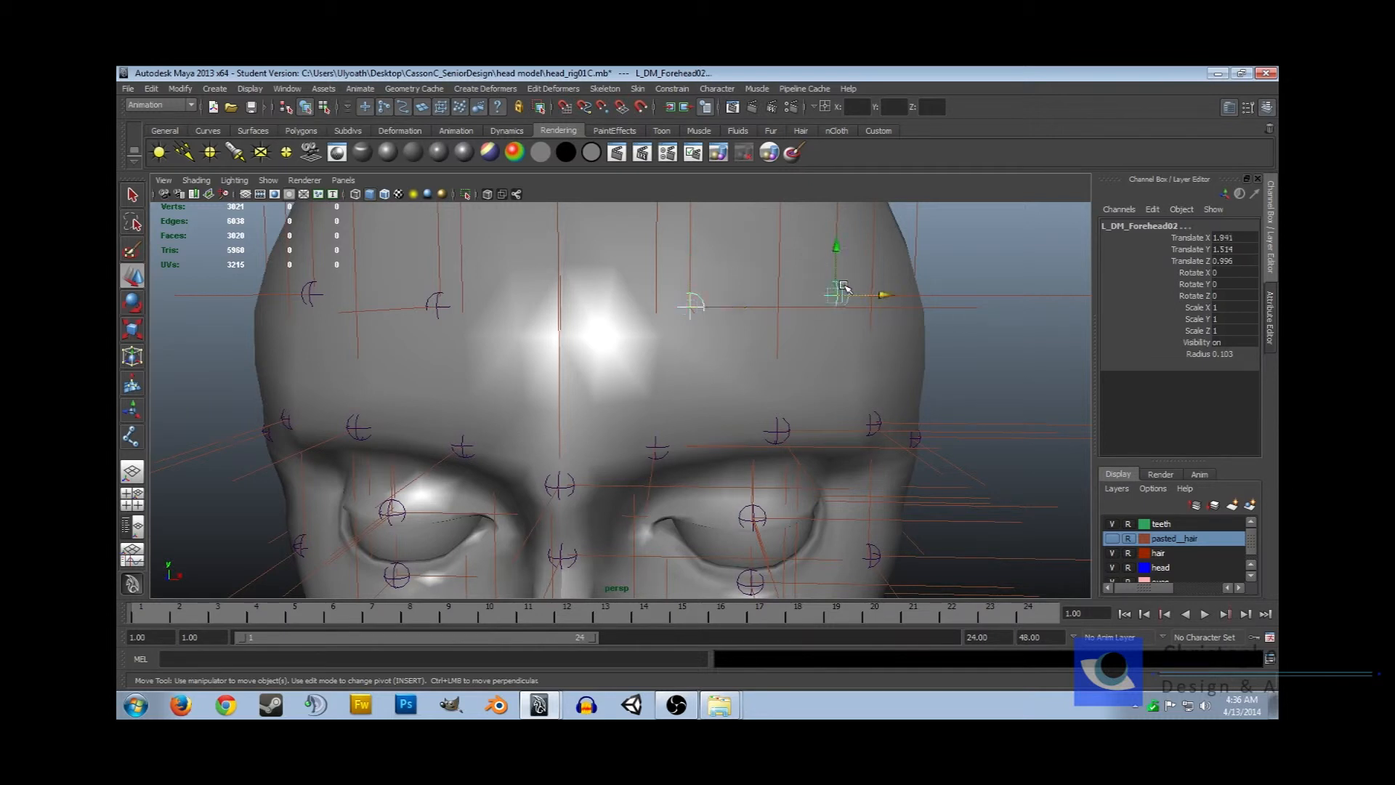
{"action": "left_click", "coordinate": [430, 300]}
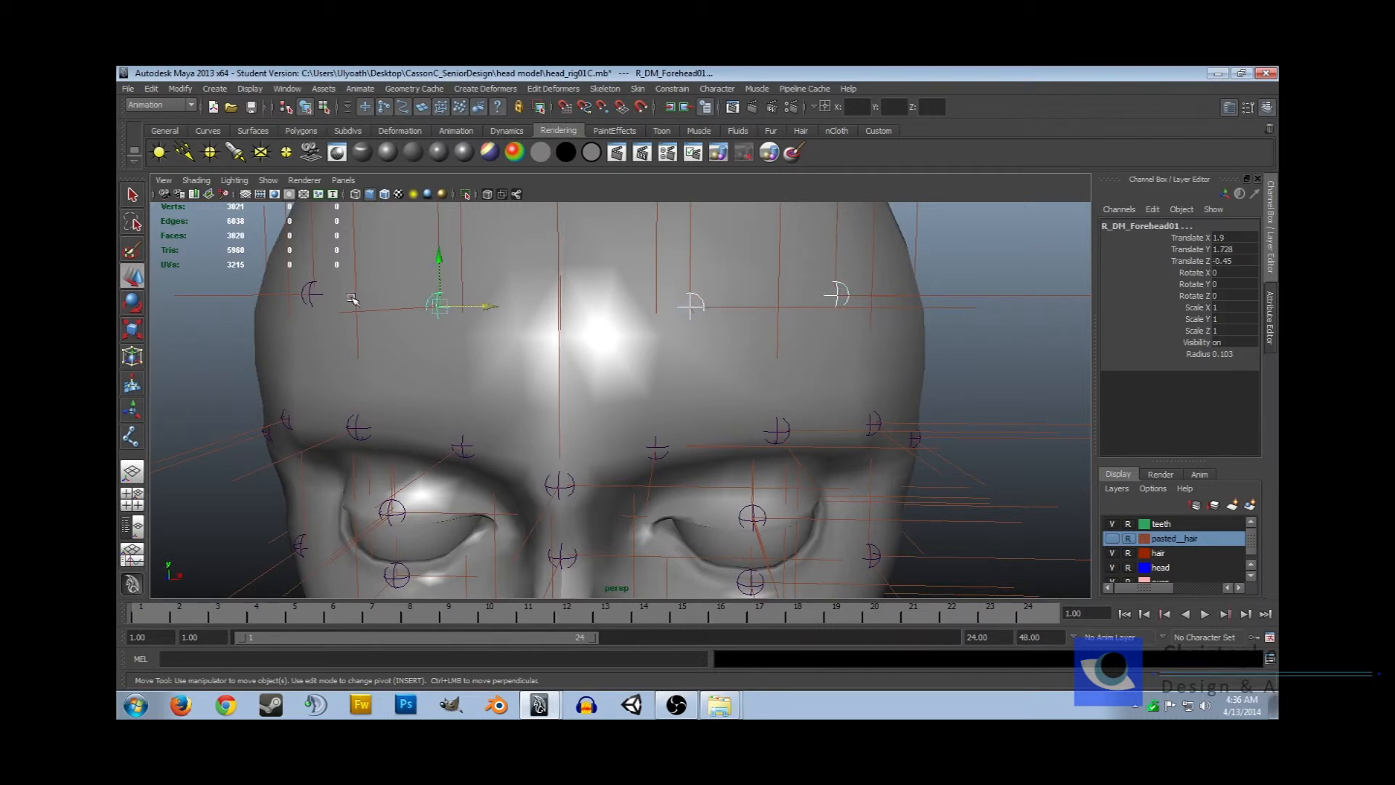
{"action": "left_click", "coordinate": [307, 289]}
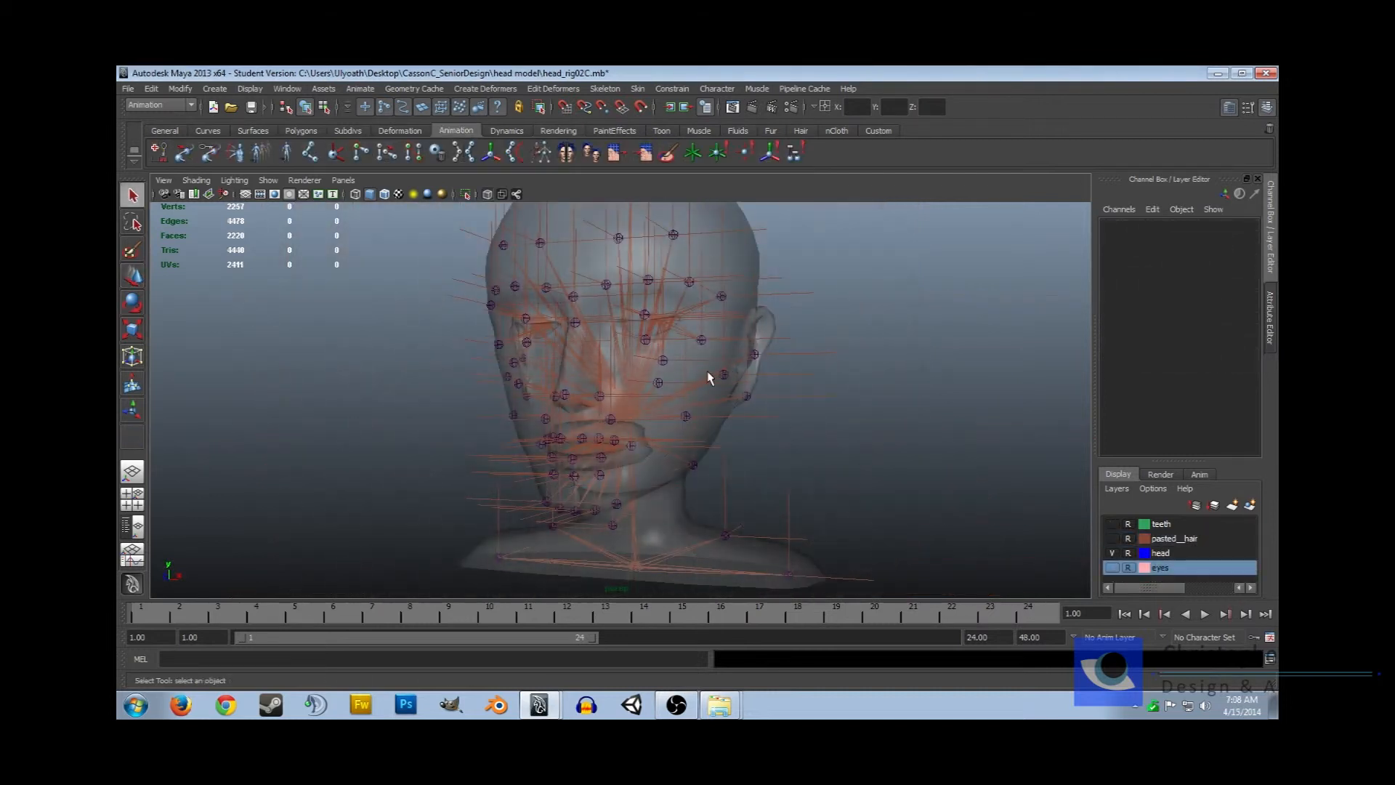
Examine the complete joint skeleton inside the head from the front, both sides and three-quarter angles
{"action": "left_click_drag", "start_coordinate": [697, 371], "coordinate": [656, 378]}
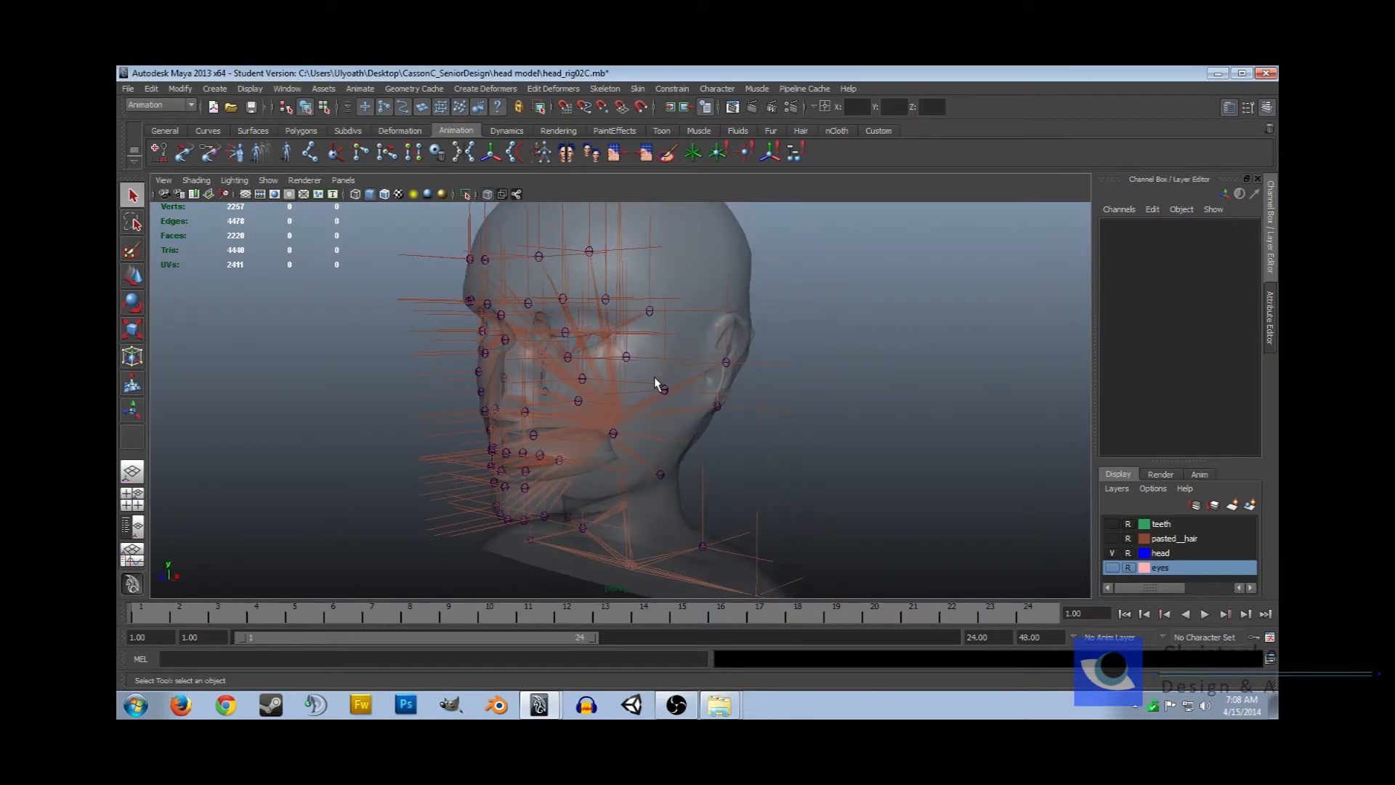
{"action": "right_click_drag", "start_coordinate": [654, 377], "coordinate": [622, 303], "text": "alt"}
{"action": "left_click_drag", "start_coordinate": [590, 399], "coordinate": [657, 398], "text": "alt"}
{"action": "left_click_drag", "start_coordinate": [663, 396], "coordinate": [667, 400], "text": "alt"}
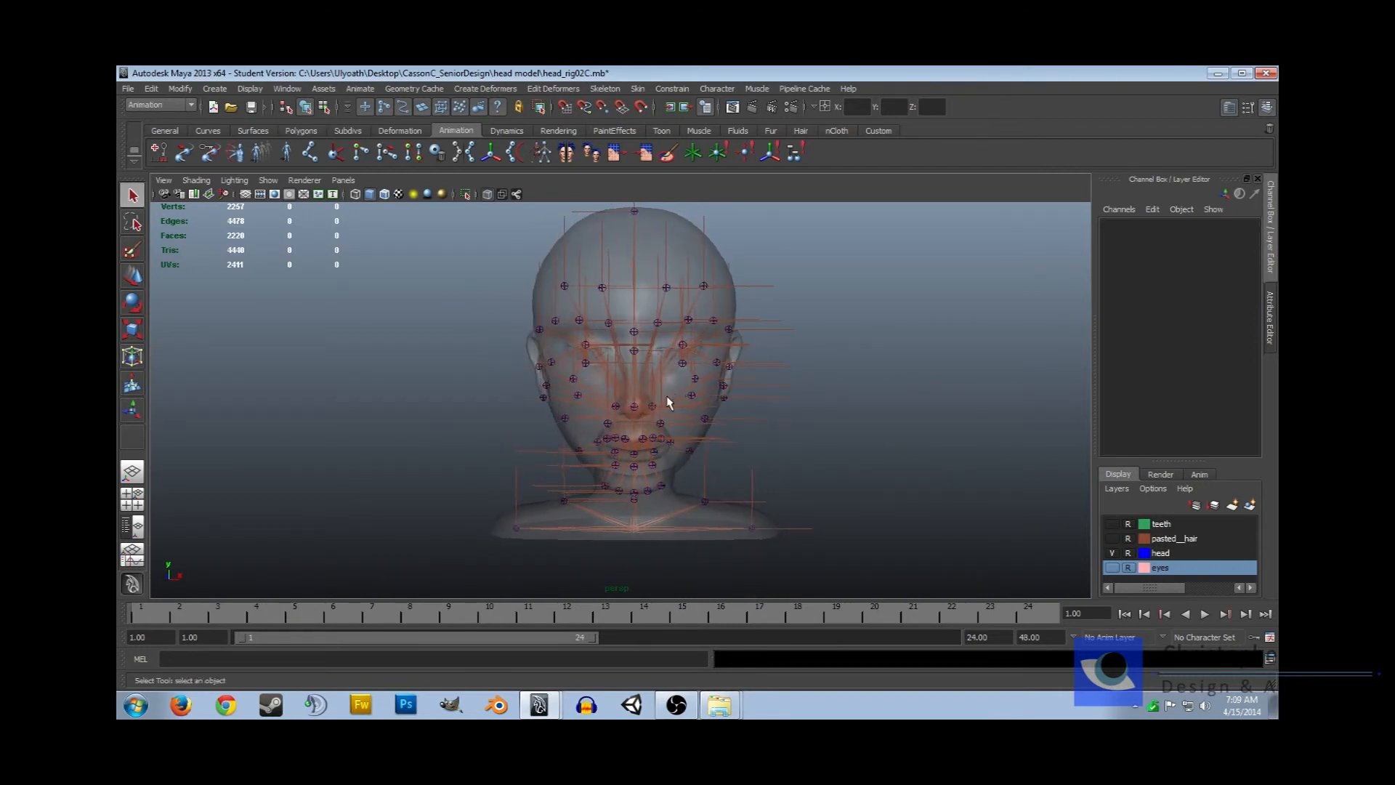
{"action": "left_click_drag", "start_coordinate": [572, 445], "coordinate": [715, 436], "text": "alt"}
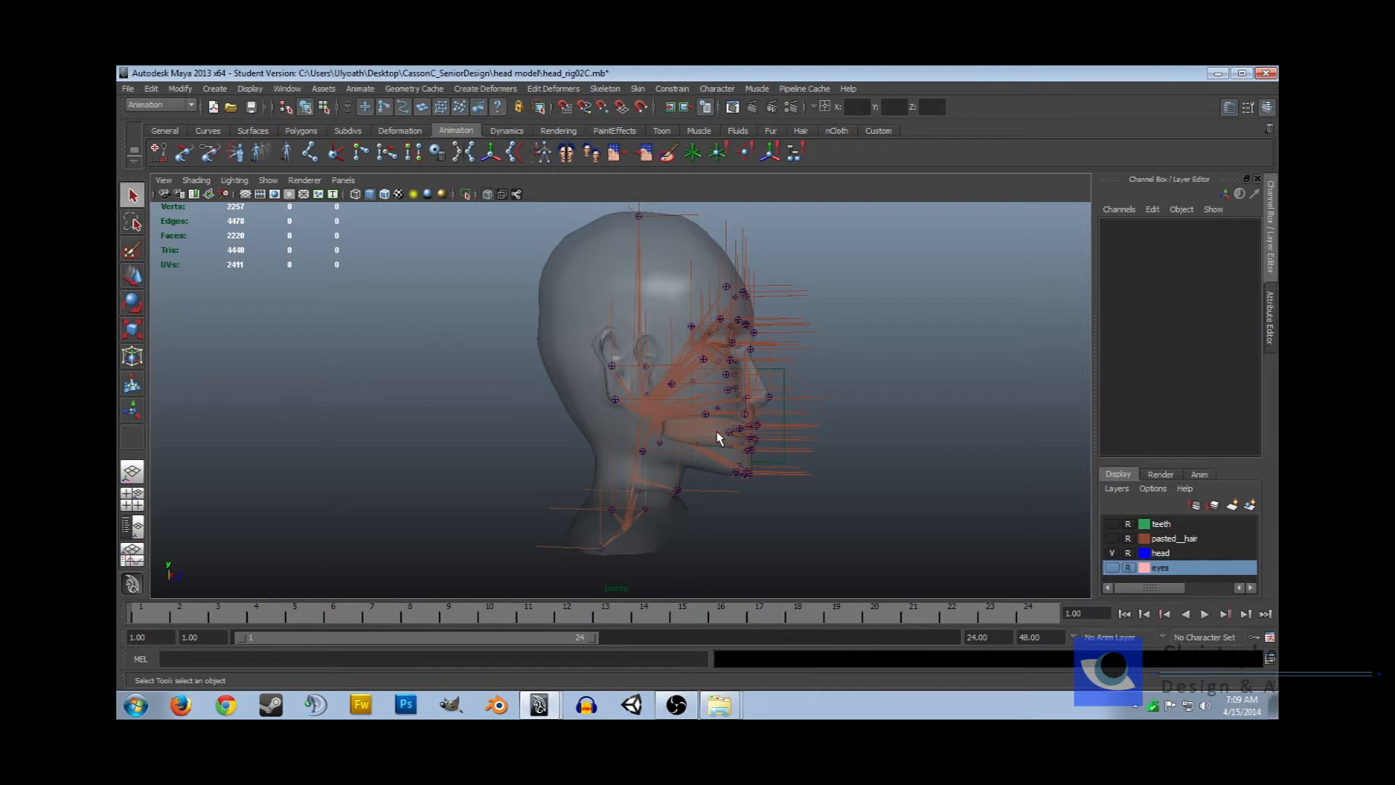
{"action": "left_click_drag", "start_coordinate": [719, 437], "coordinate": [587, 423], "text": "alt"}
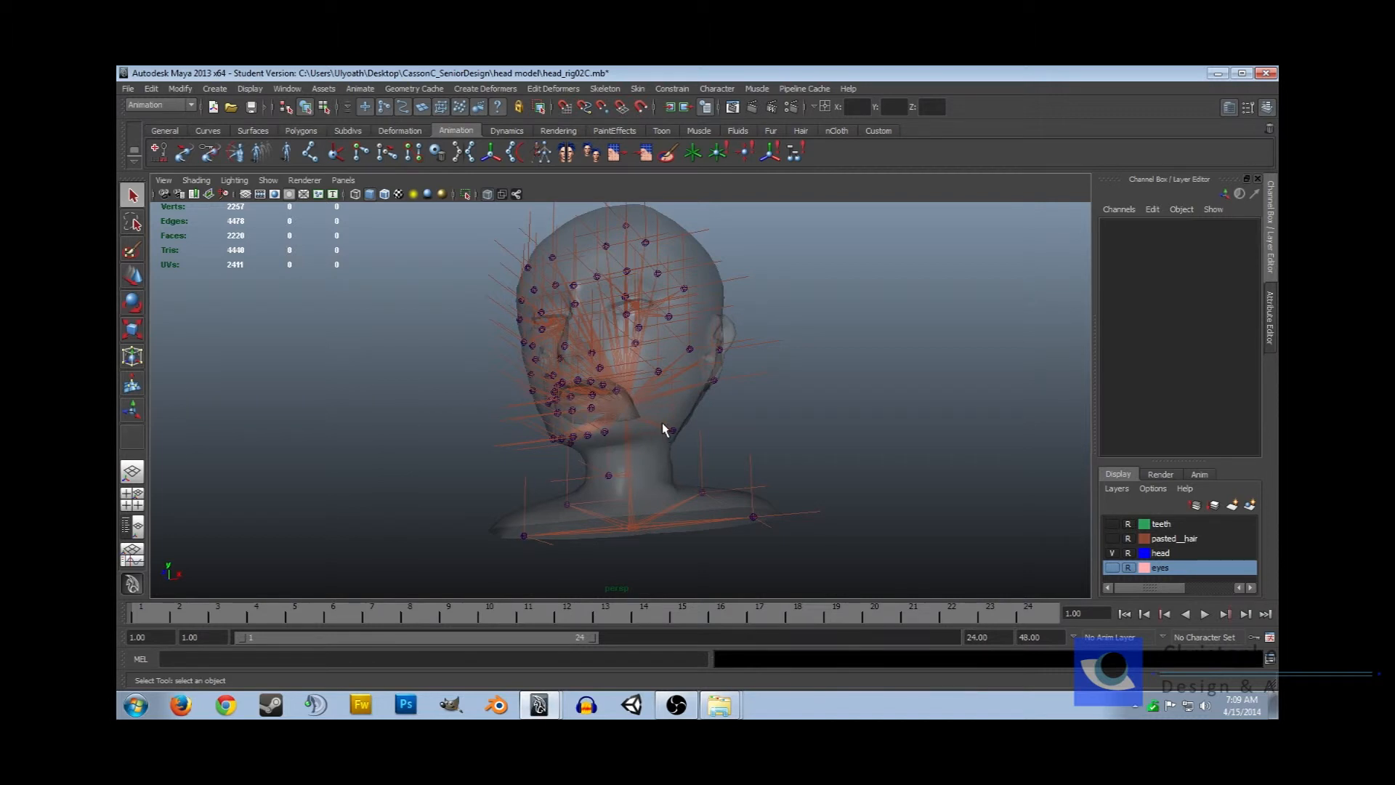
{"action": "left_click_drag", "start_coordinate": [662, 421], "coordinate": [663, 442], "text": "alt"}
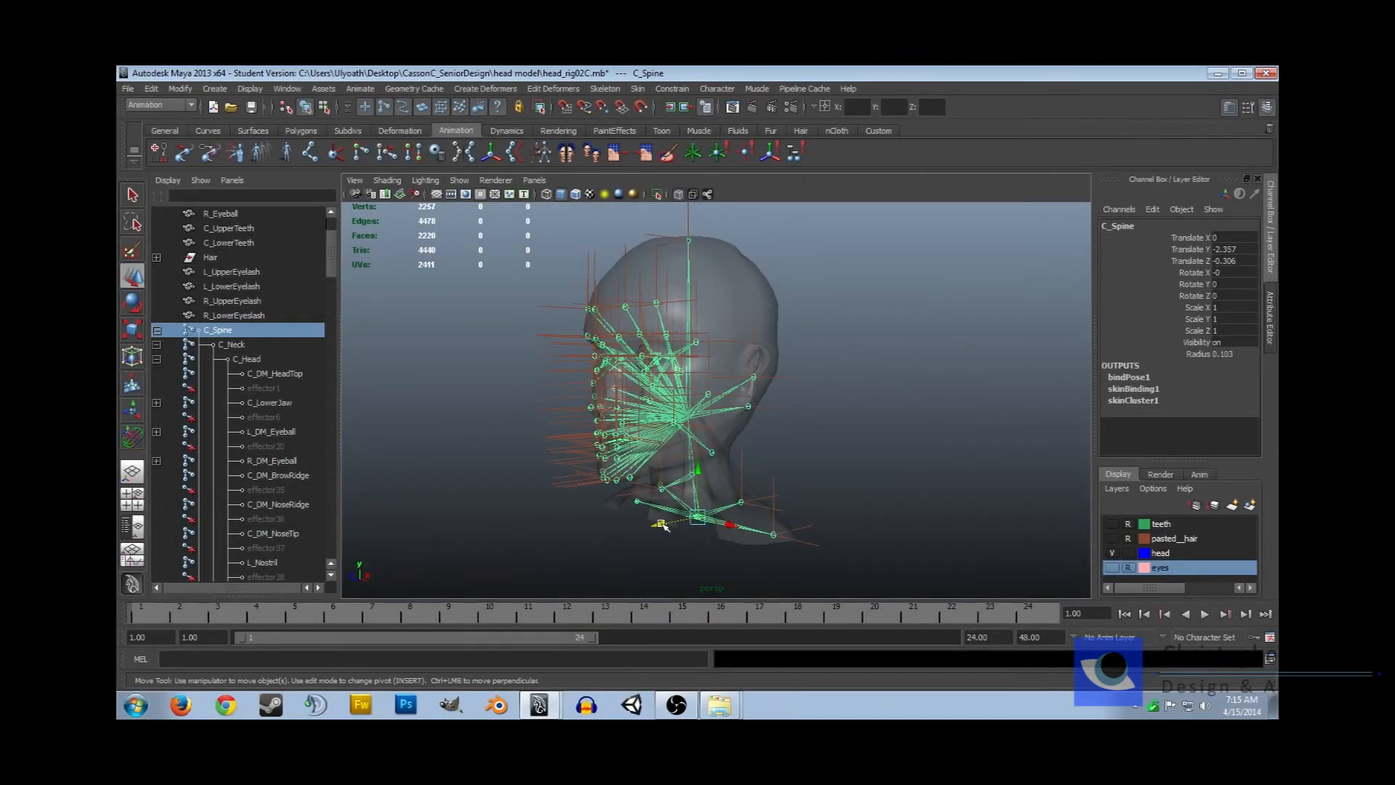
Test the bound skin's deformation by moving C_Spine and rotating C_LowerJaw
{"action": "left_click_drag", "start_coordinate": [664, 524], "coordinate": [441, 581]}
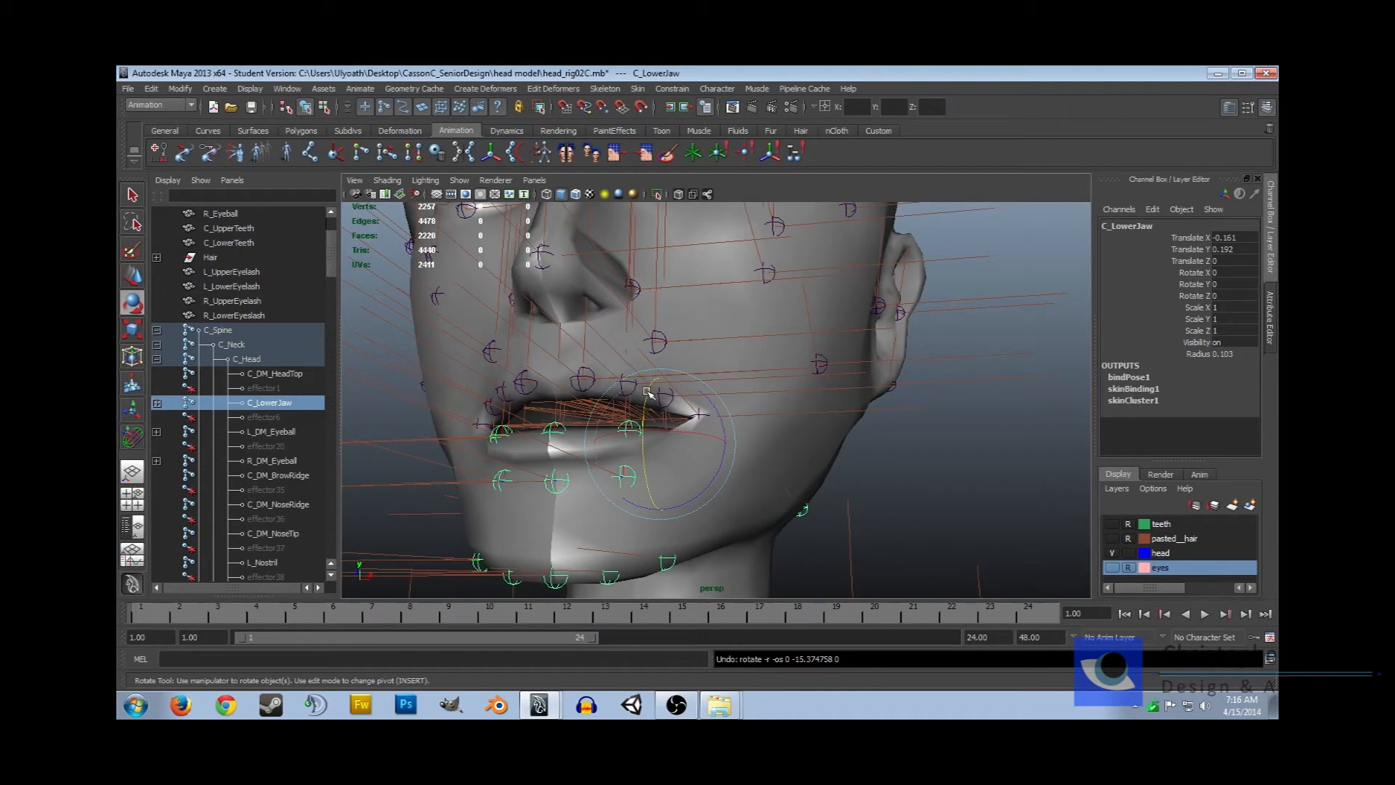
{"action": "left_click_drag", "start_coordinate": [647, 397], "coordinate": [651, 431]}
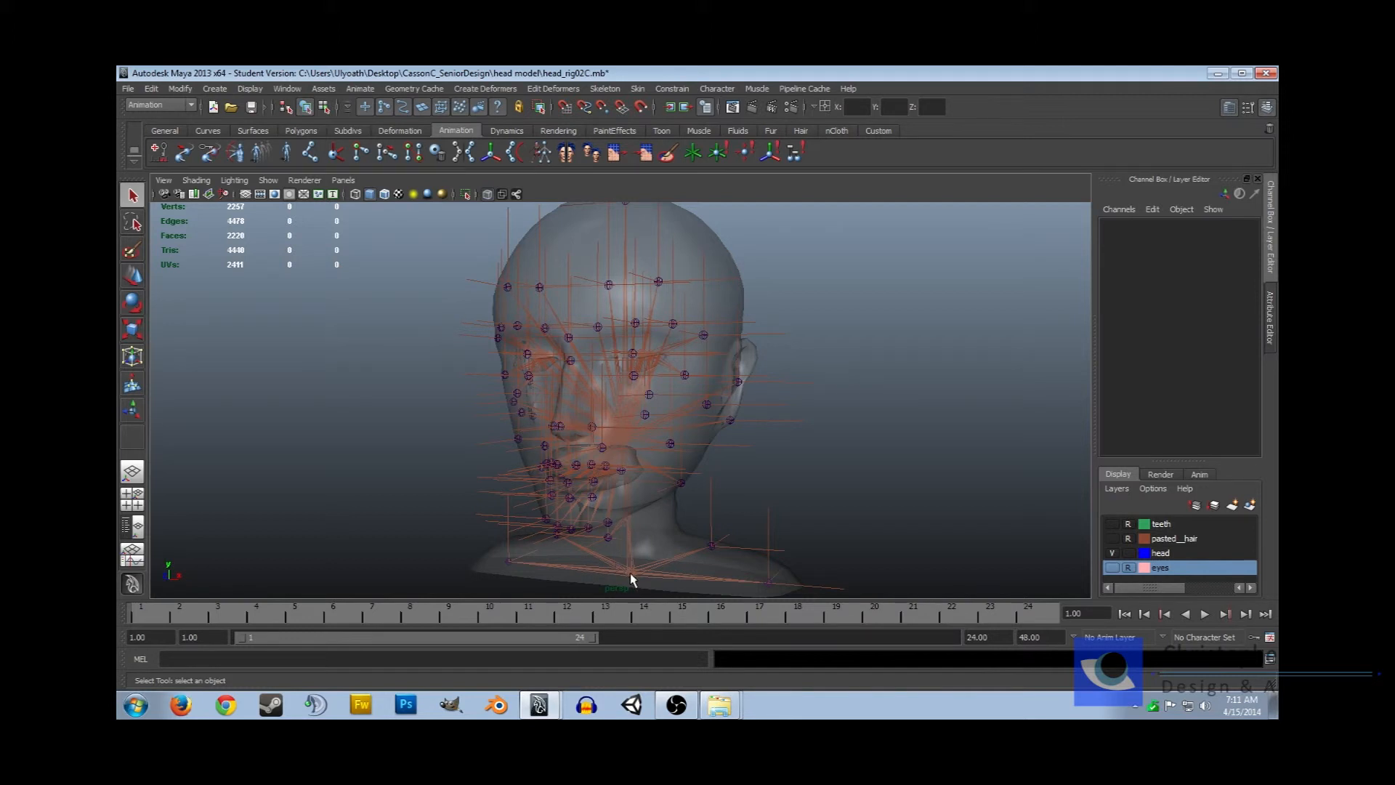
Bind the Head mesh to the C_Spine skeleton with Interactive Skin Bind
{"action": "left_click", "coordinate": [630, 573]}
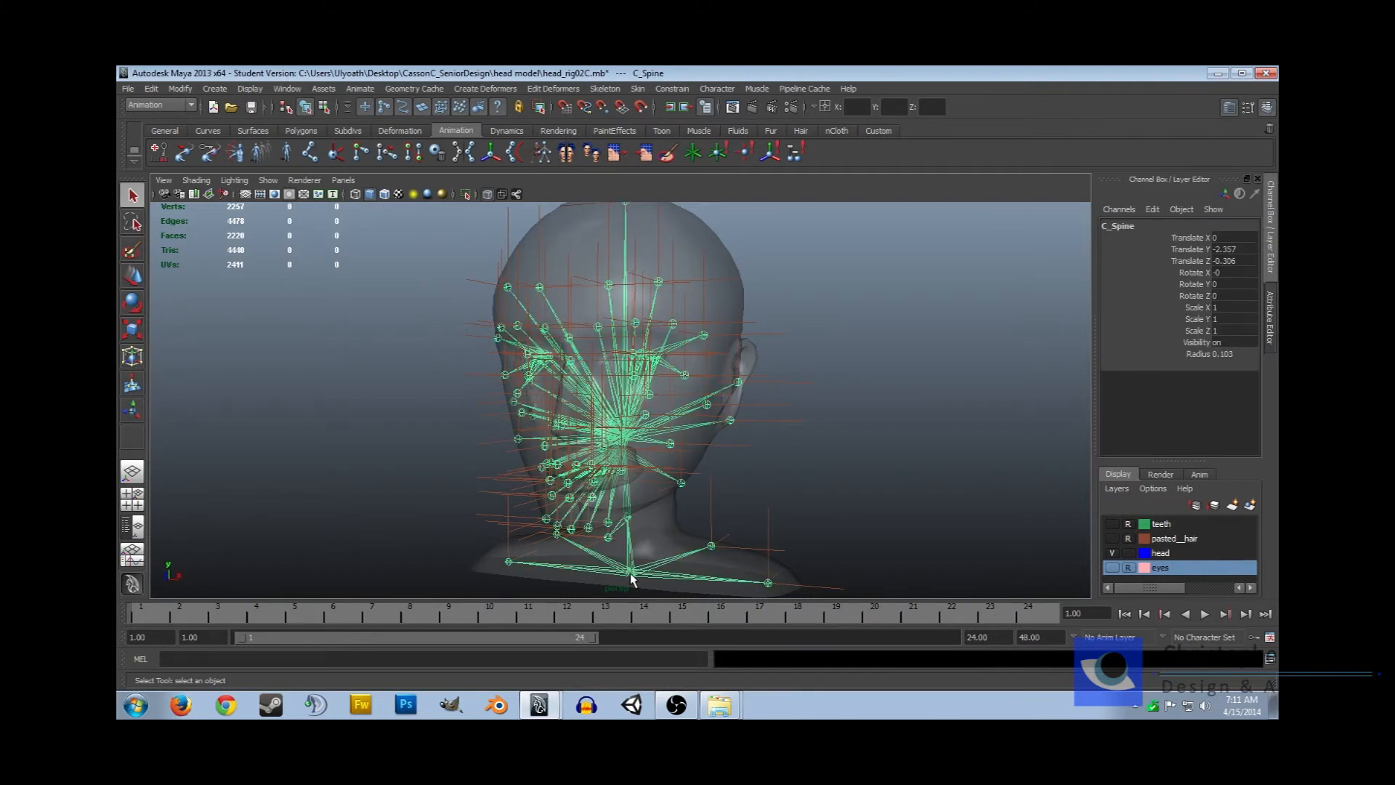
{"action": "left_click", "coordinate": [663, 542]}
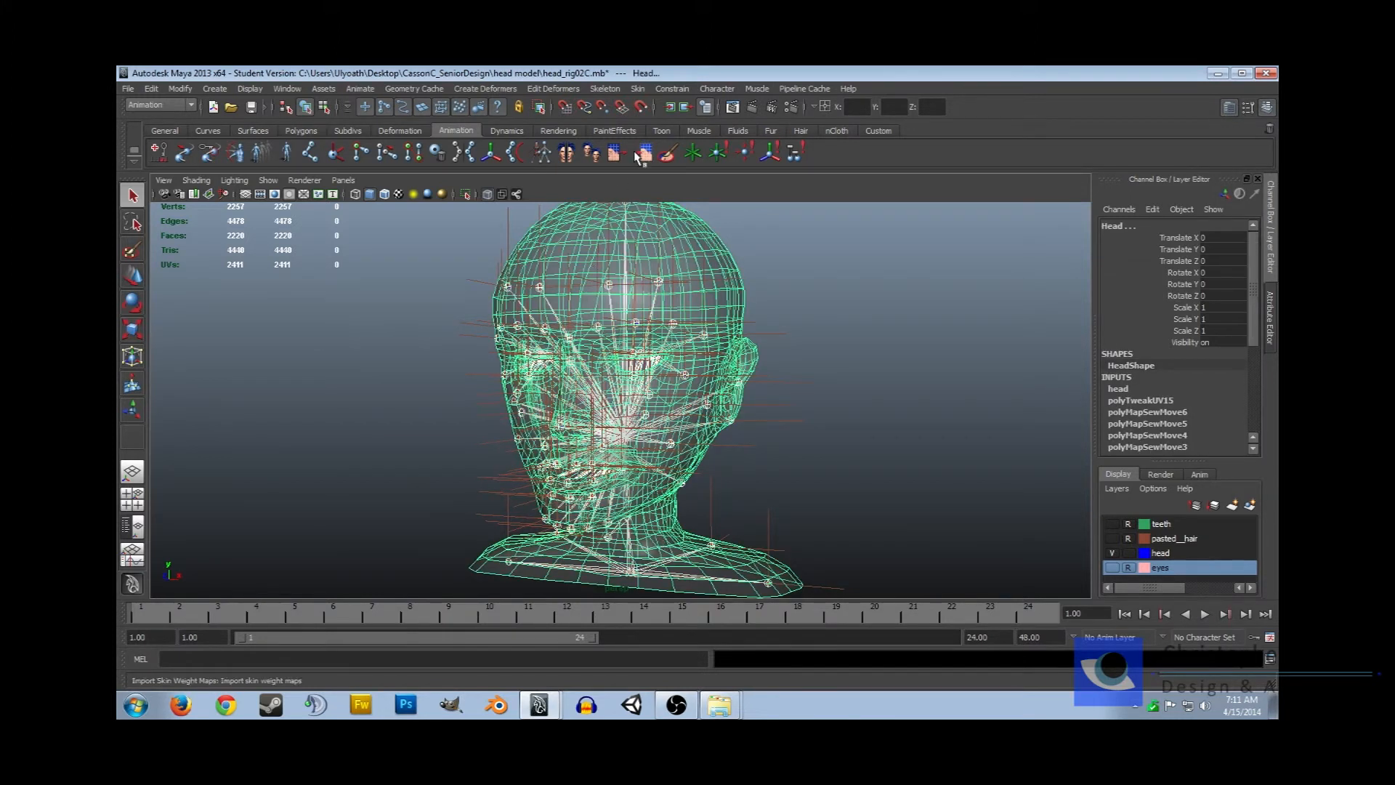
{"action": "left_click", "coordinate": [639, 89]}
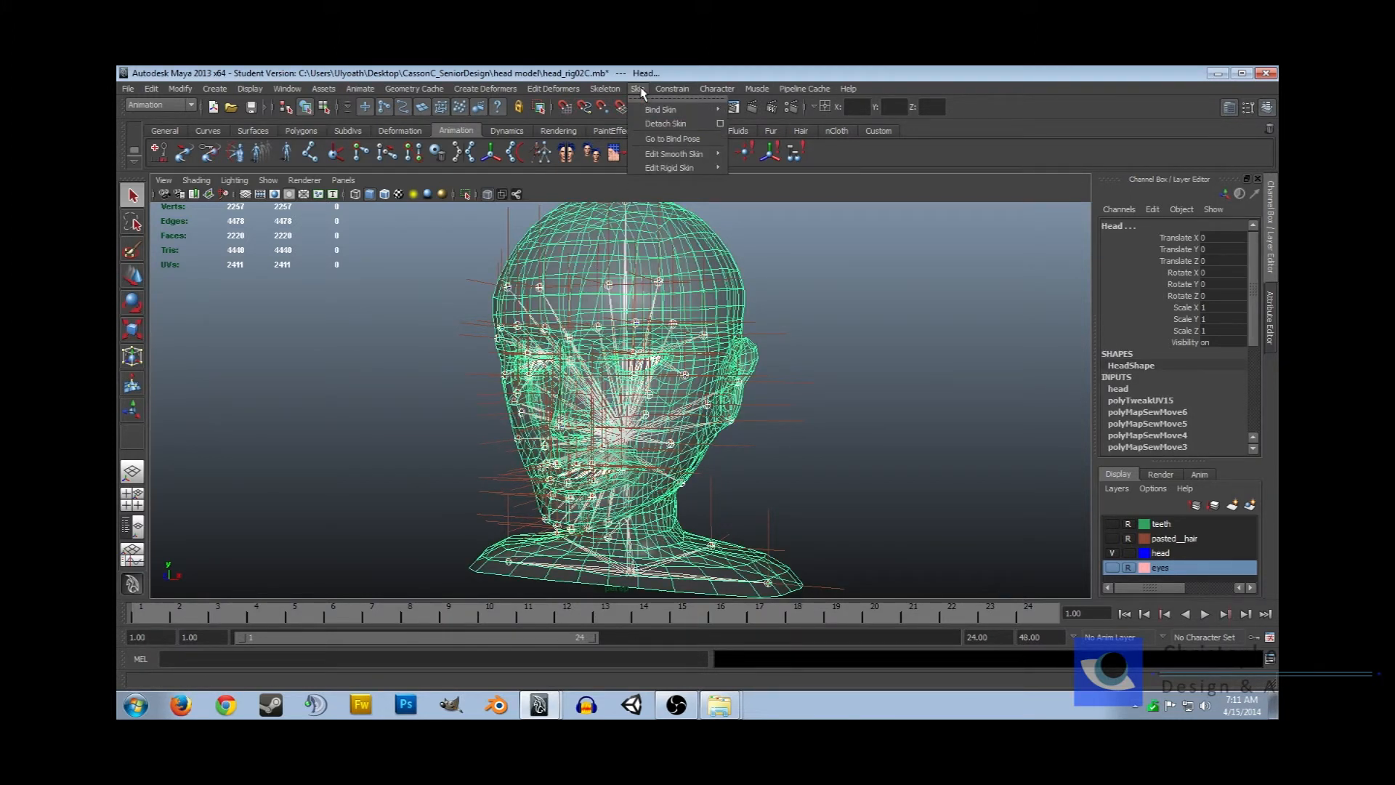
{"action": "mouse_move", "coordinate": [656, 110]}
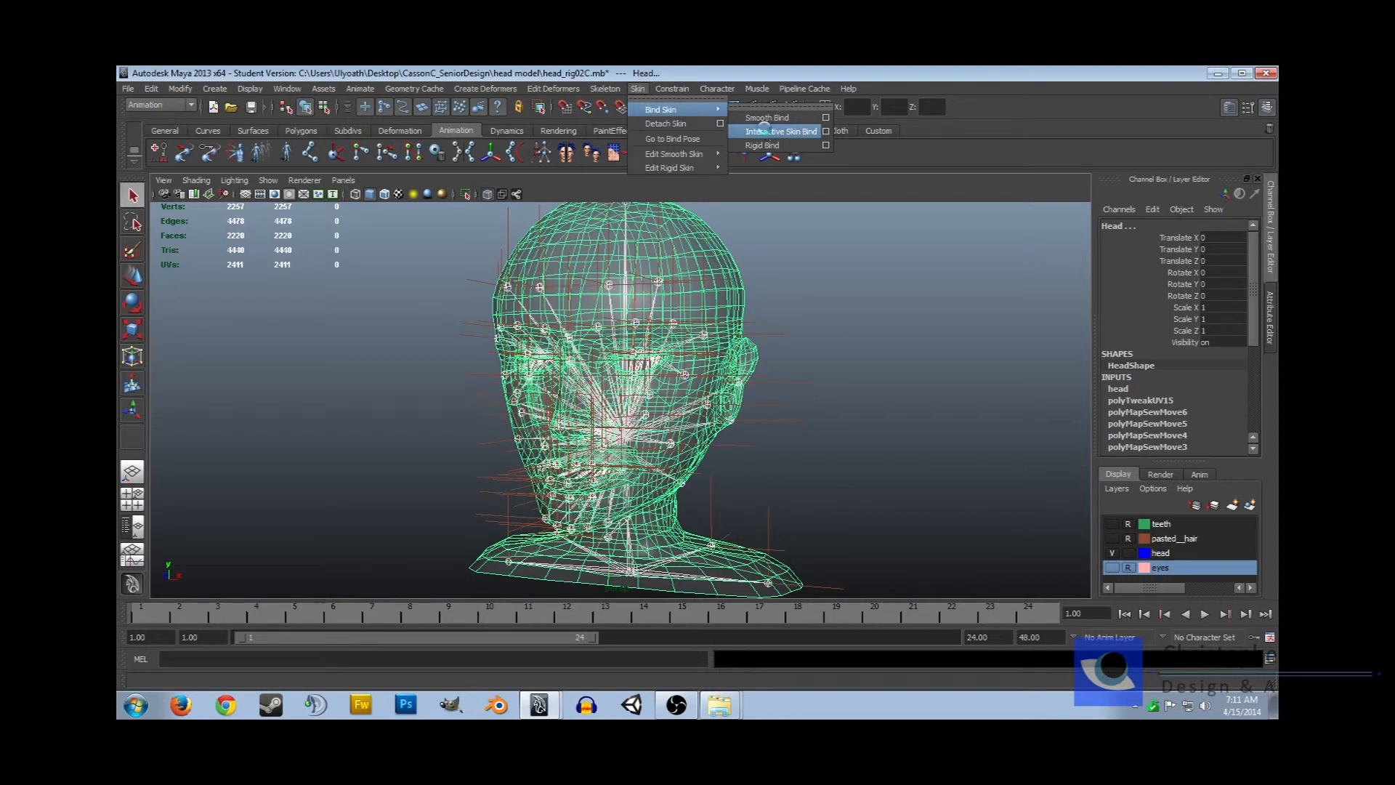
{"action": "left_click", "coordinate": [770, 132]}
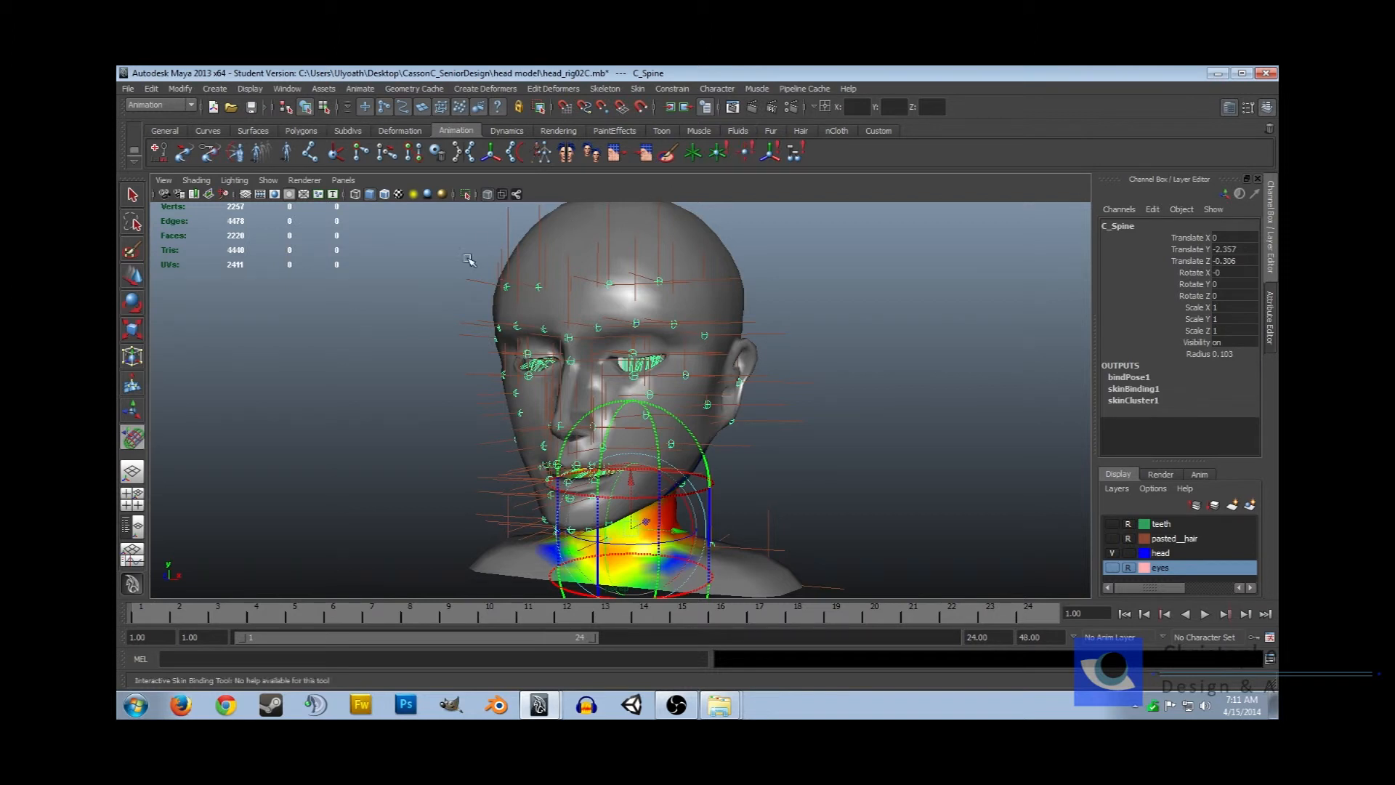
Show the scene hierarchy expanded from C_Spine down to C_Head's child joints, and adjust C_Spine's skin influence volume
{"action": "left_click", "coordinate": [129, 535]}
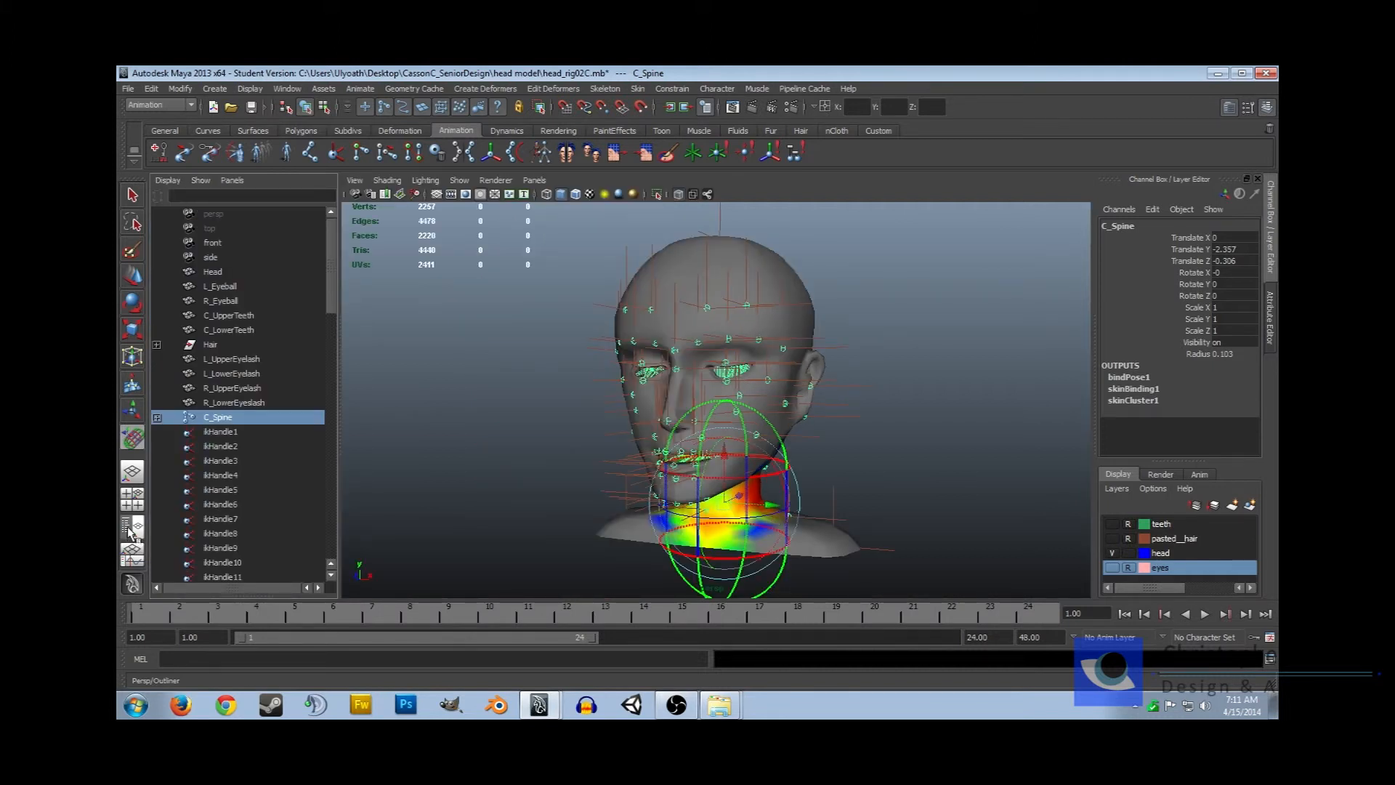
{"action": "left_click", "coordinate": [158, 419]}
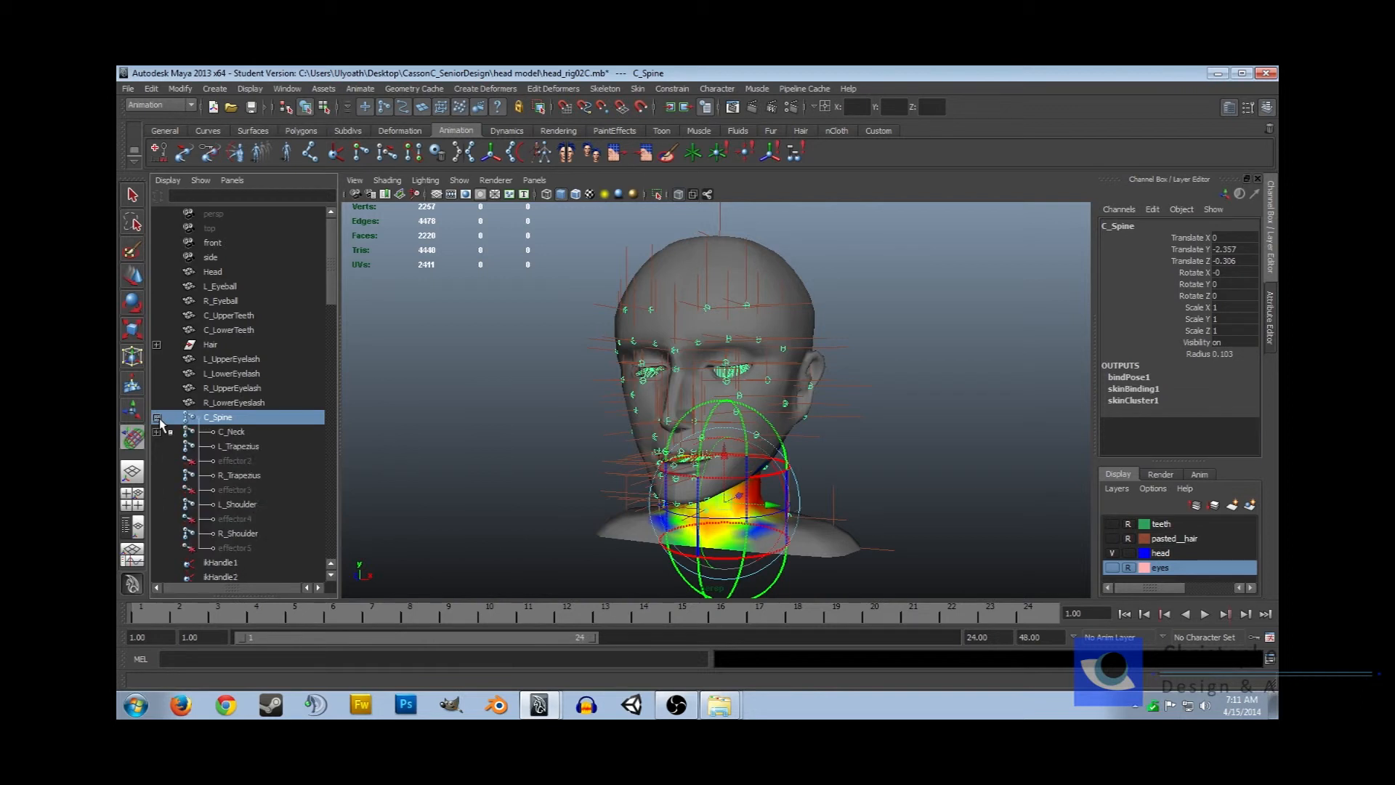
{"action": "left_click", "coordinate": [157, 433]}
{"action": "left_click", "coordinate": [157, 447]}
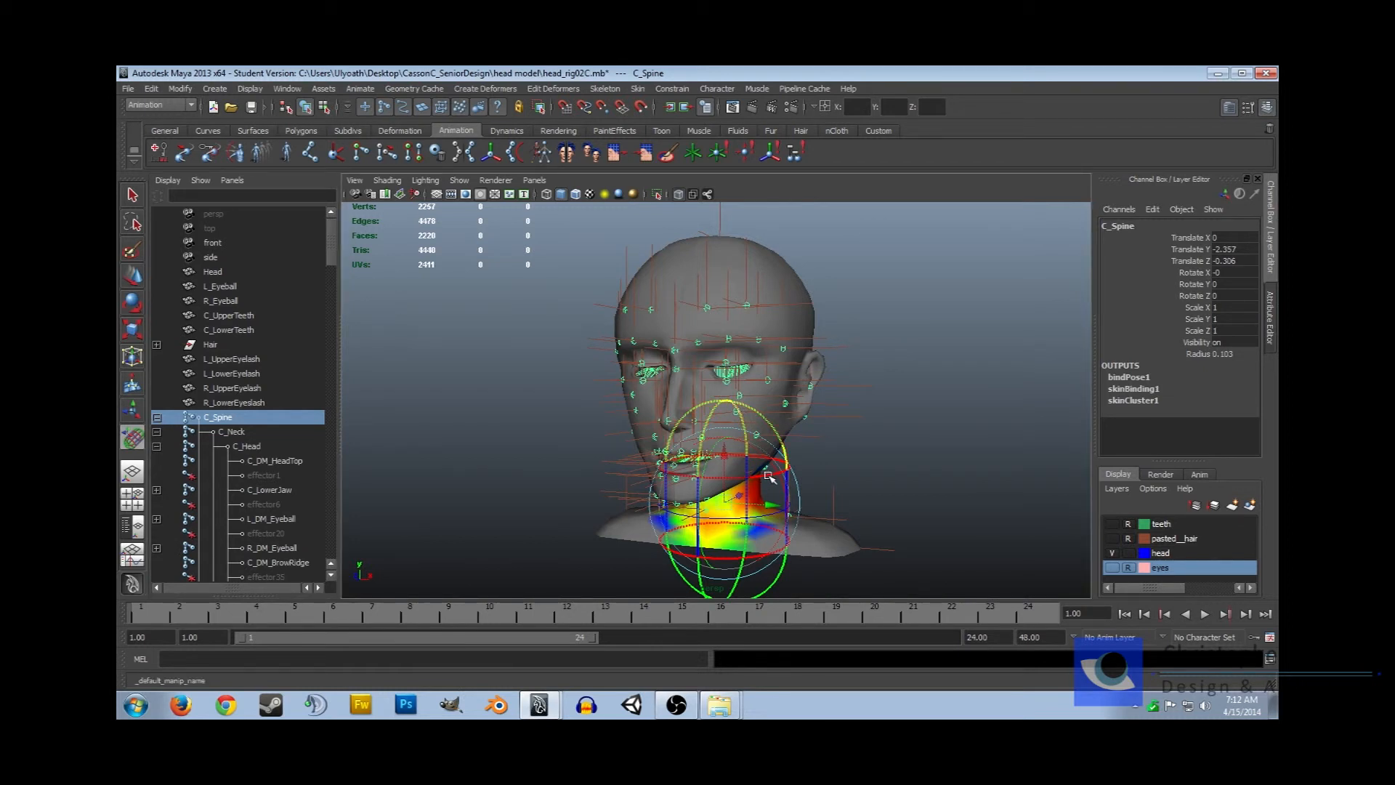
{"action": "left_click_drag", "start_coordinate": [768, 476], "coordinate": [715, 476]}
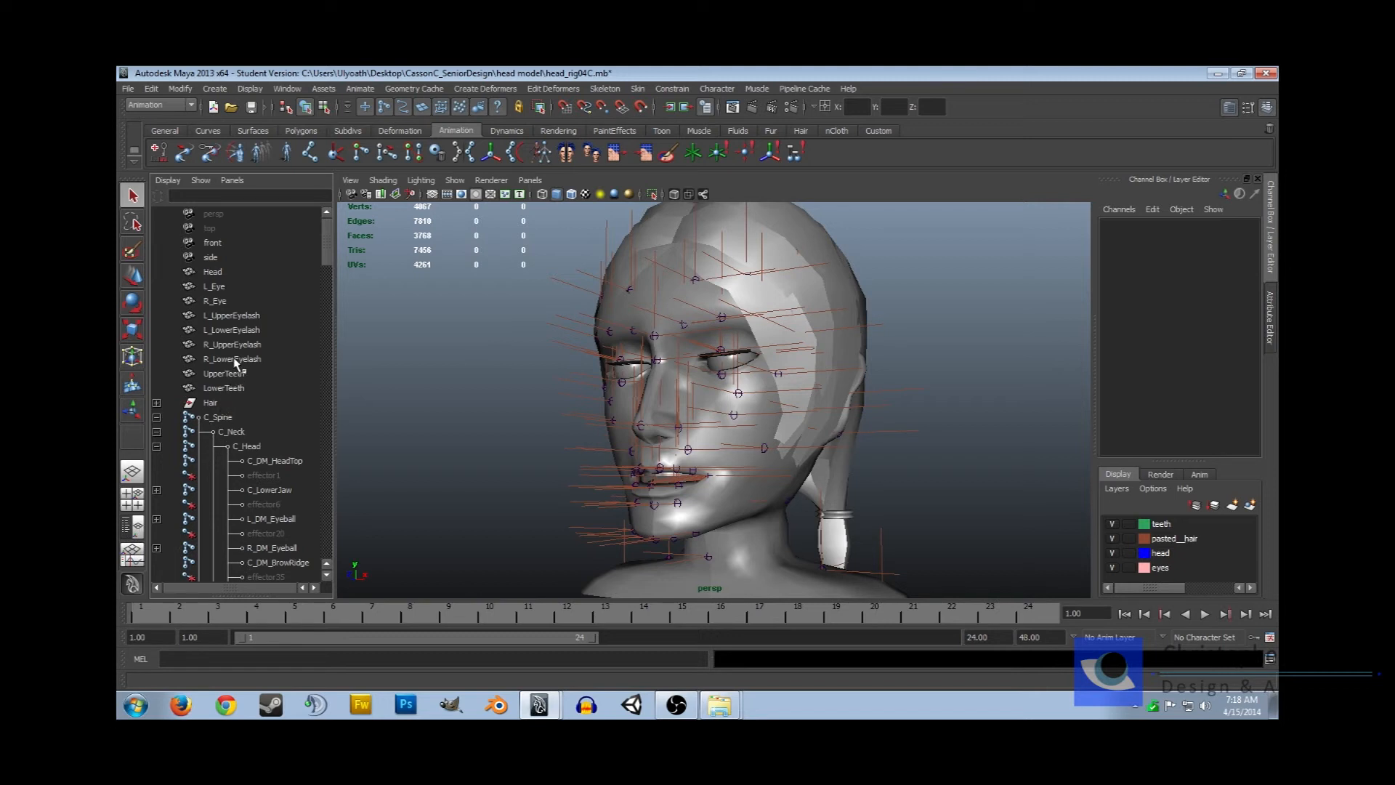
Parent the Hair group under the C_DM_HeadTop joint
{"action": "left_click", "coordinate": [213, 273]}
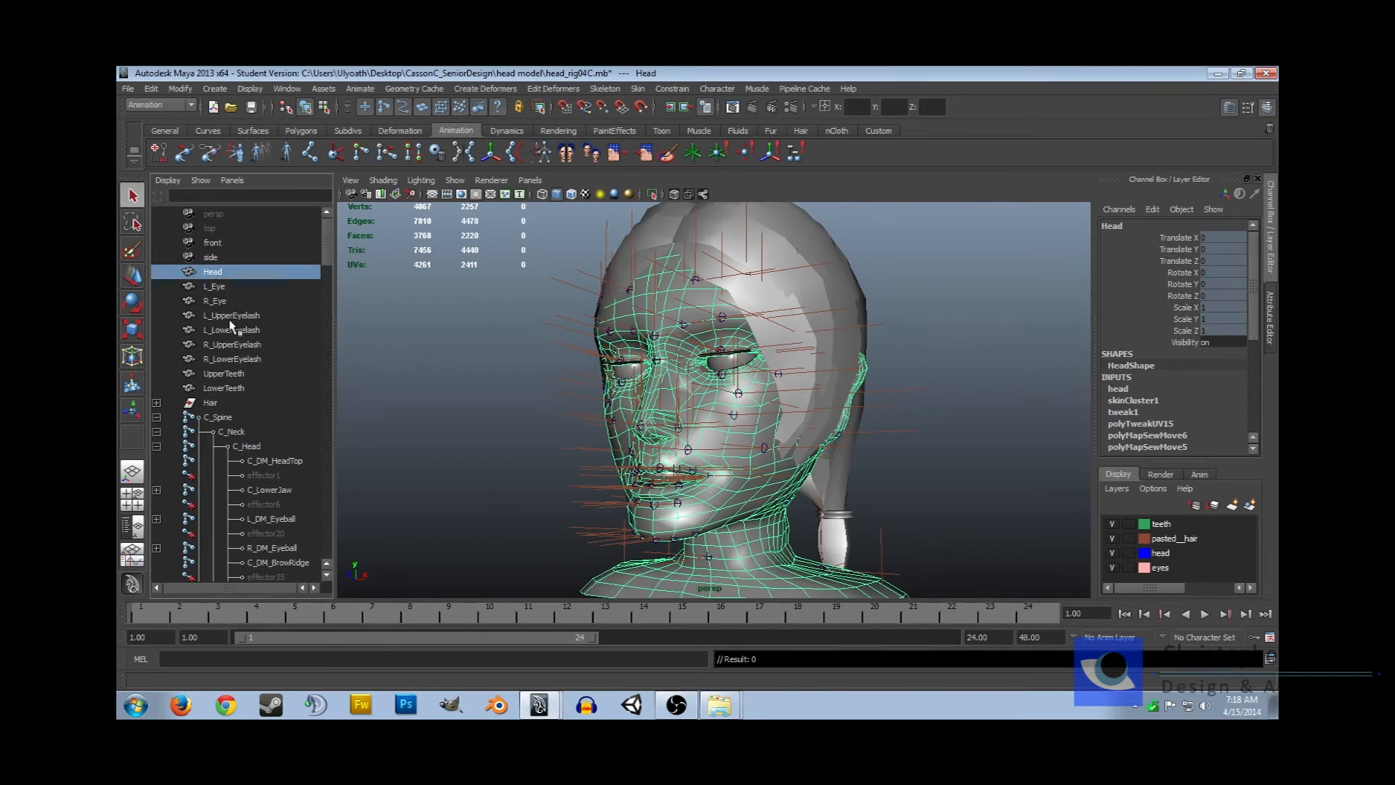
{"action": "left_click", "coordinate": [211, 405]}
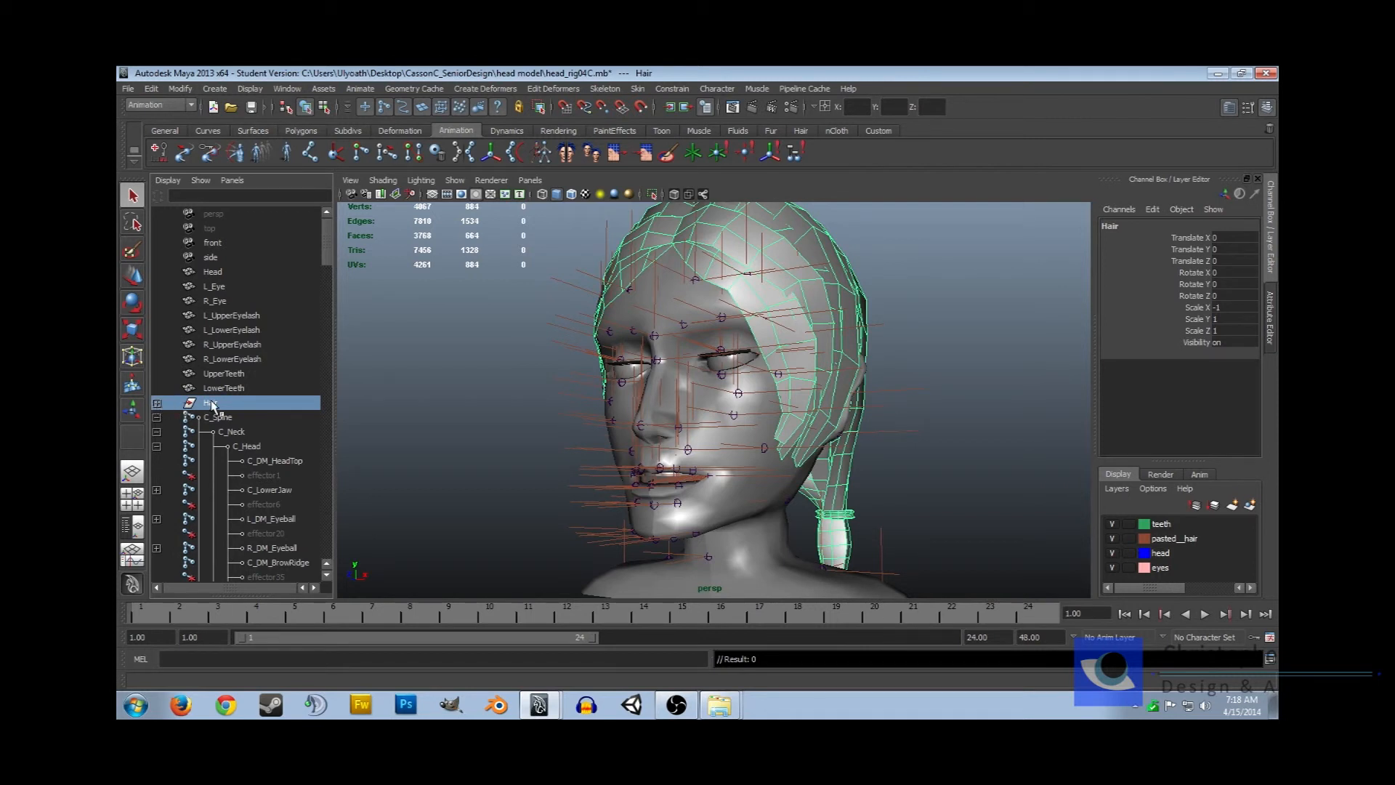
{"action": "left_click_drag", "start_coordinate": [213, 407], "coordinate": [266, 467]}
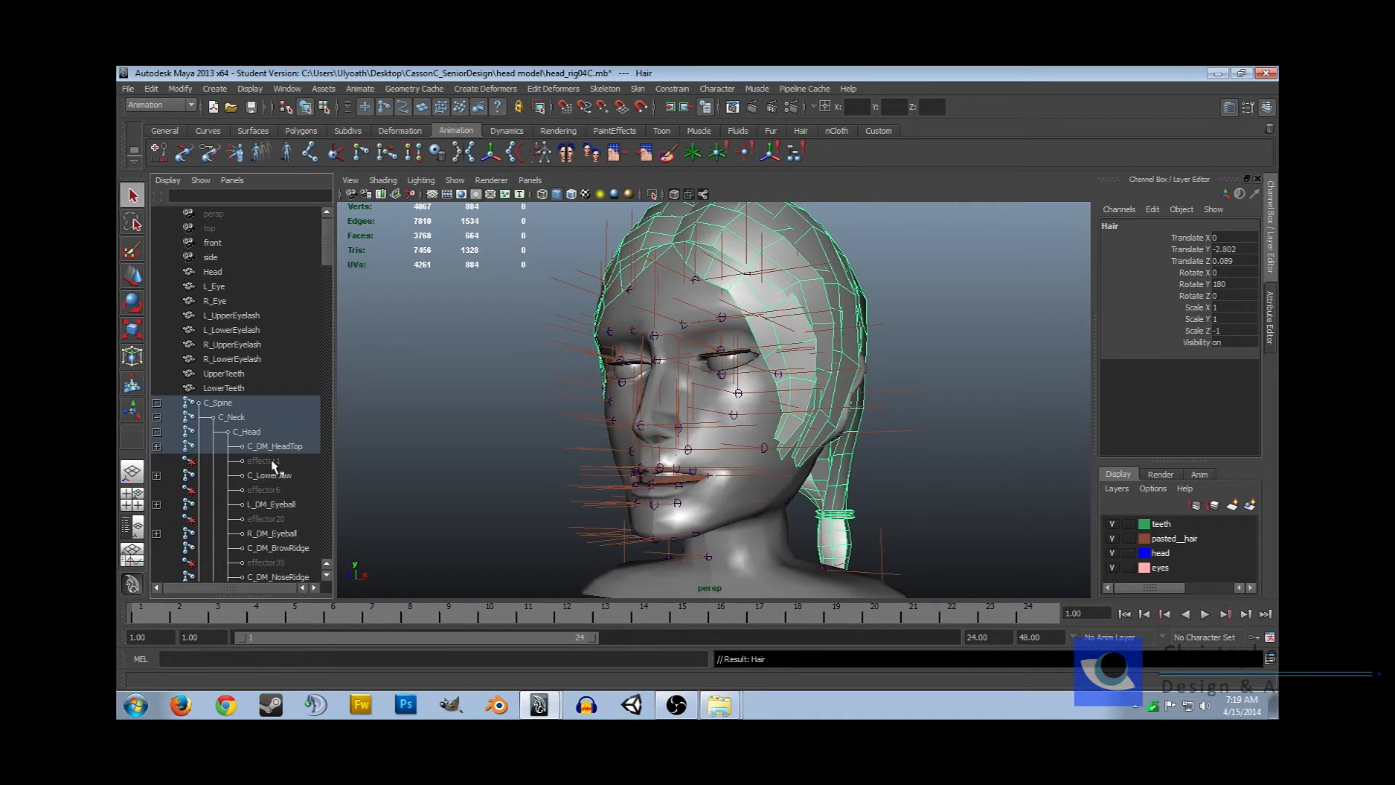
Show the head in X-ray display and rotate the C_Neck joint slightly to test how the hair follows
{"action": "left_click", "coordinate": [411, 418]}
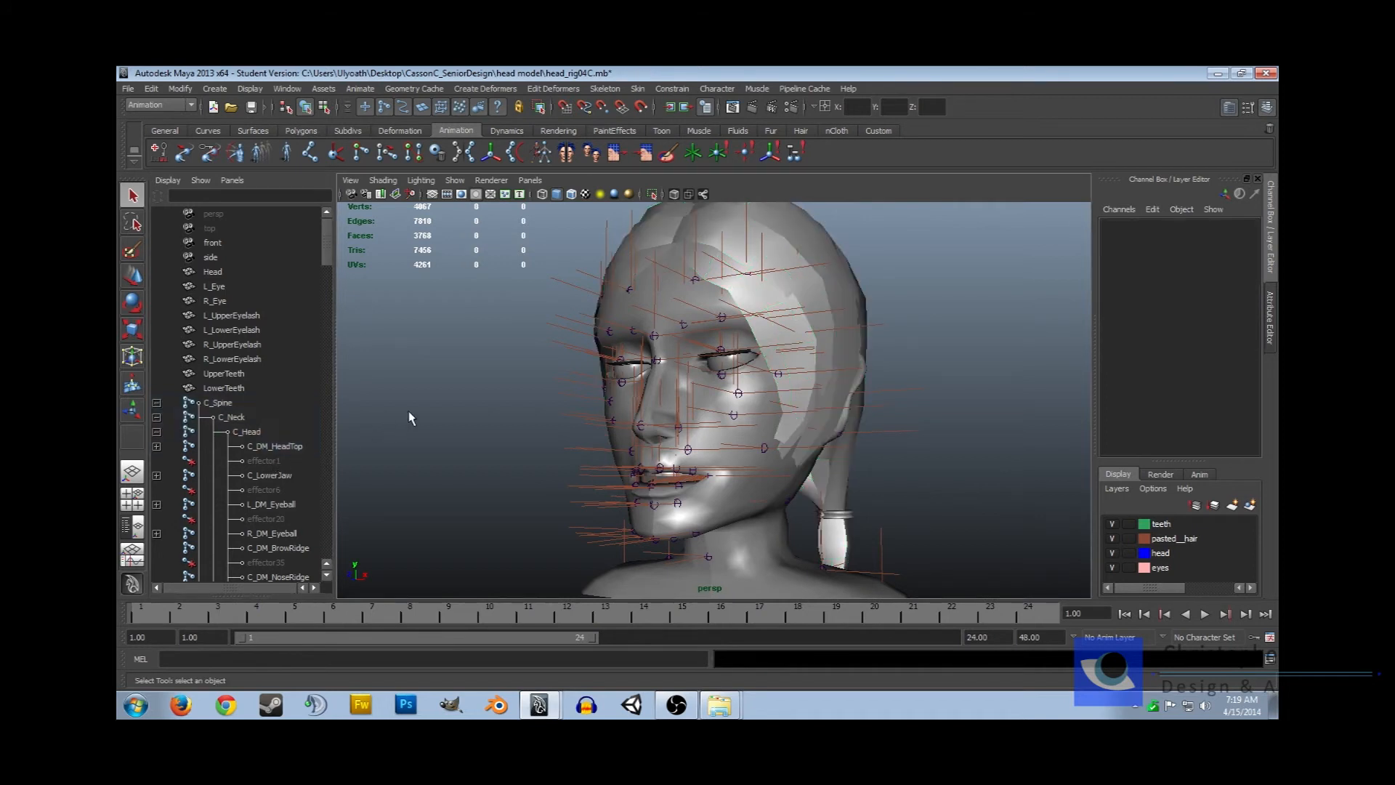
{"action": "left_click", "coordinate": [676, 194]}
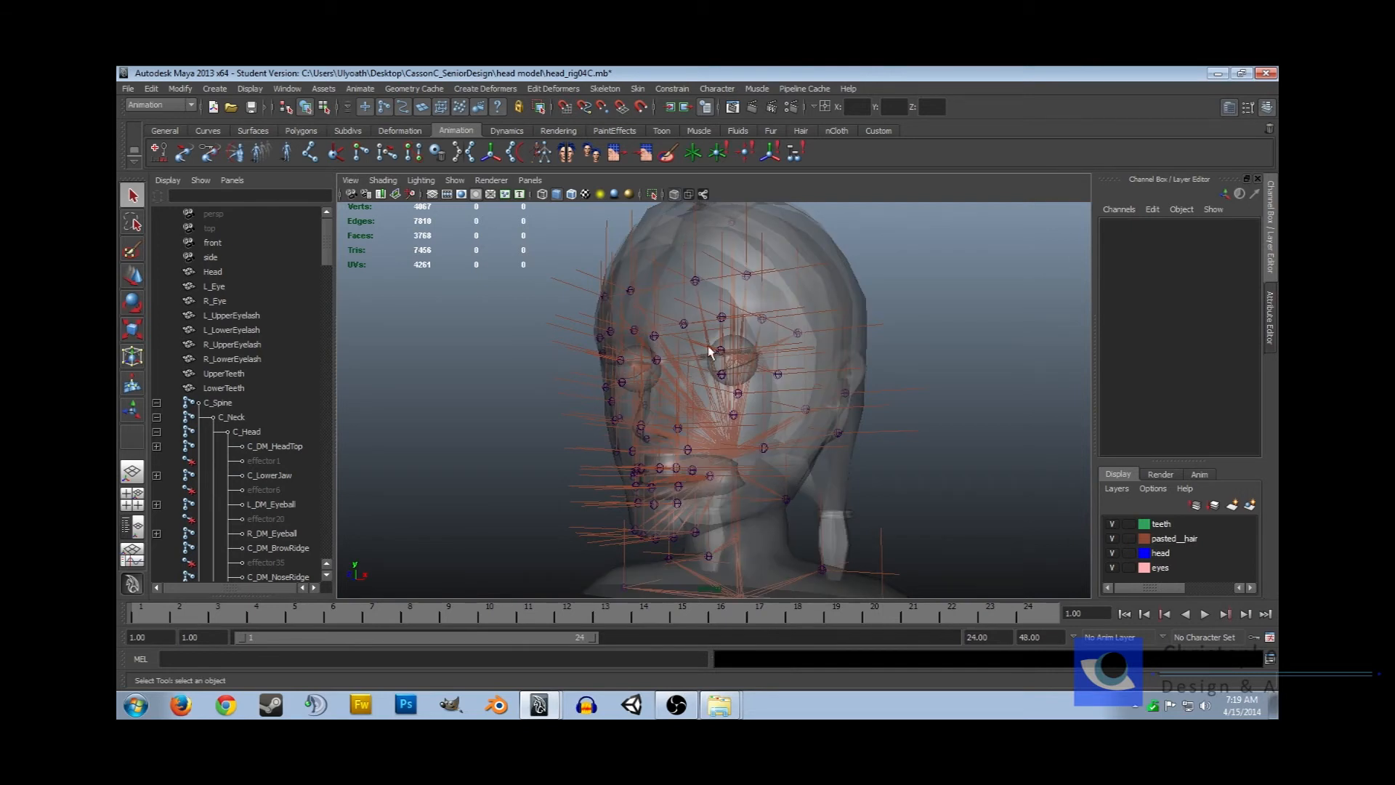
{"action": "left_click_drag", "start_coordinate": [727, 381], "coordinate": [722, 443], "text": "alt"}
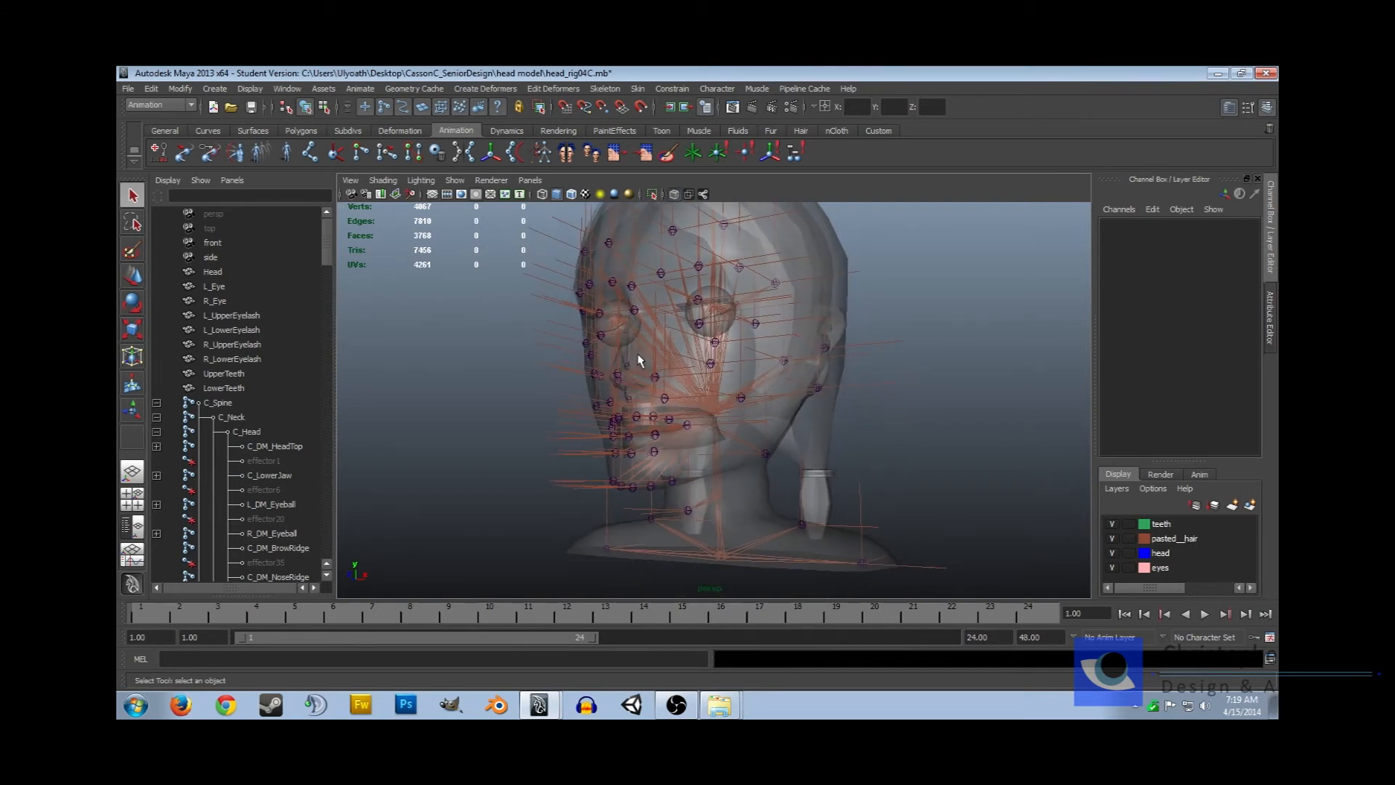
{"action": "left_click", "coordinate": [718, 492]}
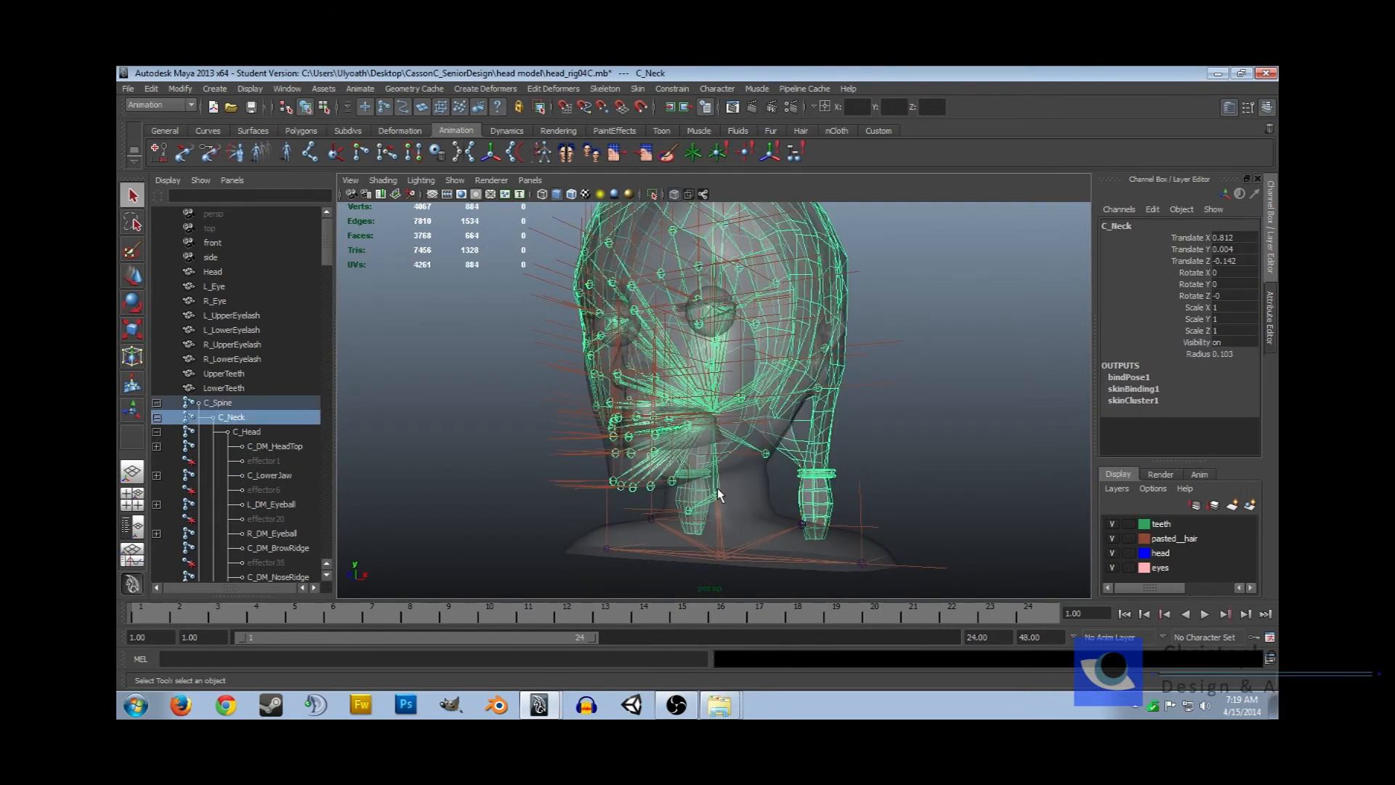
{"action": "left_click", "coordinate": [138, 301]}
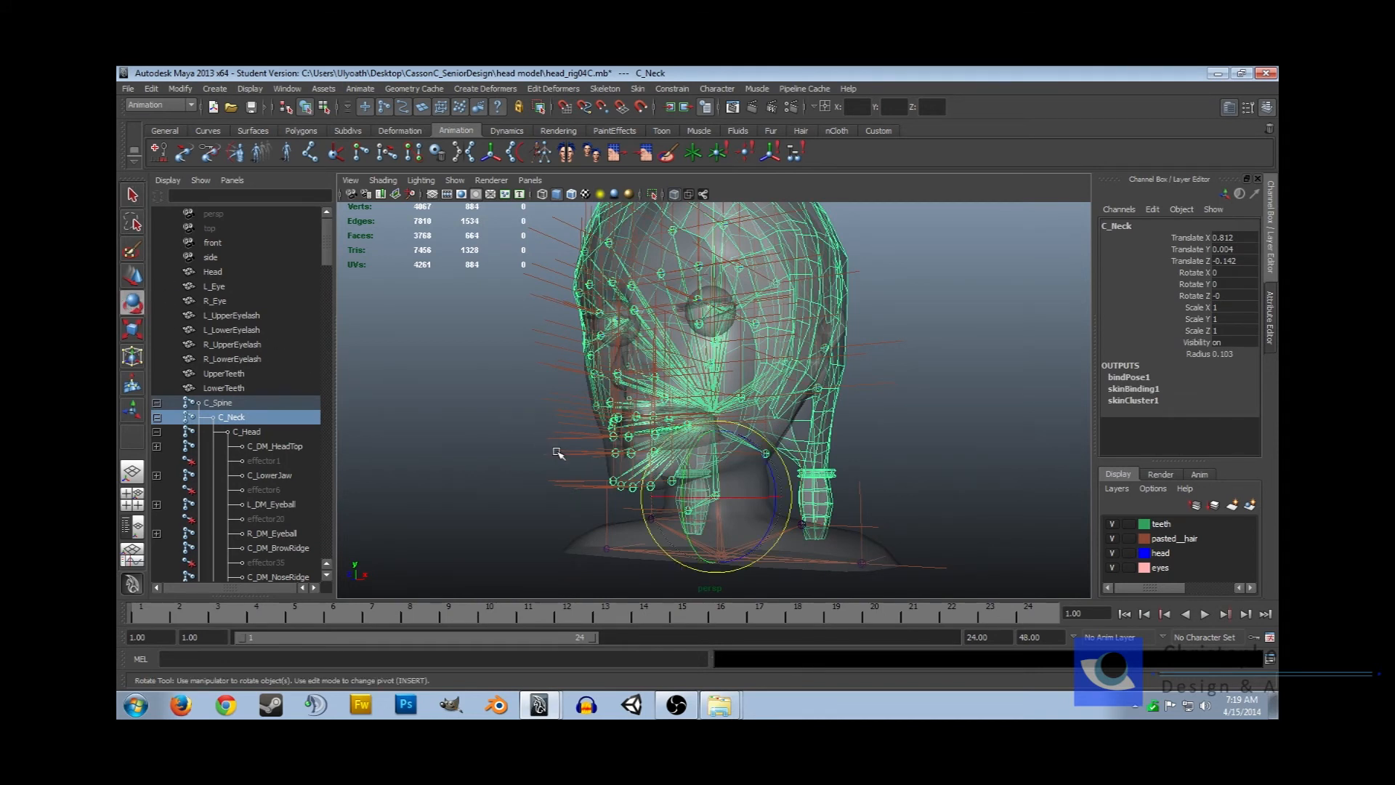
{"action": "left_click_drag", "start_coordinate": [682, 476], "coordinate": [688, 480]}
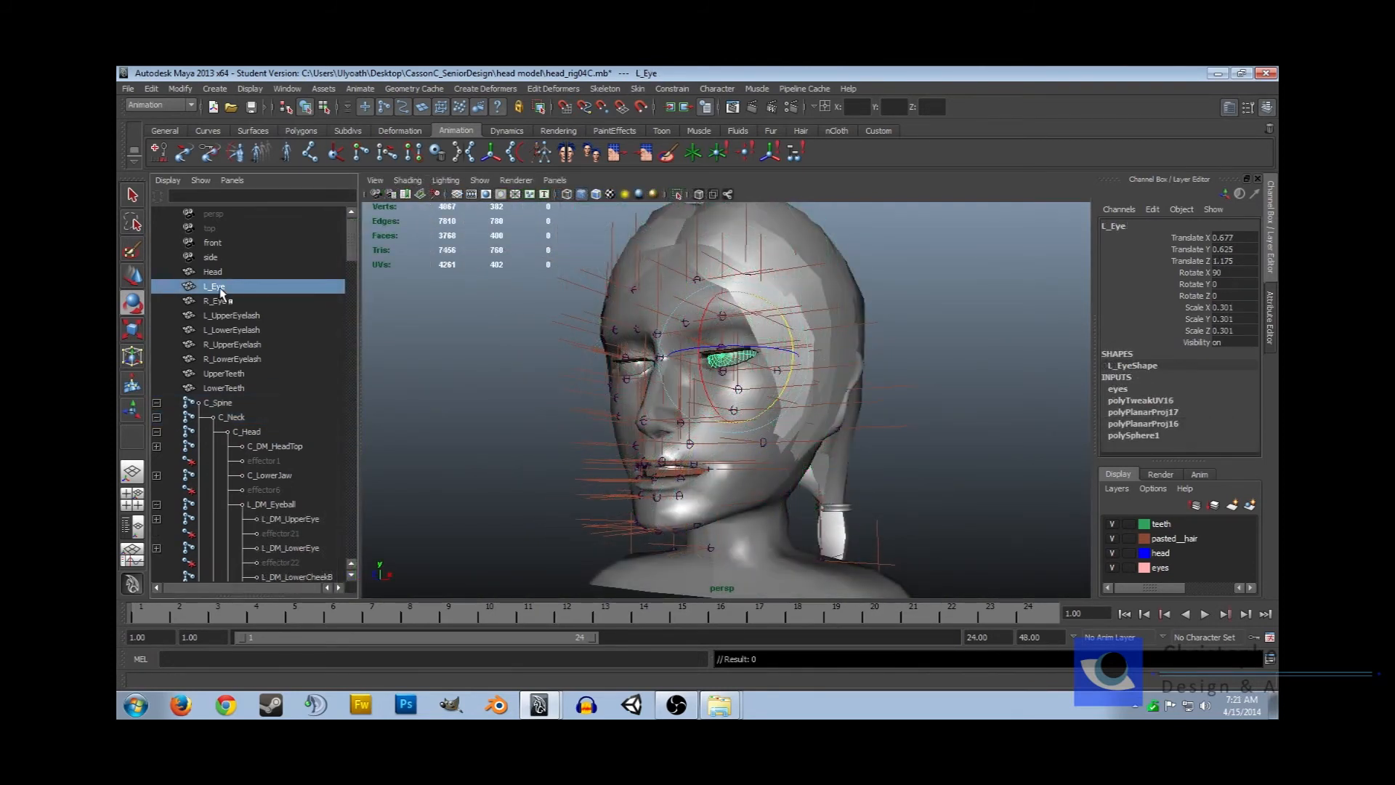
Parent L_Eye under the L_DM_Eyeball joint and select that joint to check the link
{"action": "middle_click_drag", "start_coordinate": [220, 286], "coordinate": [279, 506]}
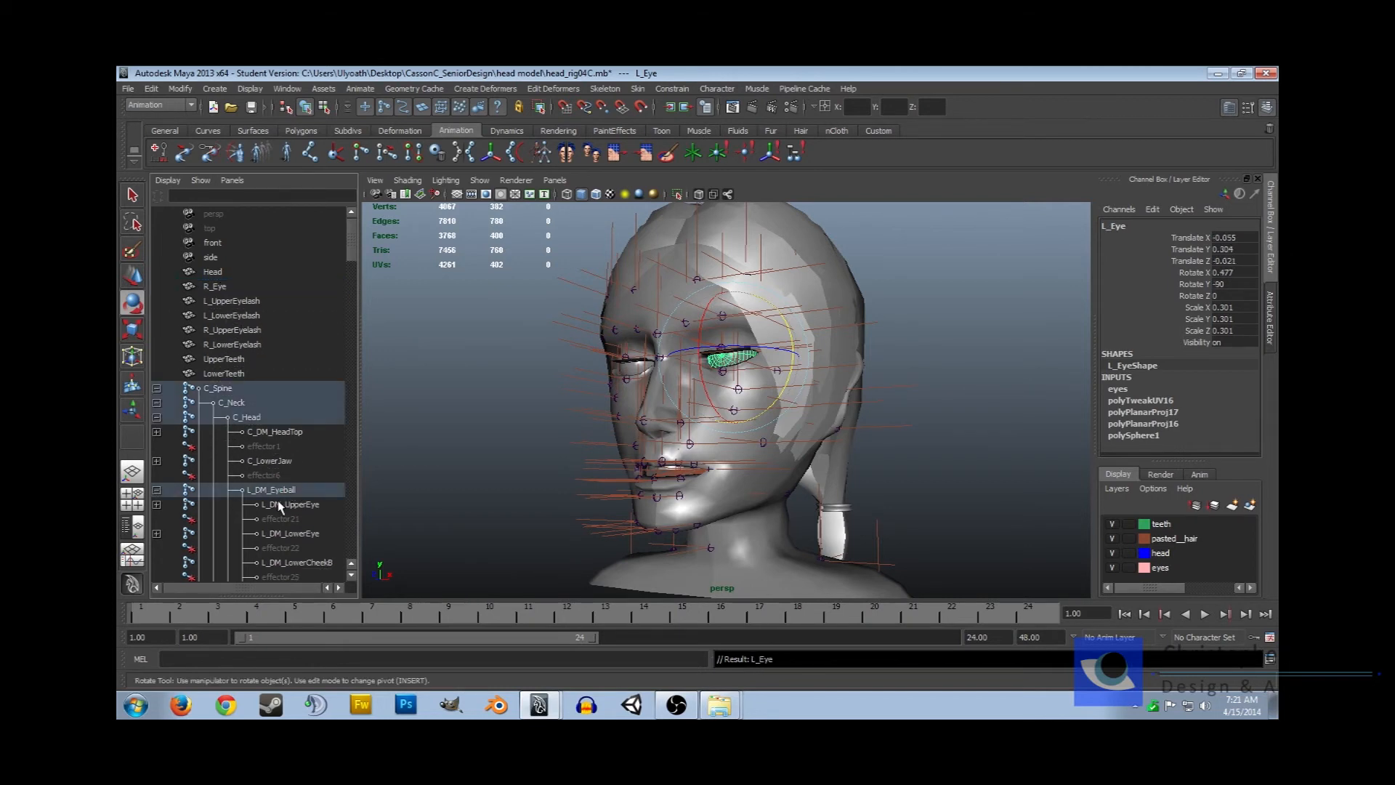
{"action": "left_click", "coordinate": [264, 492]}
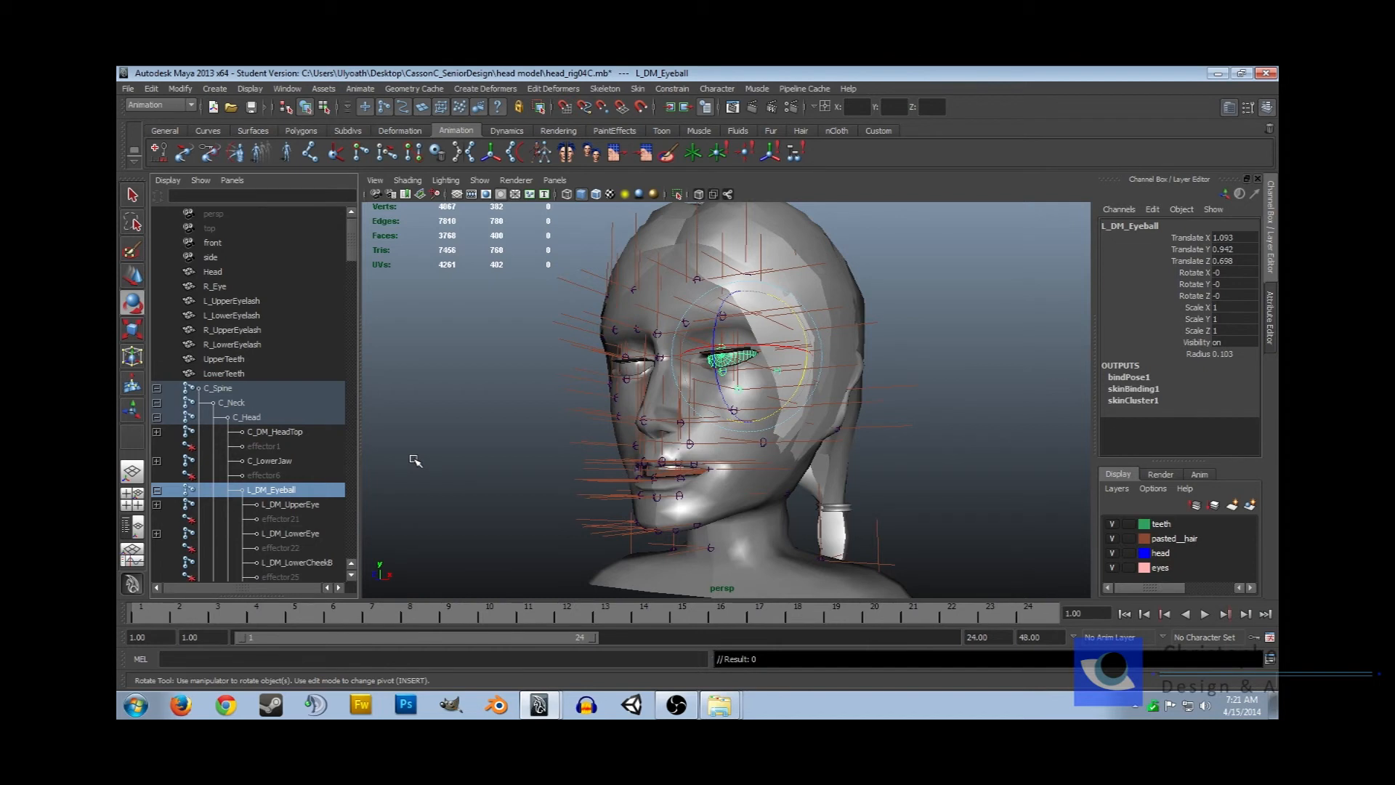
{"action": "left_click", "coordinate": [415, 461]}
Parent R_Eye under the R_DM_Eyeball joint
{"action": "left_click_drag", "start_coordinate": [352, 243], "coordinate": [351, 258]}
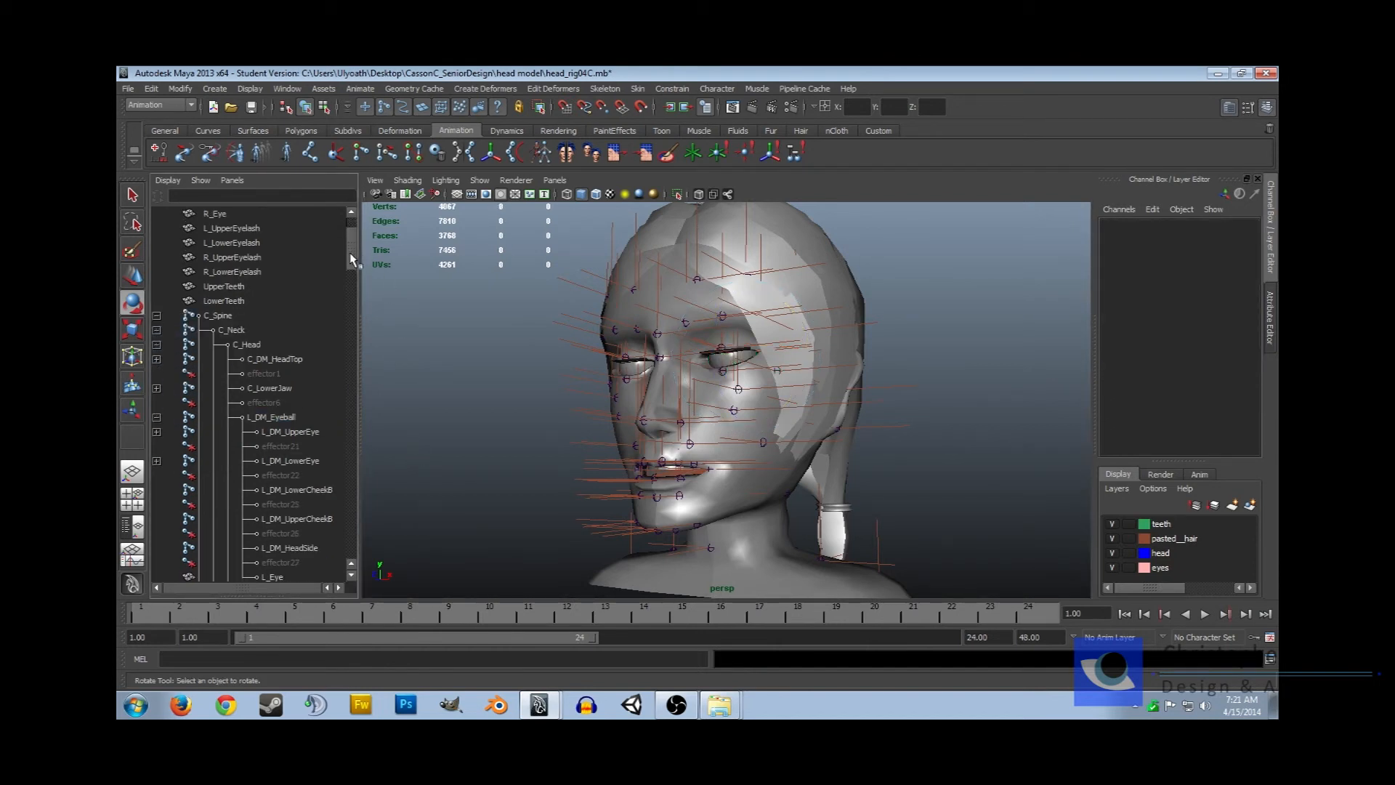
{"action": "left_click", "coordinate": [215, 215]}
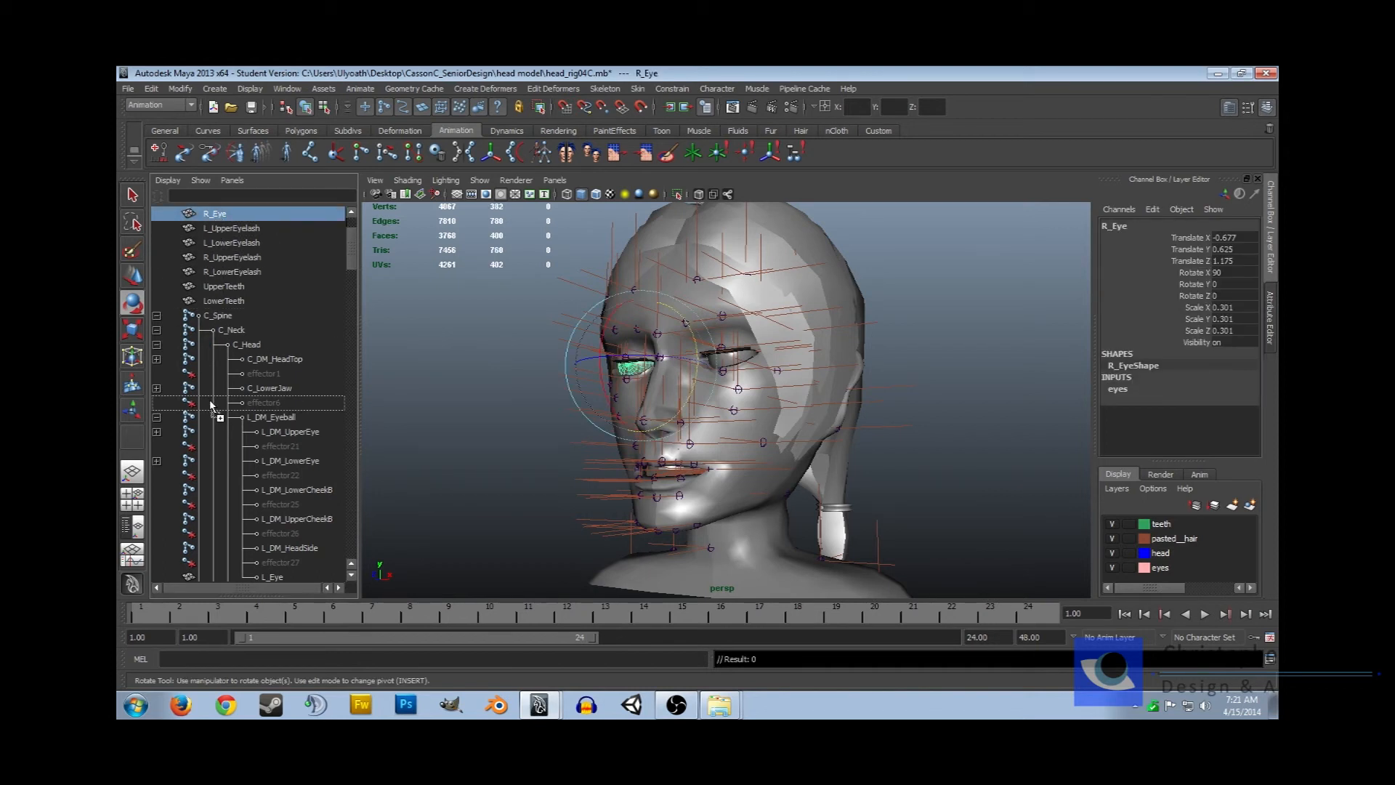
{"action": "scroll", "coordinate": [218, 513], "scroll_direction": "down", "scroll_amount": 2}
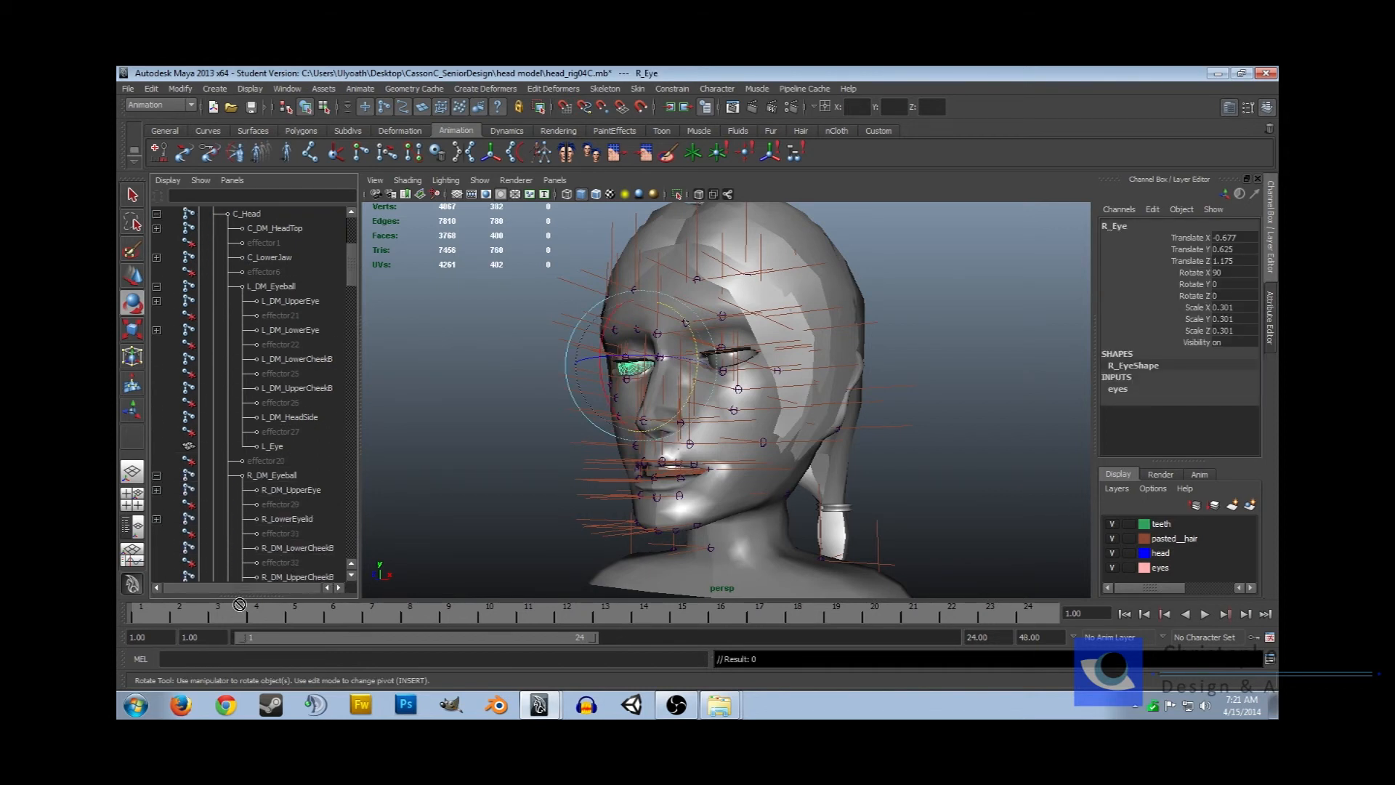
{"action": "left_click", "coordinate": [253, 475]}
{"action": "scroll", "coordinate": [253, 473], "scroll_direction": "down", "scroll_amount": 1}
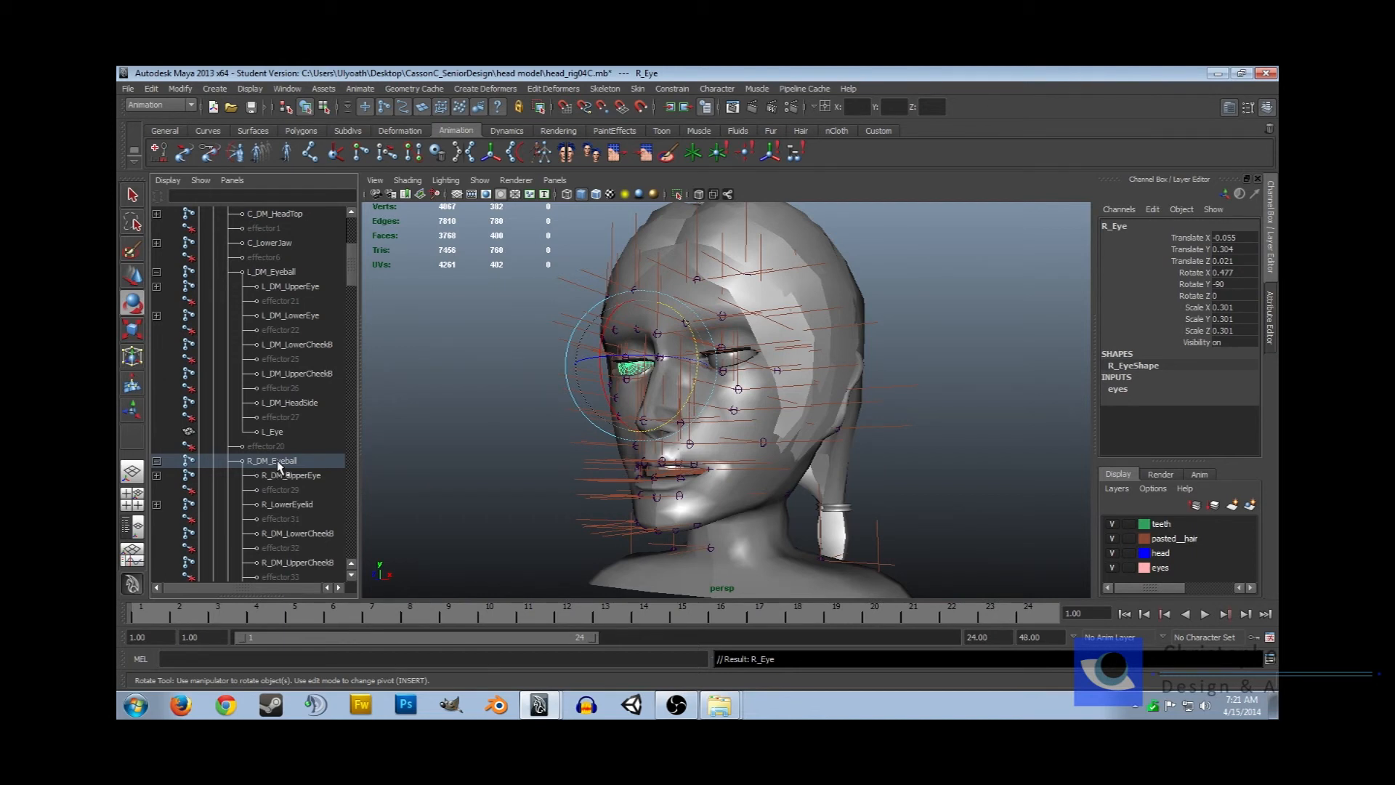
Parent L_UpperEyelash under the L_UpperEyelid joint and L_LowerEyelash under the L_LowerEyelid joint
{"action": "left_click_drag", "start_coordinate": [354, 273], "coordinate": [357, 263]}
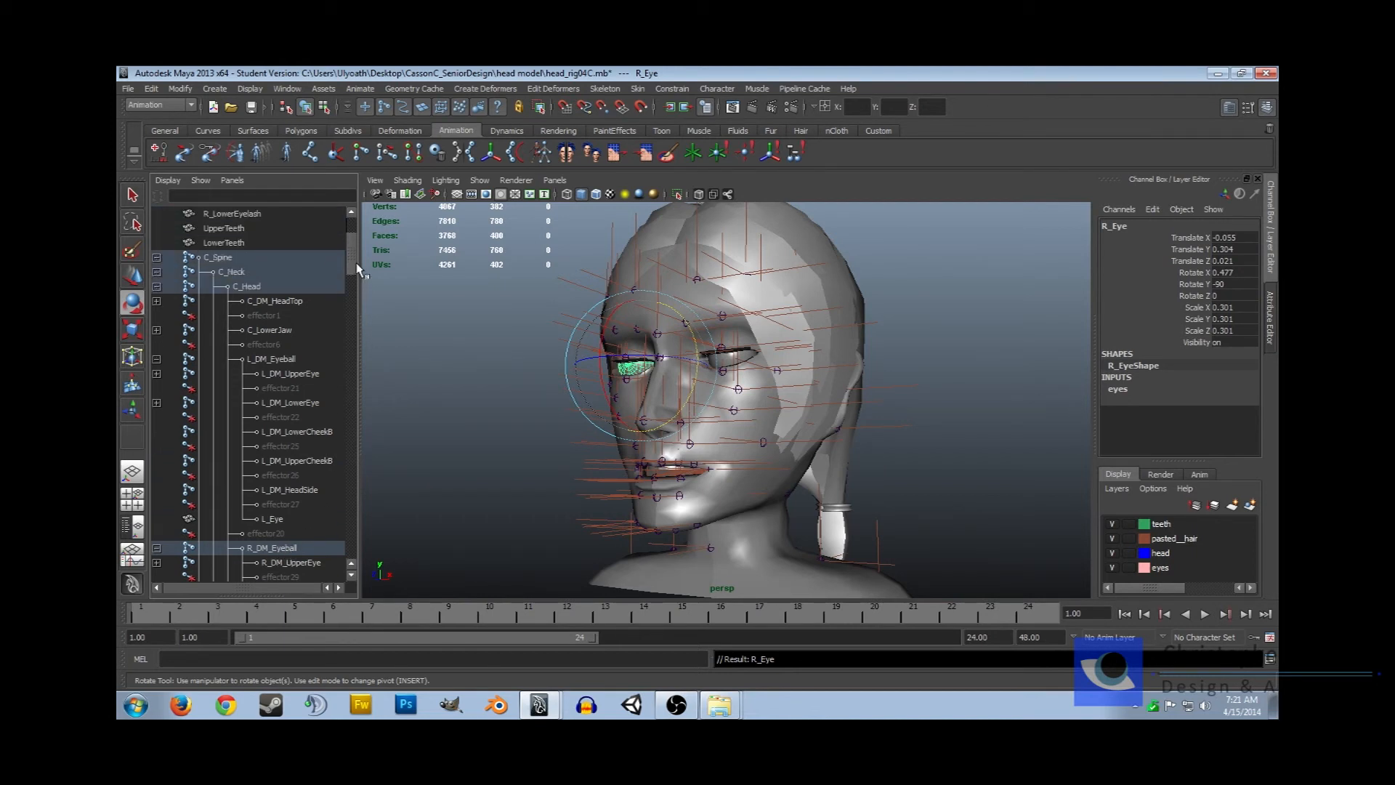
{"action": "left_click", "coordinate": [156, 374]}
{"action": "left_click", "coordinate": [157, 432]}
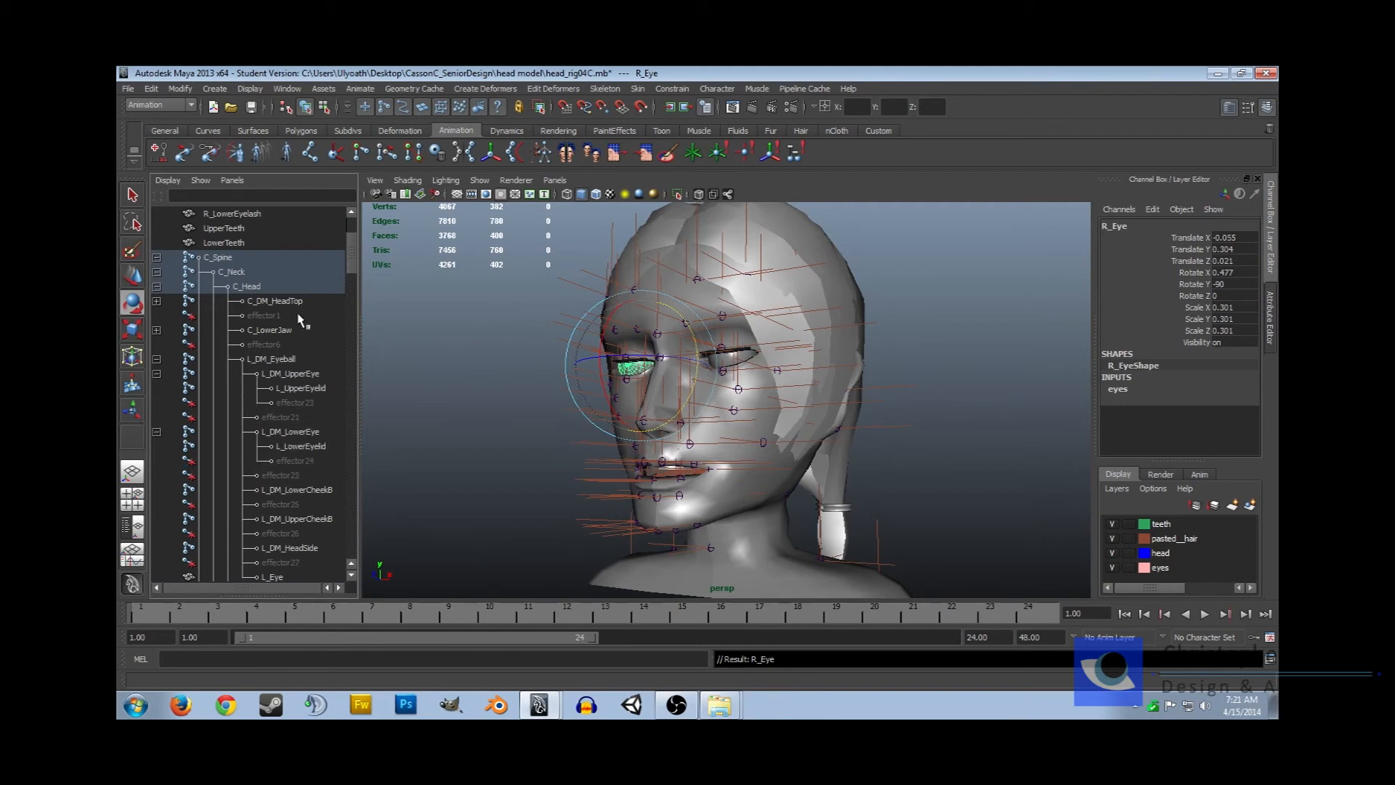
{"action": "left_click_drag", "start_coordinate": [354, 266], "coordinate": [354, 255]}
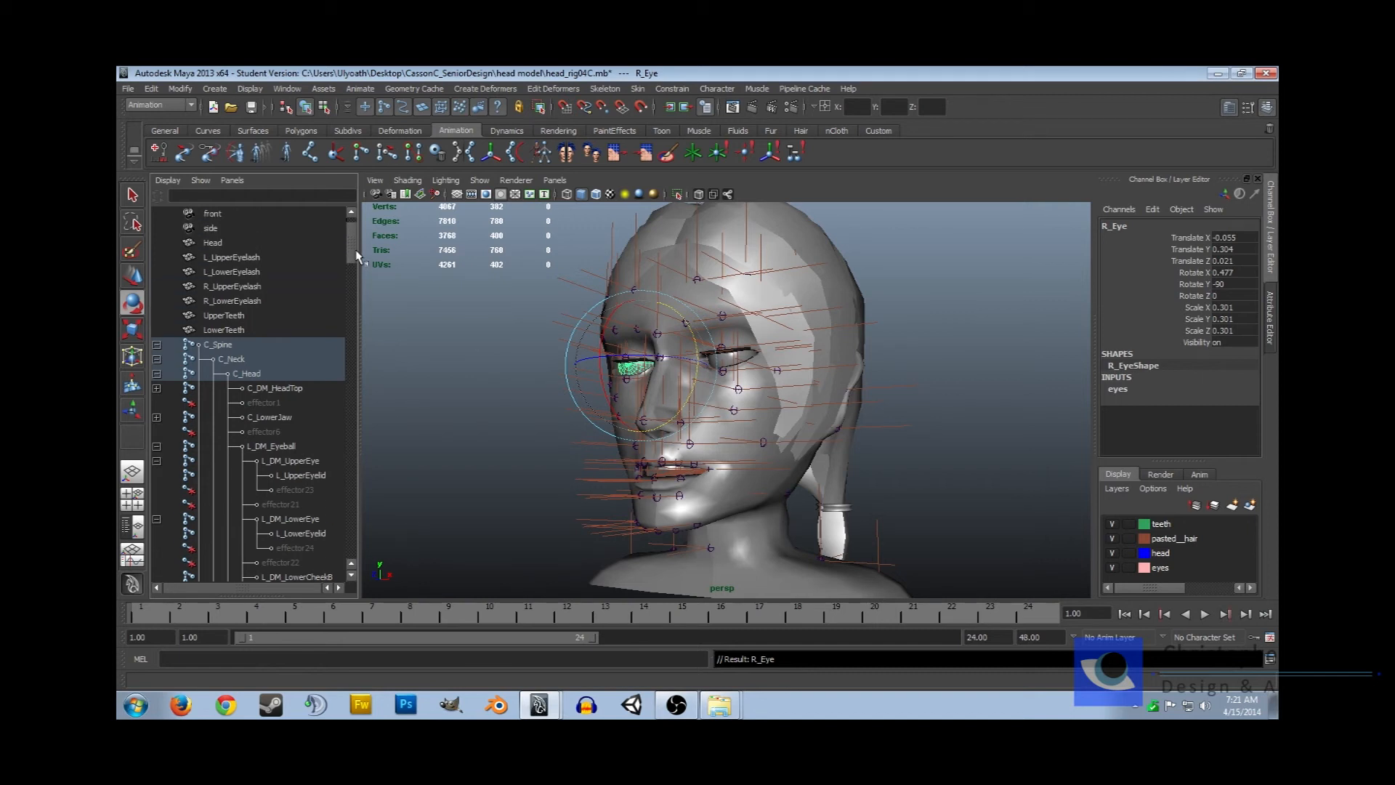
{"action": "scroll", "coordinate": [356, 254], "scroll_direction": "down", "scroll_amount": 1}
{"action": "left_click", "coordinate": [253, 214]}
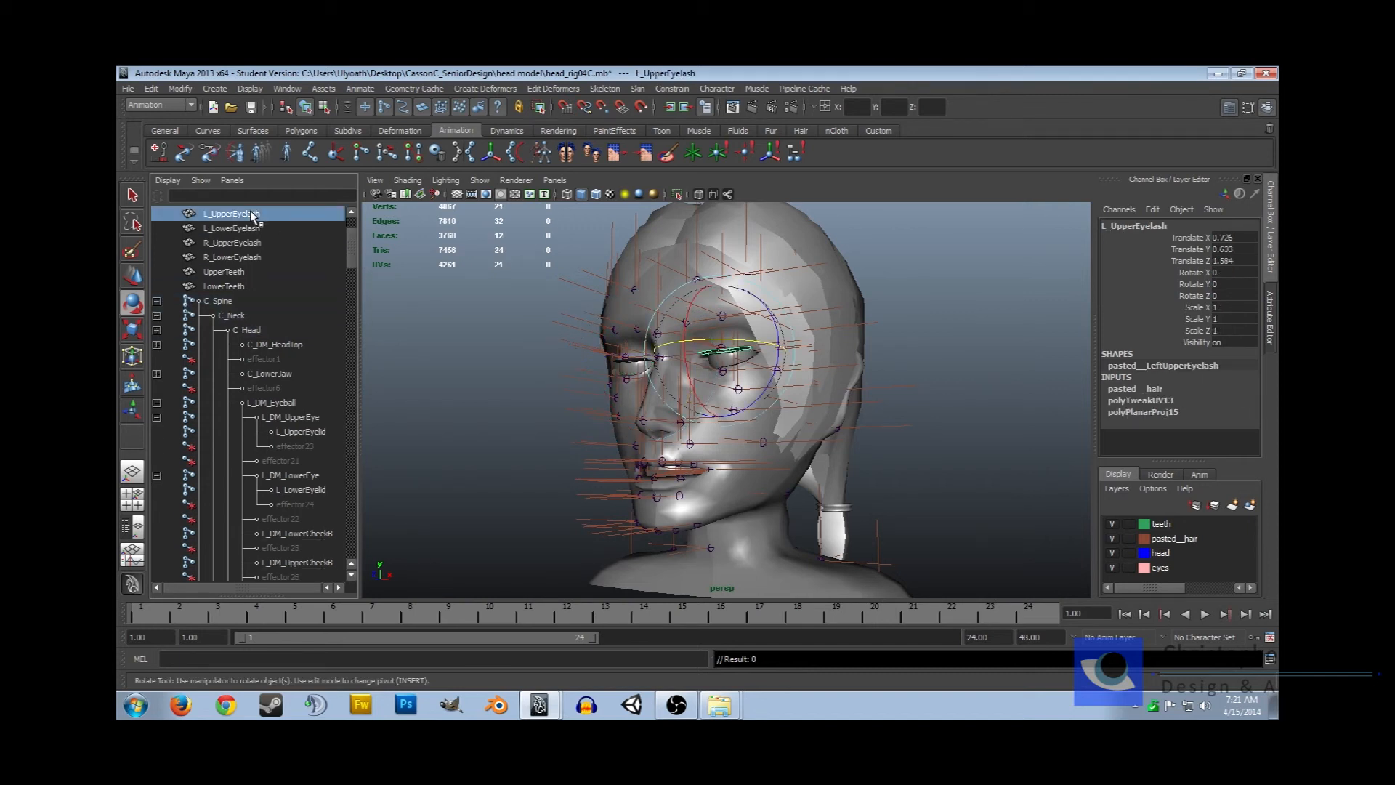
{"action": "left_click_drag", "start_coordinate": [253, 214], "coordinate": [276, 434]}
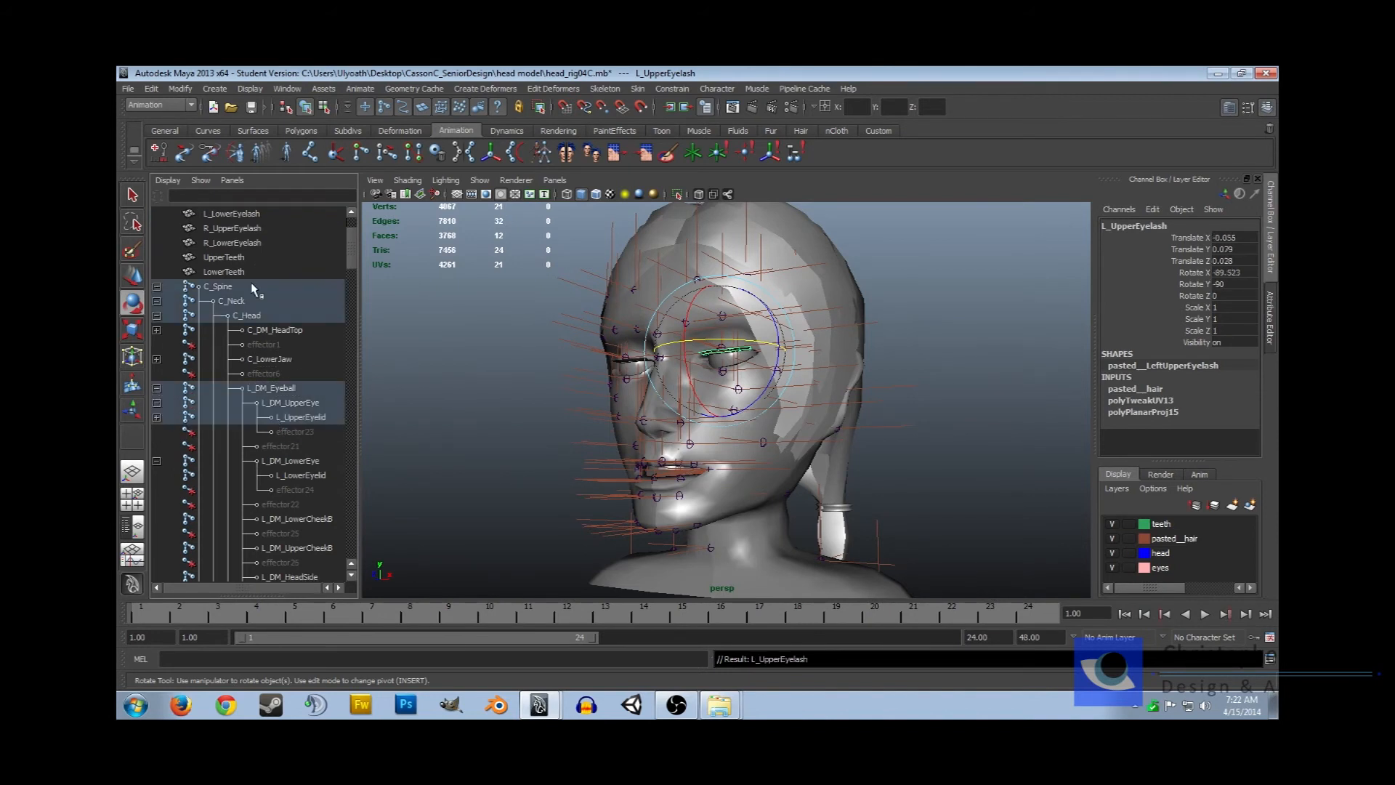
{"action": "left_click_drag", "start_coordinate": [233, 214], "coordinate": [275, 477]}
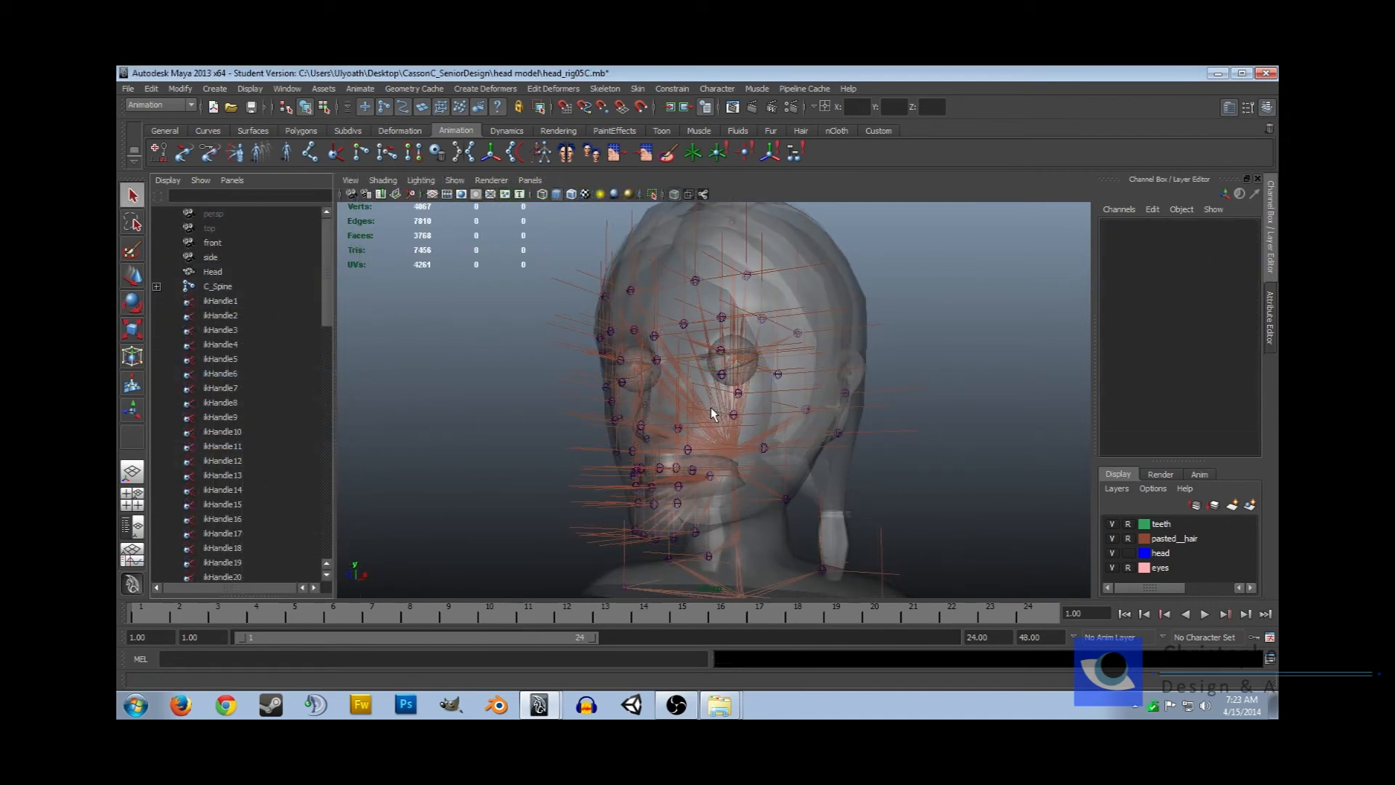
Test the left lower eyelid's deformation by rotating L_DM_LowerEye about Z with X-ray display off, and undo the rotation
{"action": "scroll", "coordinate": [727, 435], "scroll_direction": "up", "scroll_amount": 2}
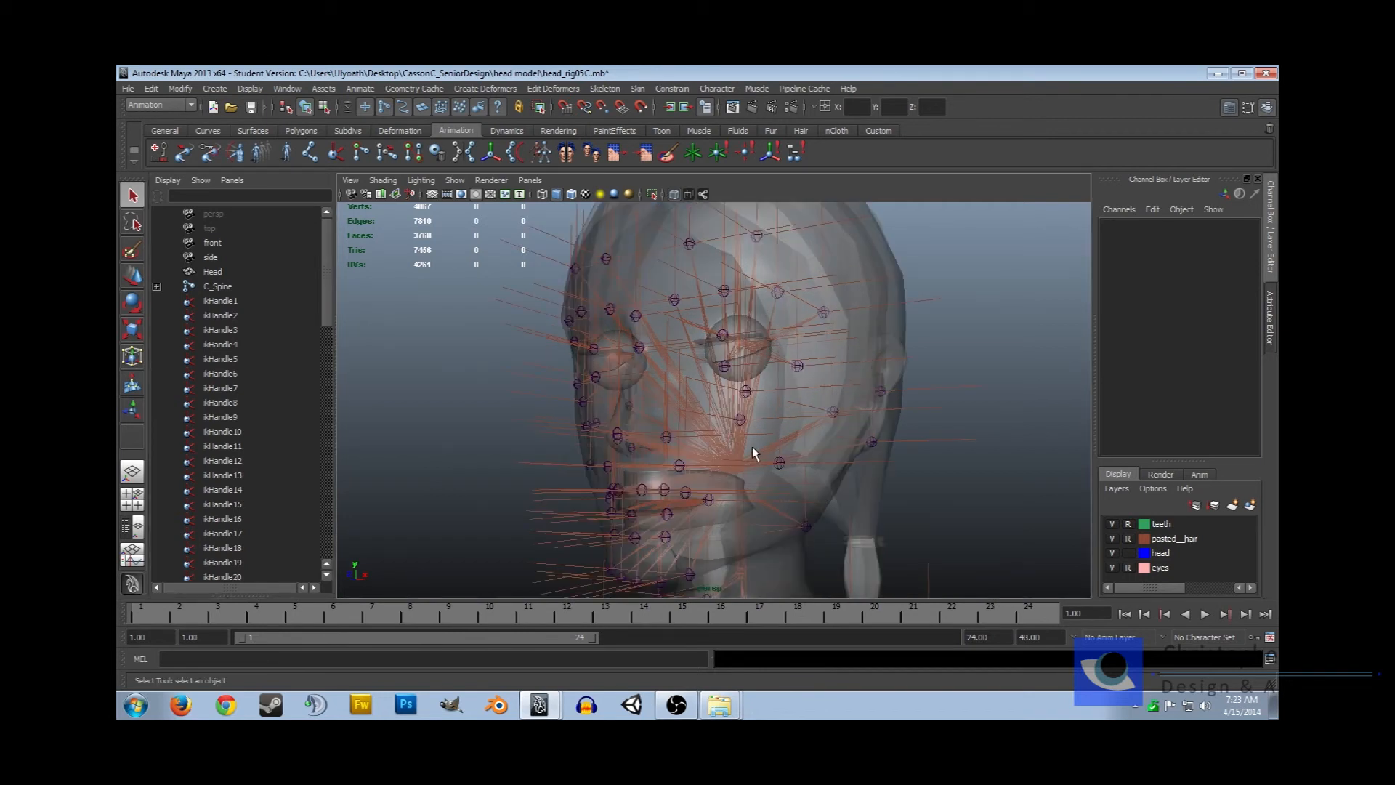
{"action": "mouse_move", "coordinate": [753, 448]}
{"action": "left_mouse_down", "text": "alt"}
{"action": "mouse_move", "coordinate": [734, 436]}
{"action": "mouse_move", "coordinate": [710, 455]}
{"action": "mouse_move", "coordinate": [727, 445]}
{"action": "left_mouse_up", "text": "alt"}
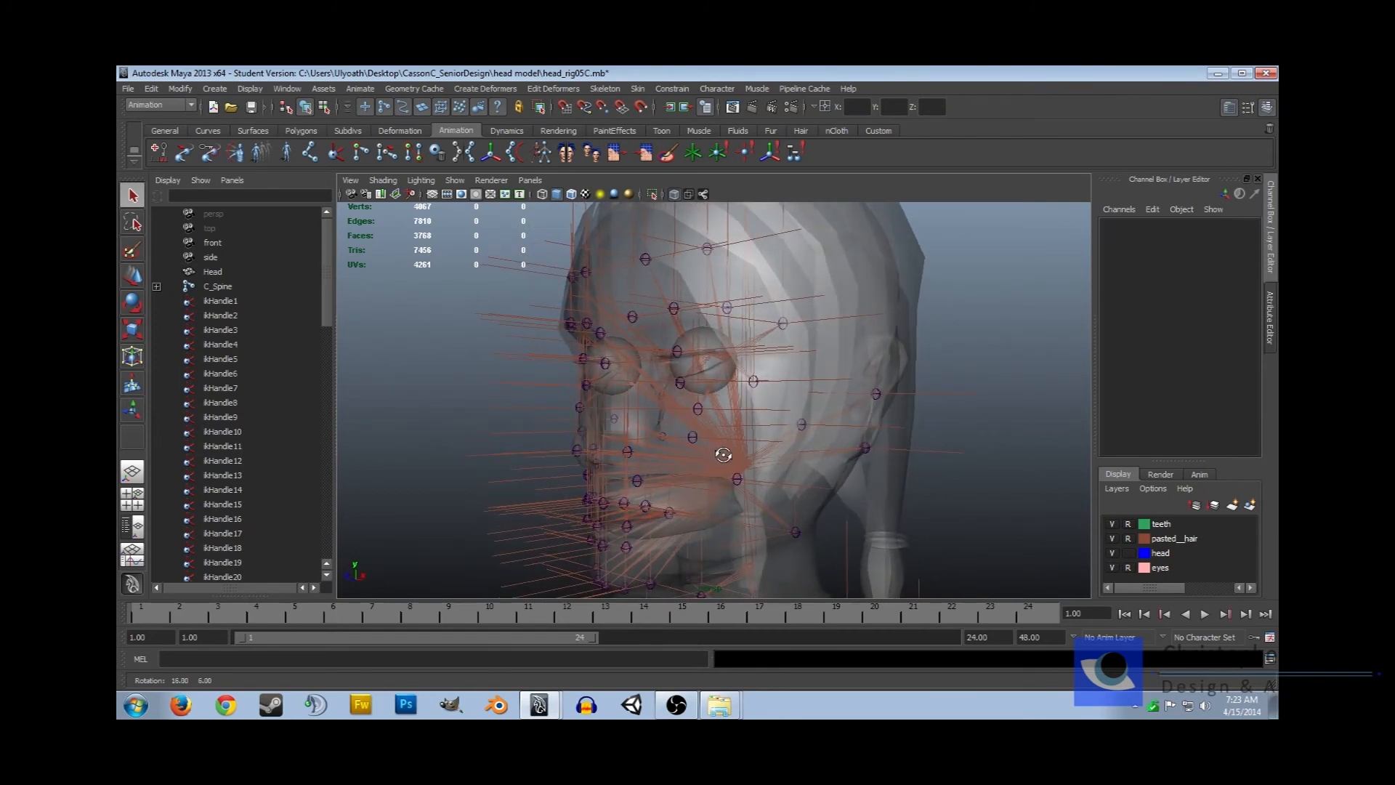
{"action": "scroll", "coordinate": [746, 421], "scroll_direction": "up", "scroll_amount": 4}
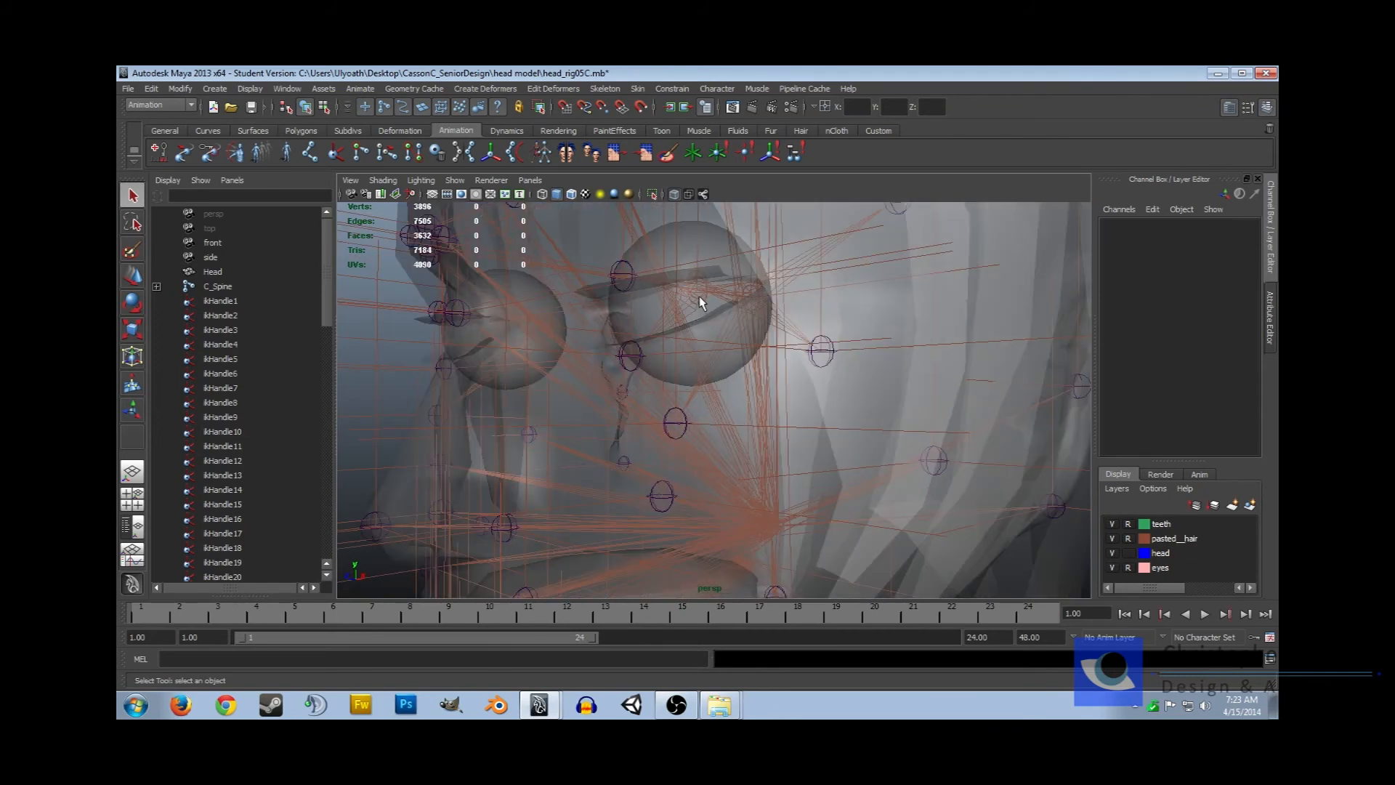
{"action": "left_click", "coordinate": [699, 300]}
{"action": "scroll", "coordinate": [678, 346], "scroll_direction": "down", "scroll_amount": 6}
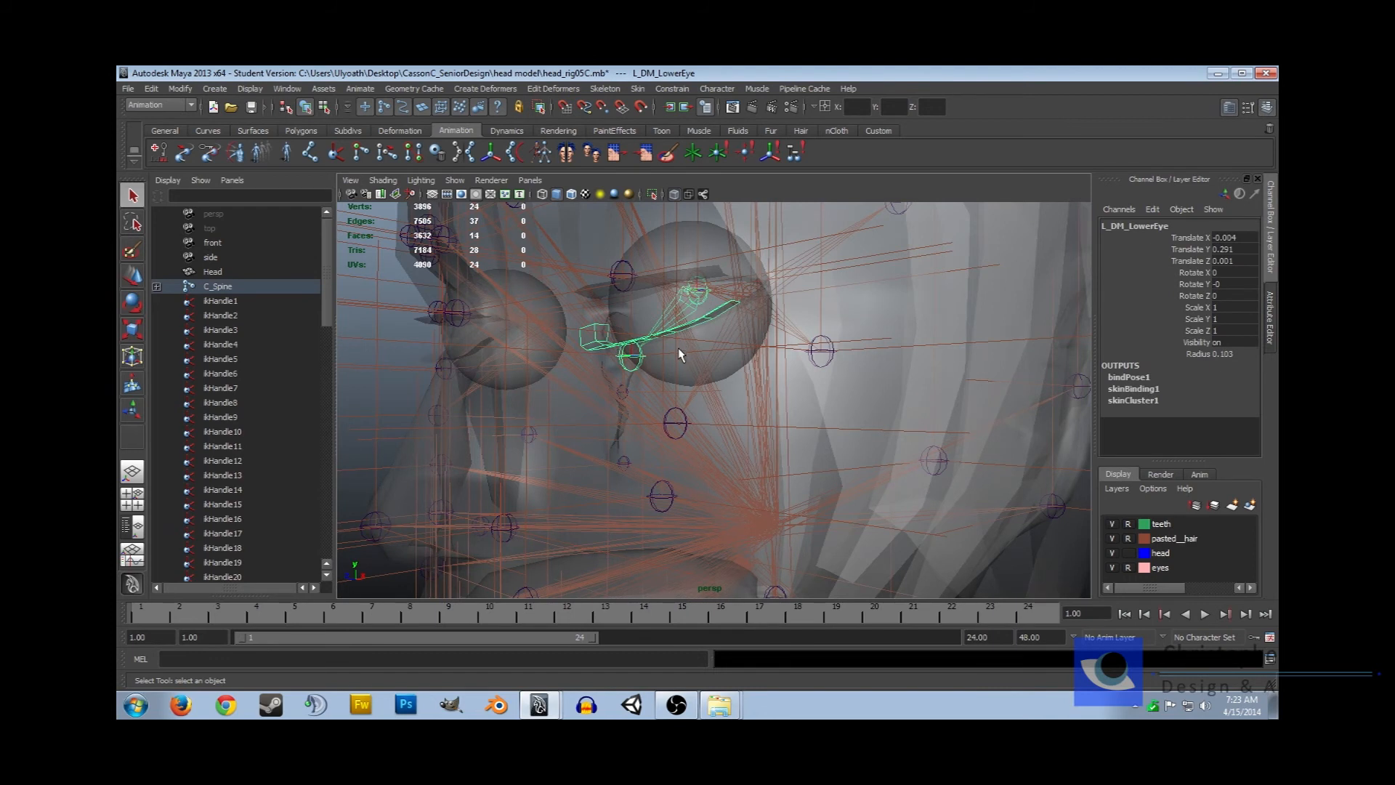
{"action": "left_click", "coordinate": [686, 194]}
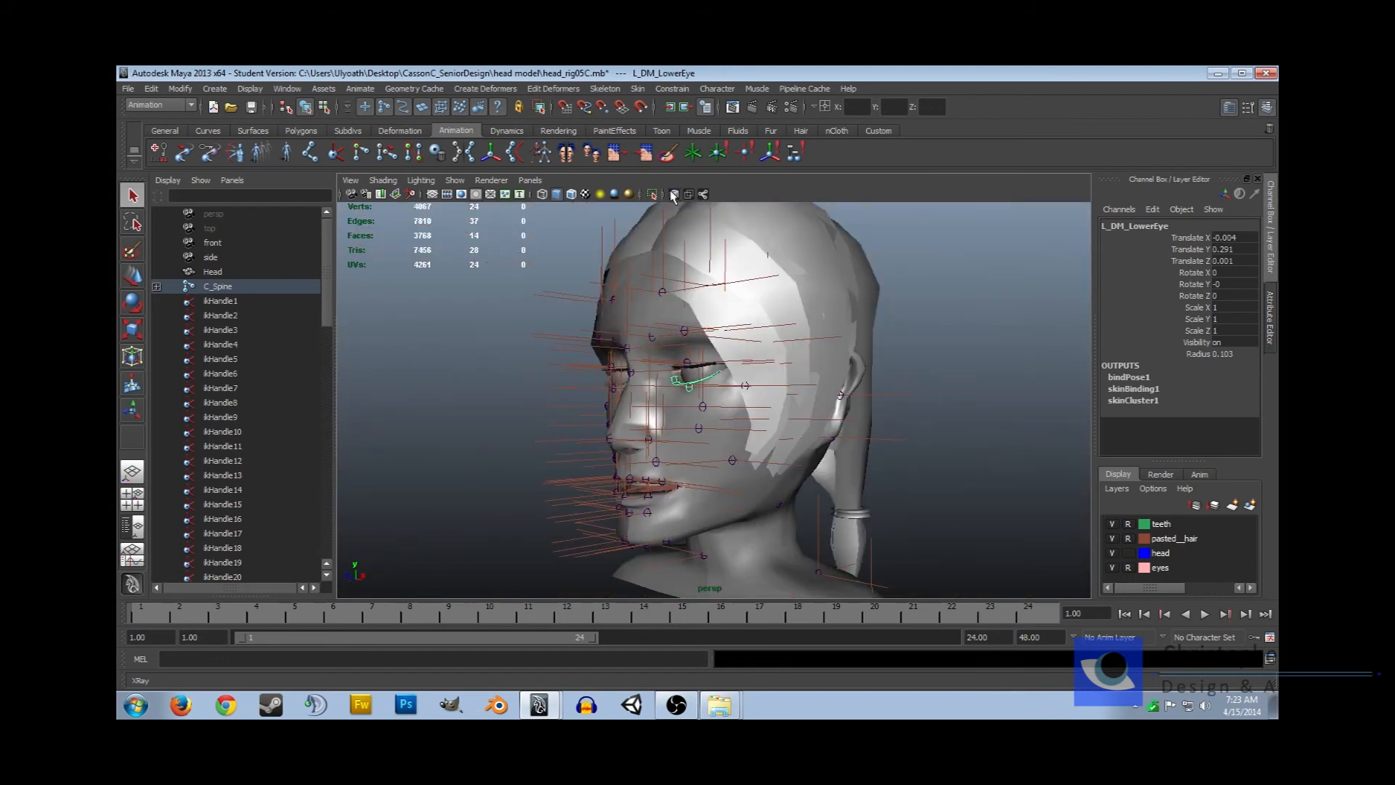
{"action": "left_click", "coordinate": [132, 301]}
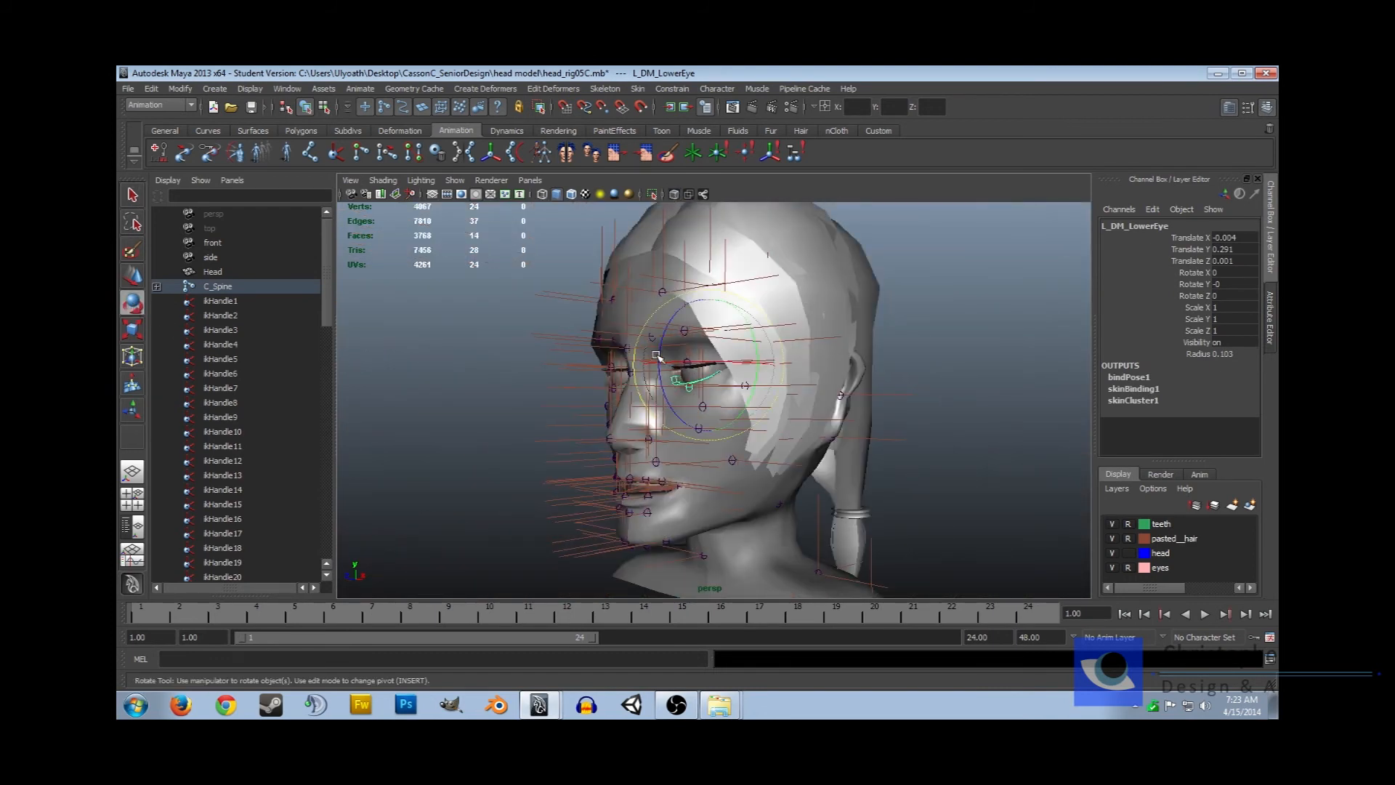
{"action": "left_click_drag", "start_coordinate": [661, 354], "coordinate": [729, 359]}
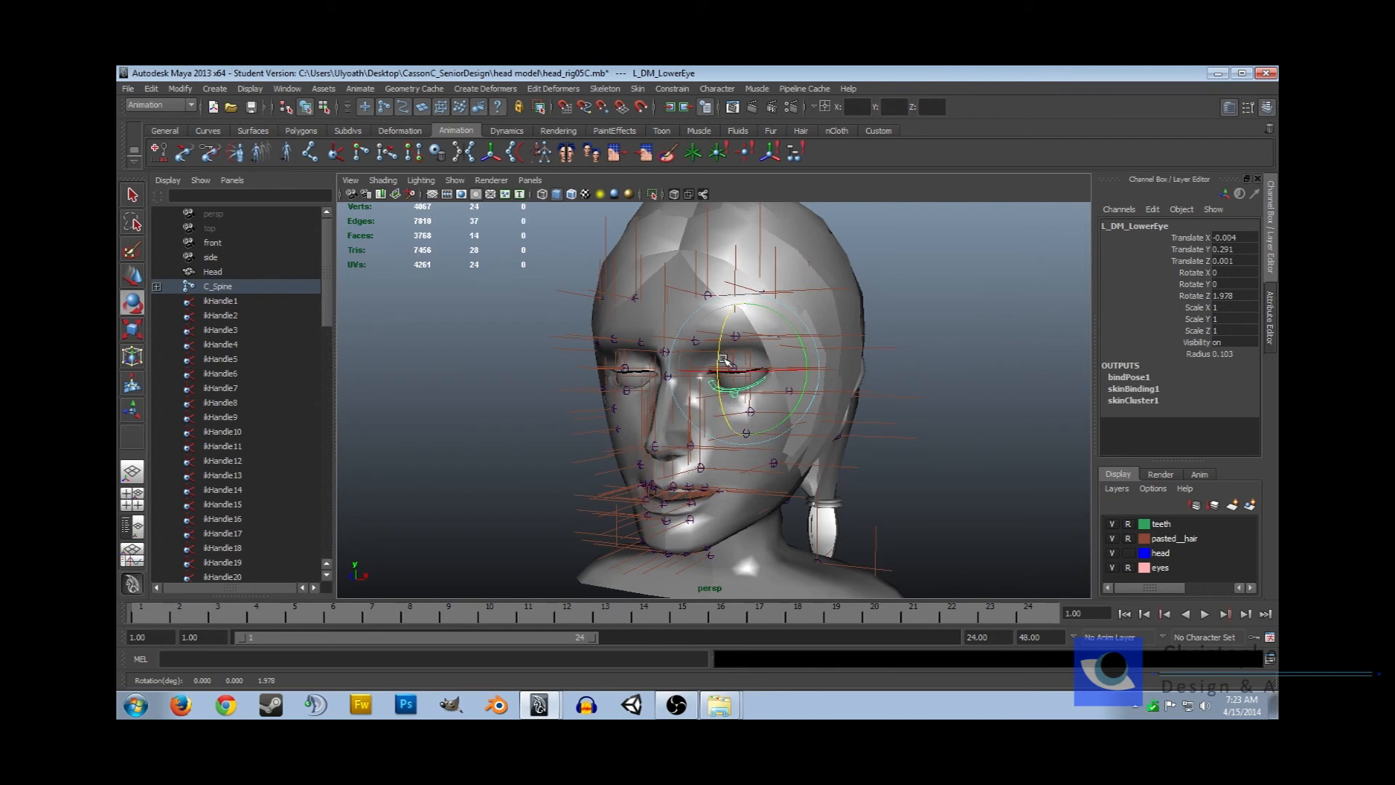
{"action": "key", "text": "ctrl+z"}
{"action": "key", "text": "ctrl+z"}
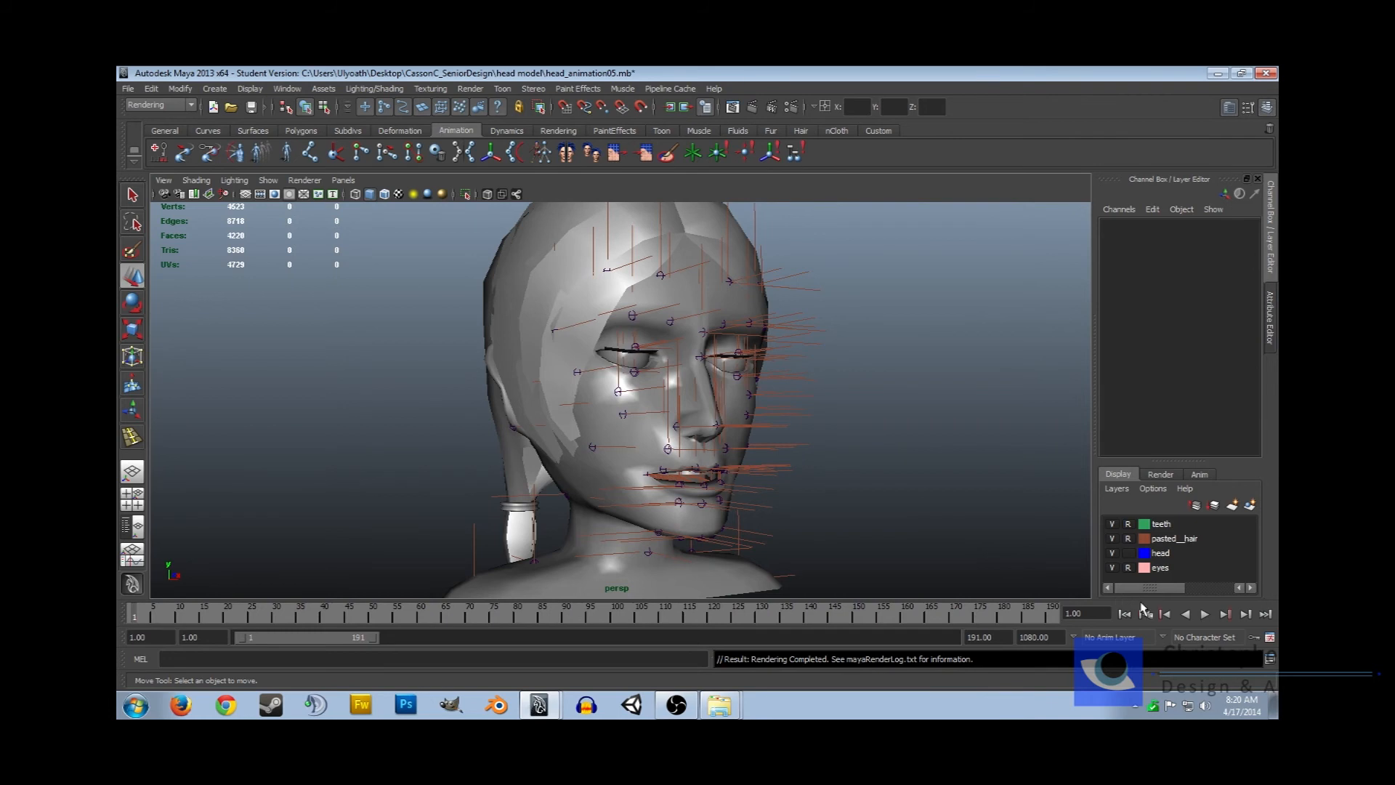
Play back the facial animation in the head_animation05 scene
{"action": "left_click", "coordinate": [1206, 616]}
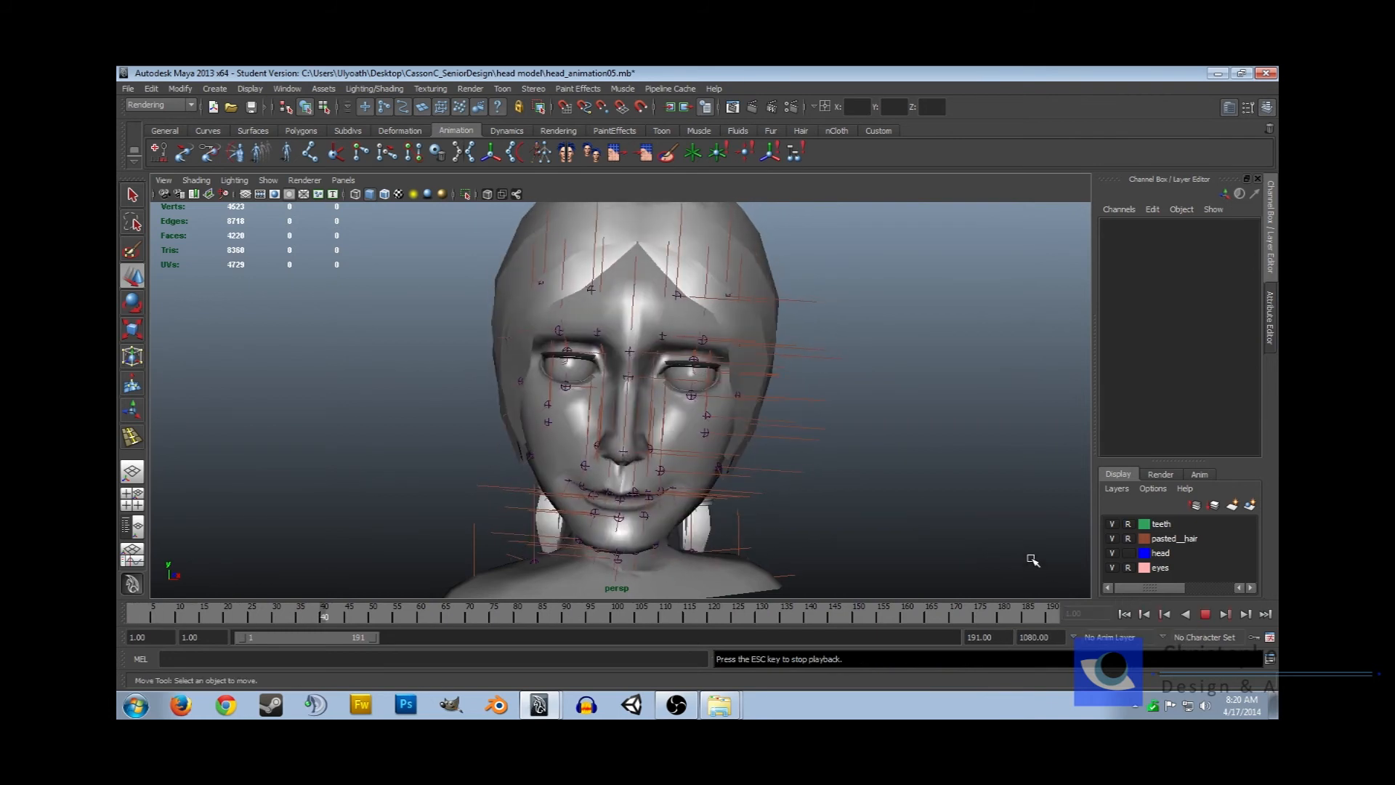